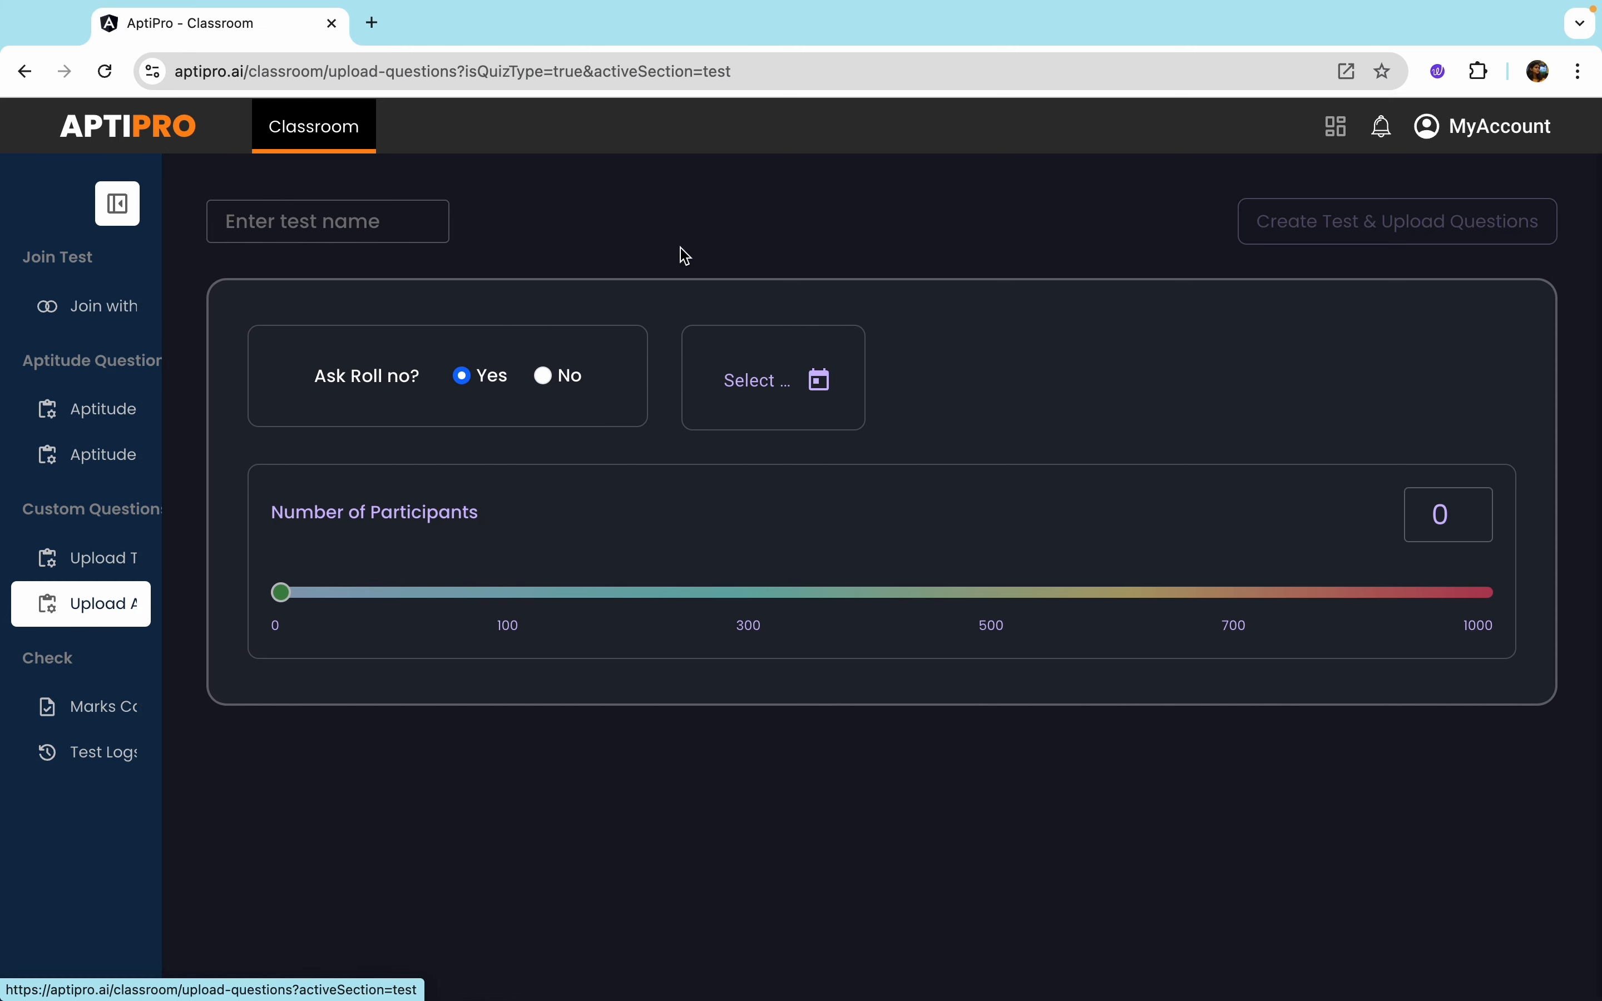
# Name the new test "Demo test - 08-09"
pyautogui.click(267, 215)
pyautogui.write('D')
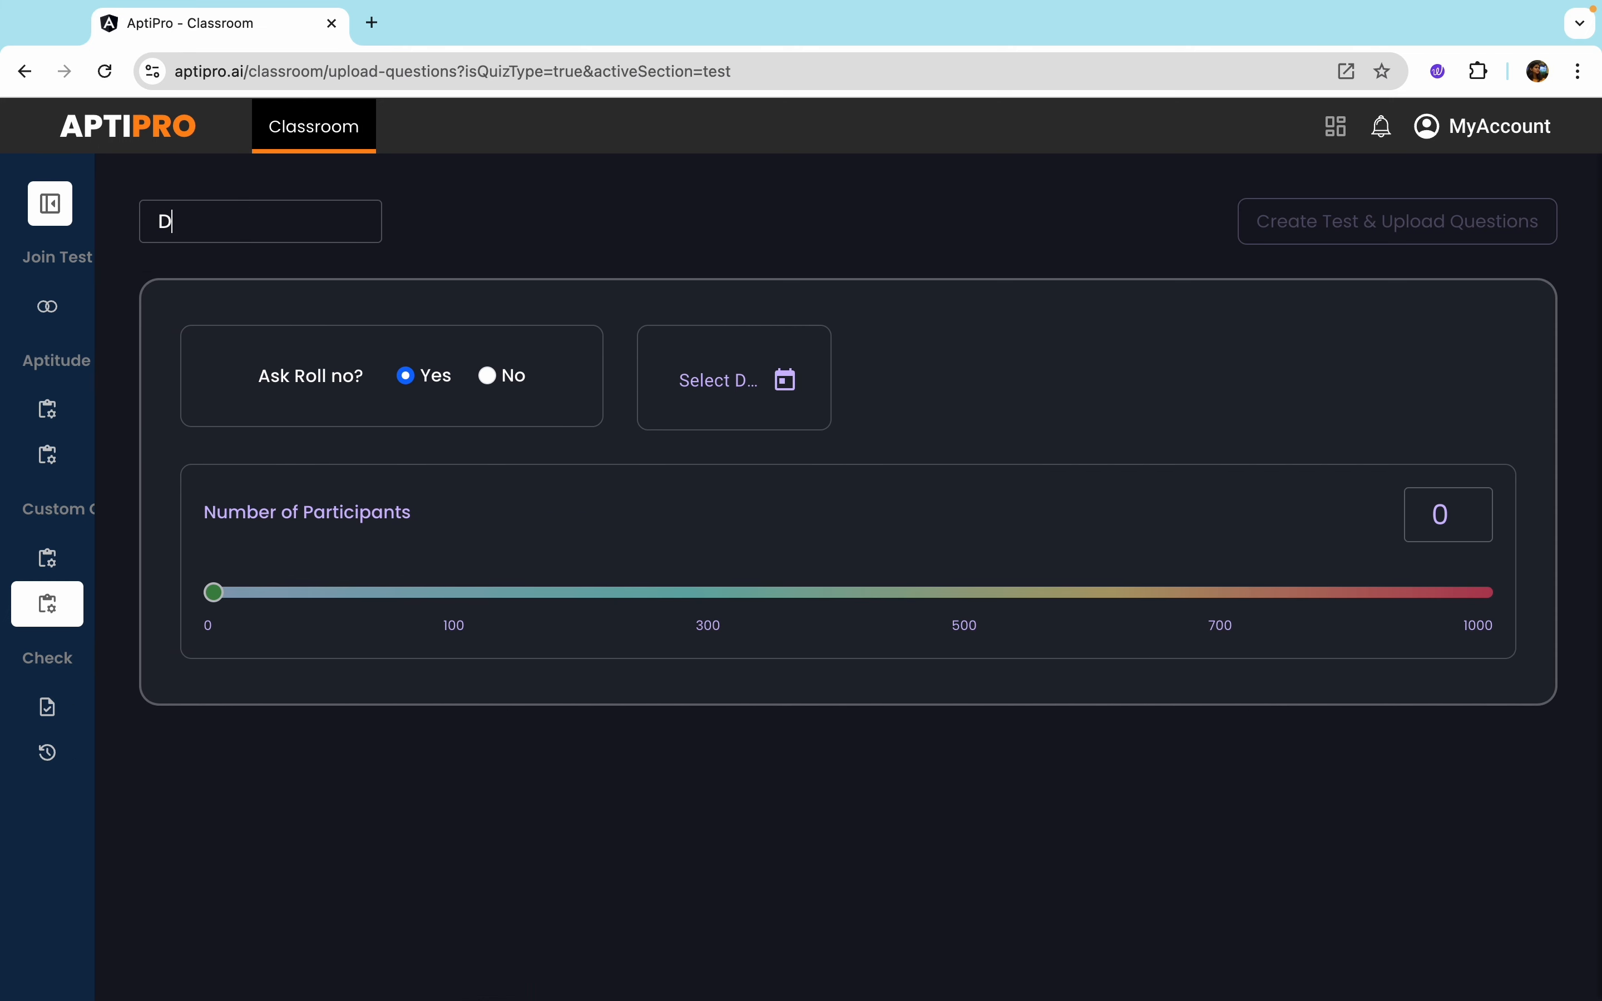
pyautogui.write('emo test - 08-09')
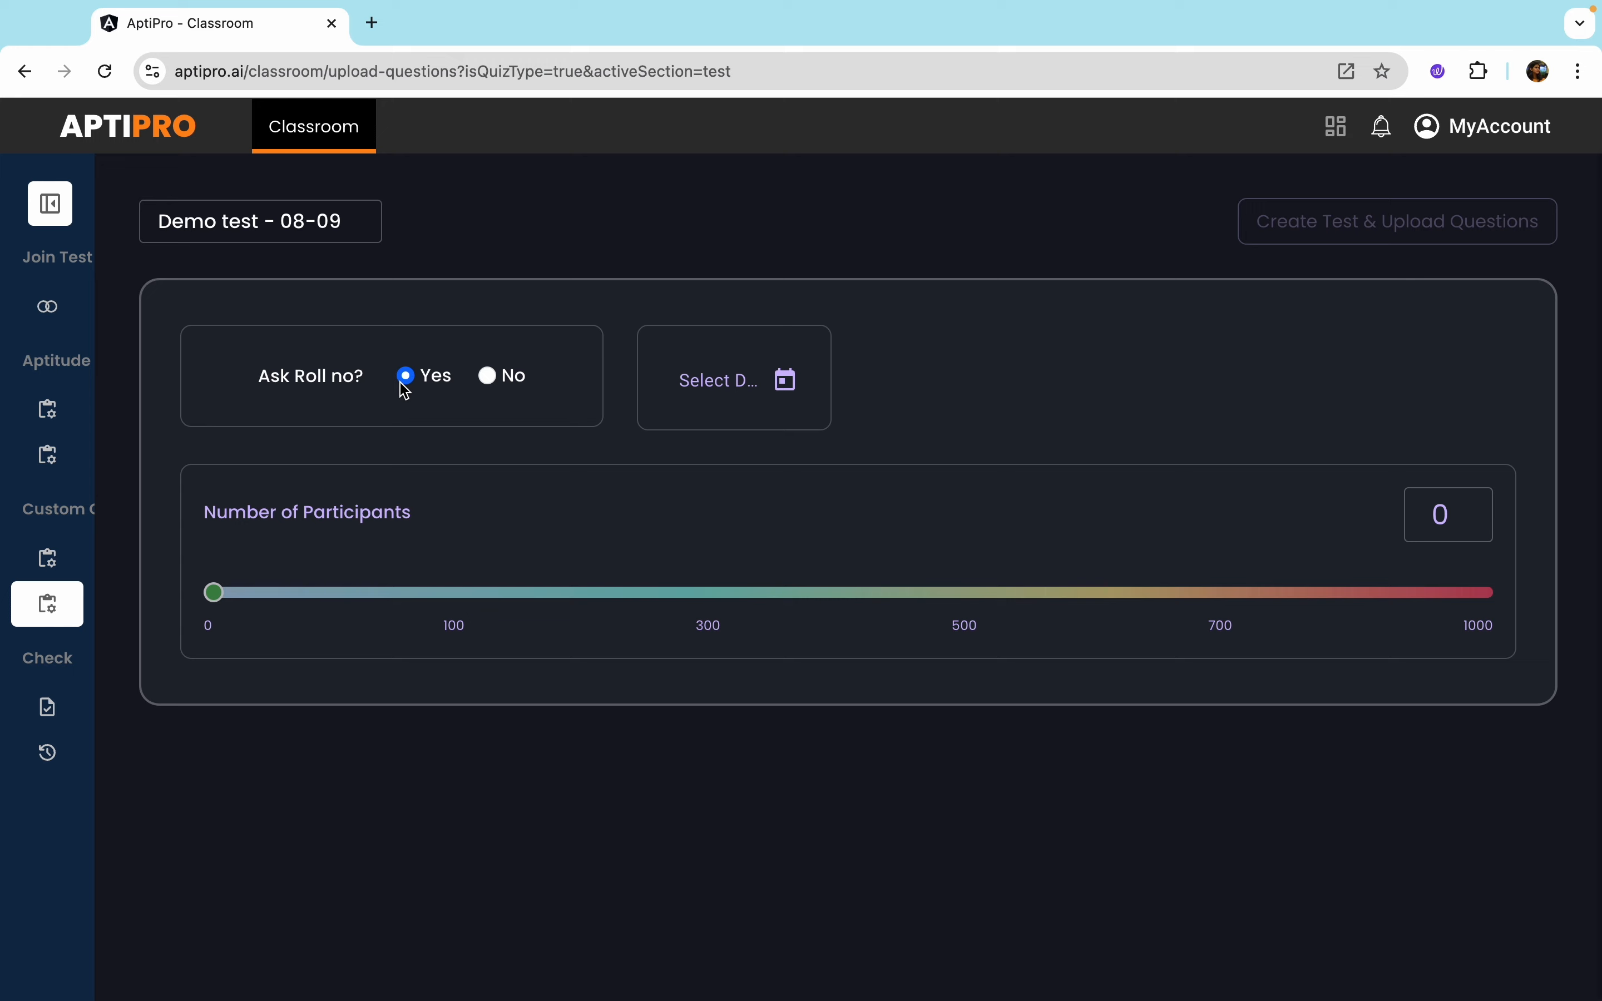
# Set the test's start date to 7 September 2024 and its end date to 14 September 2024
pyautogui.click(787, 381)
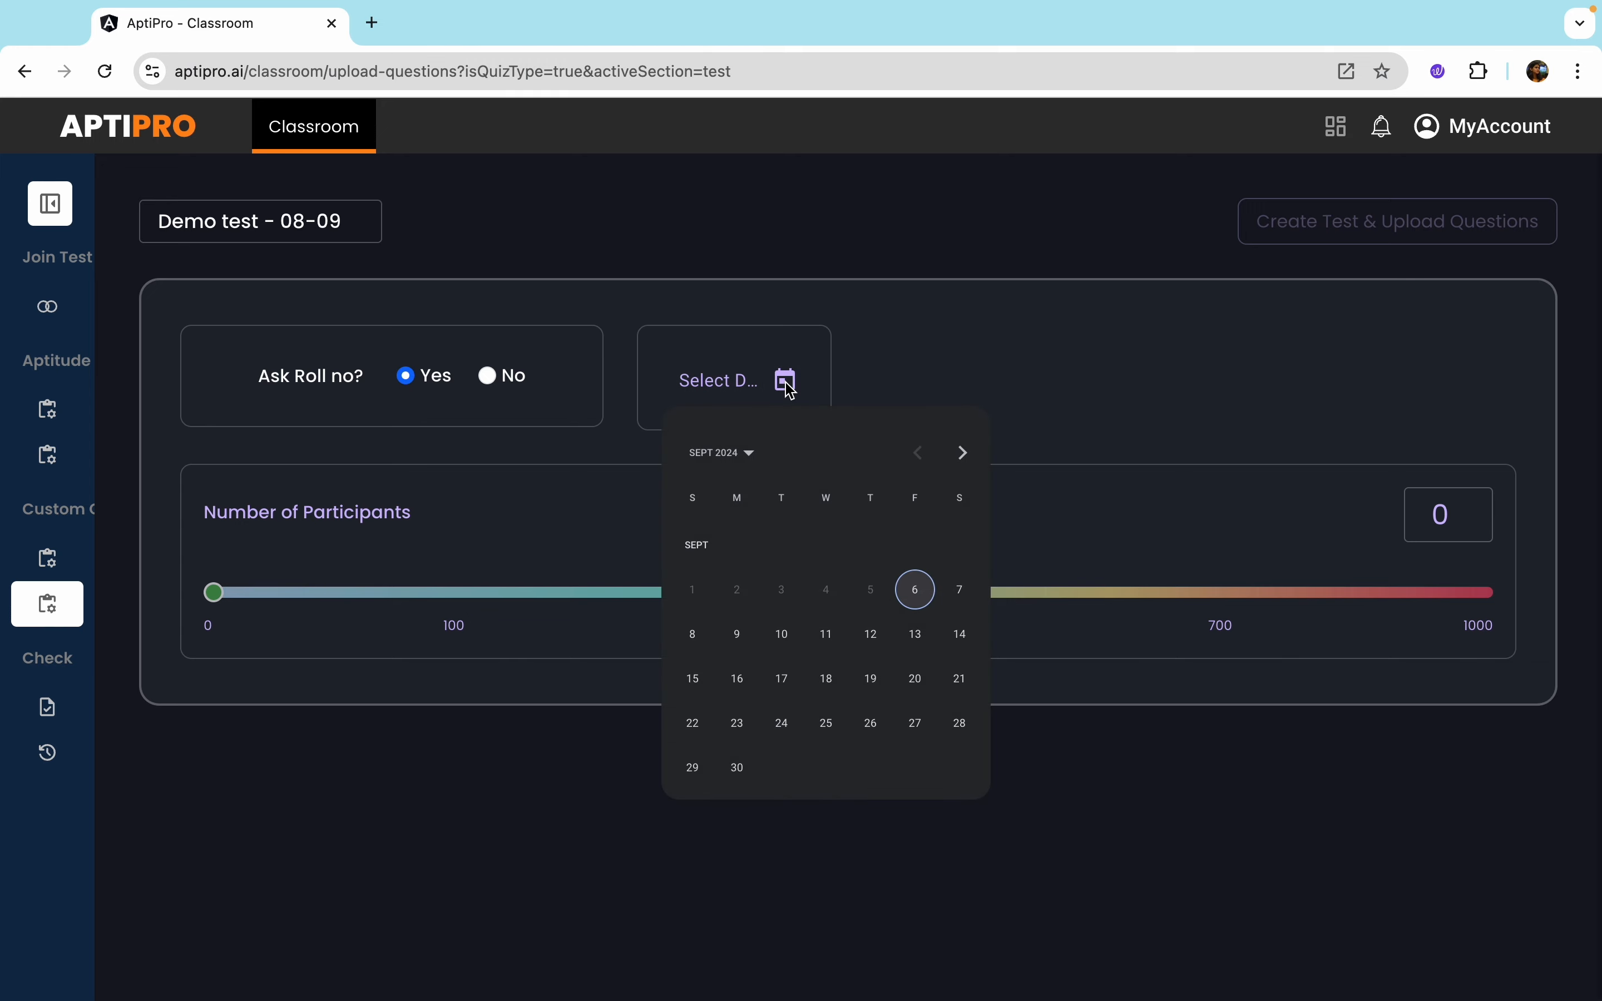
pyautogui.click(959, 596)
pyautogui.click(1014, 381)
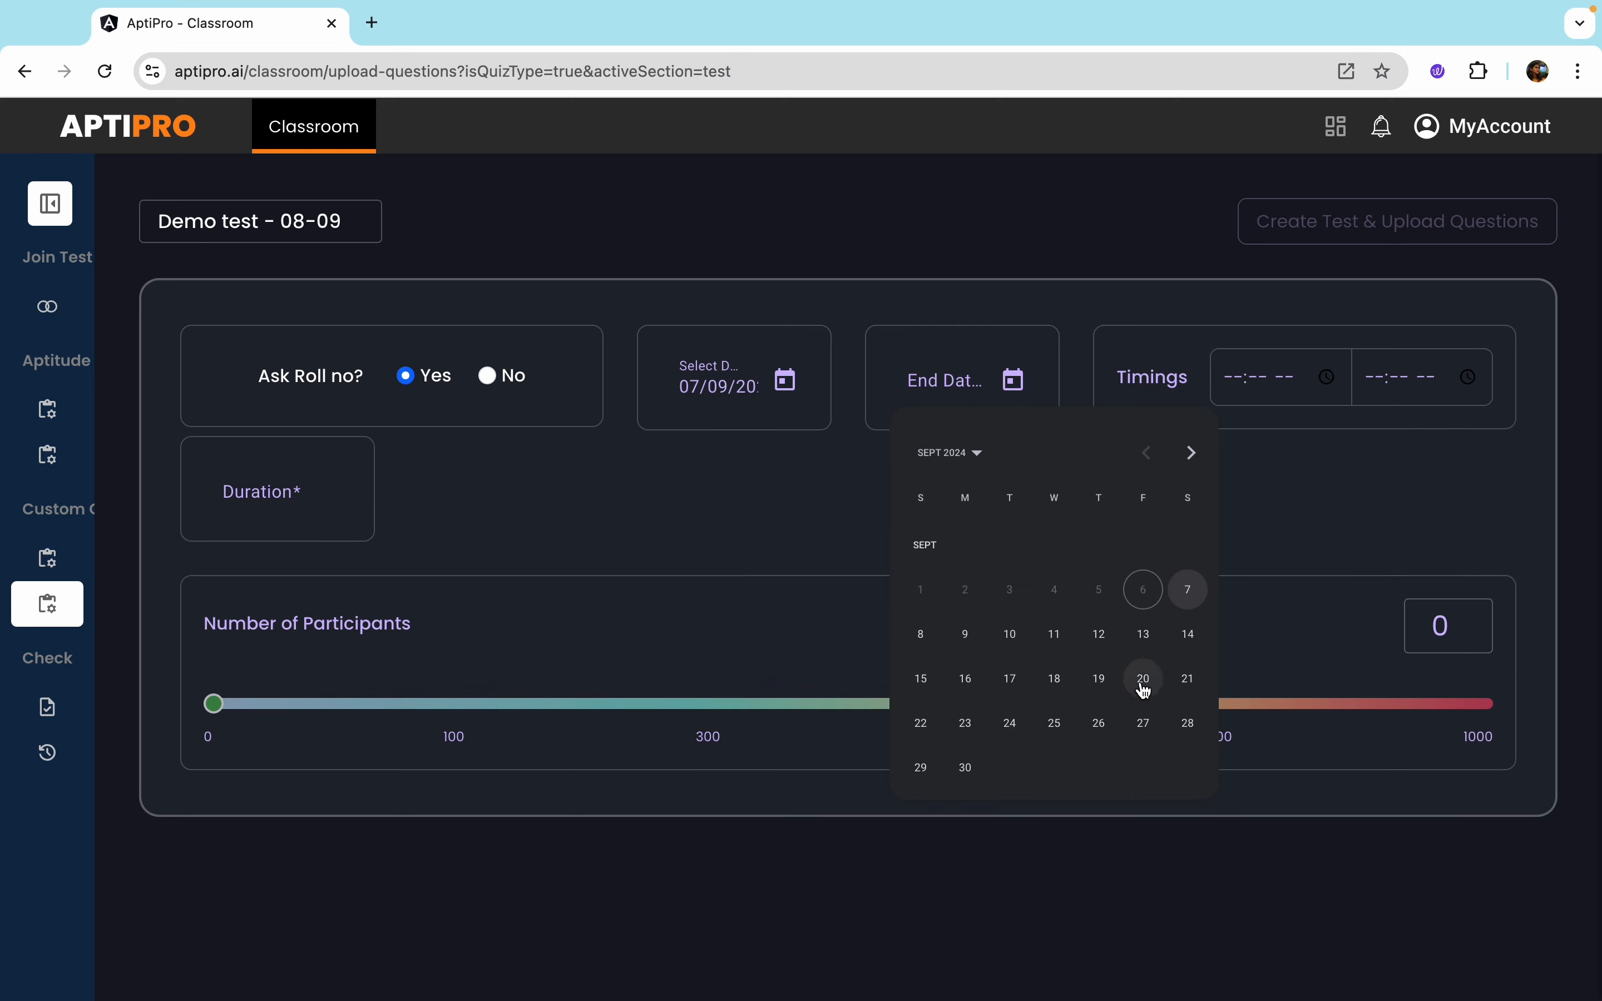
pyautogui.click(1197, 634)
# Set the test's start time to 09:00 AM
pyautogui.click(1311, 387)
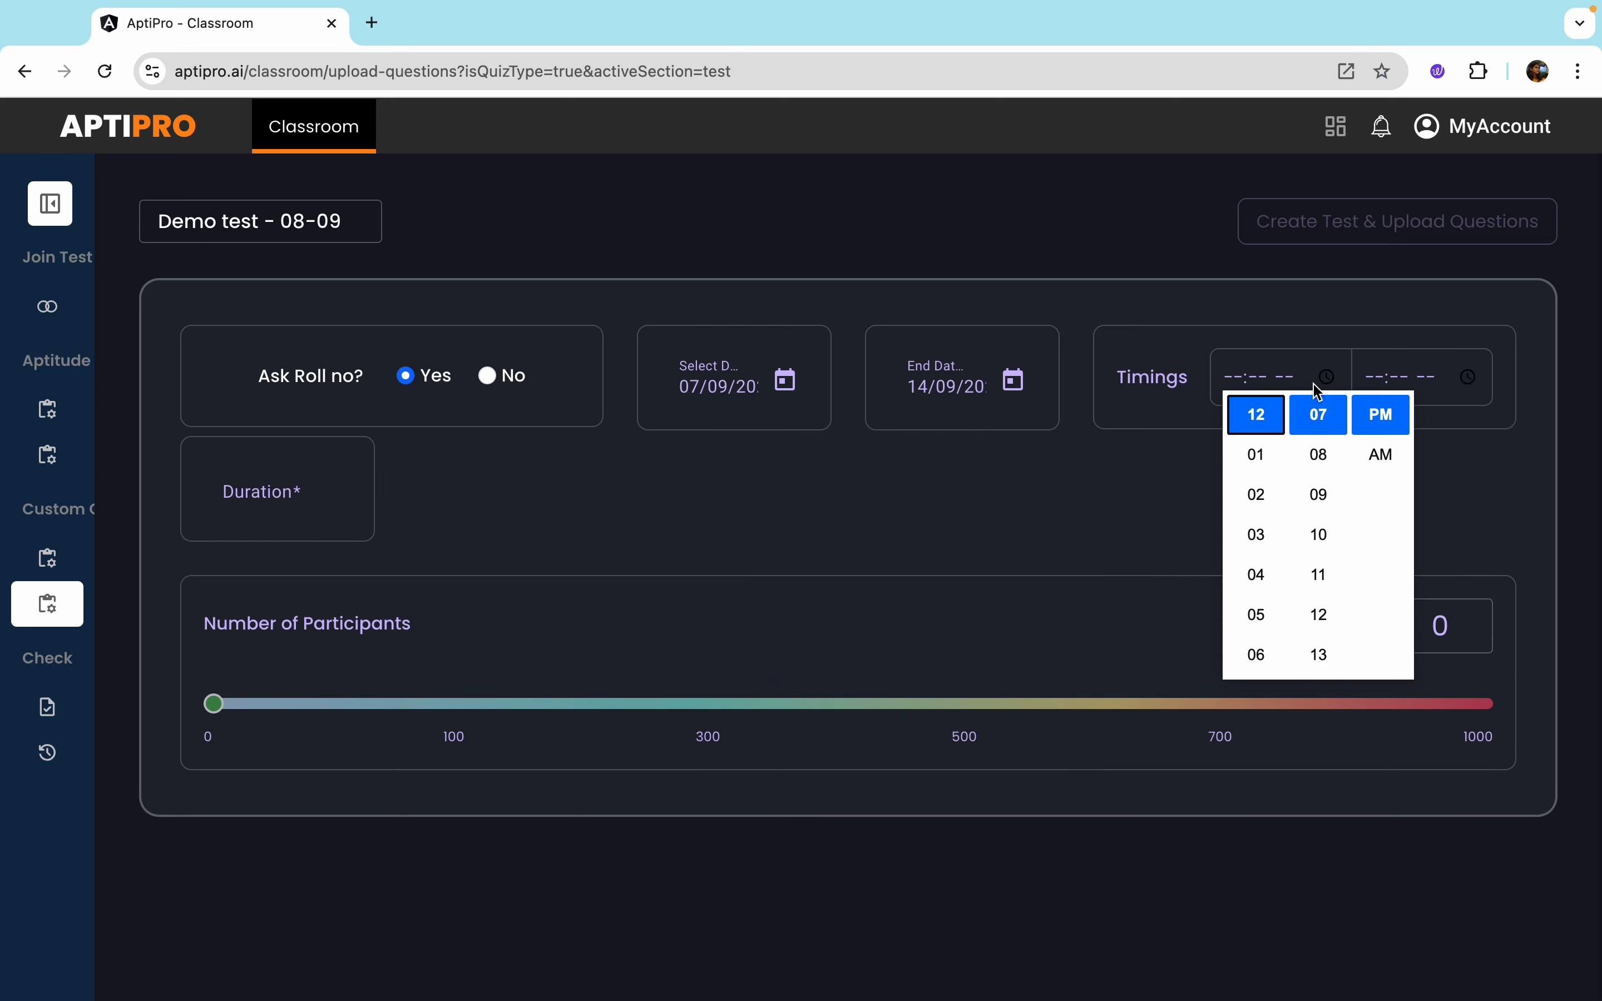
pyautogui.scroll(-2, 1258, 543)
pyautogui.scroll(-3, 1256, 540)
pyautogui.click(1256, 534)
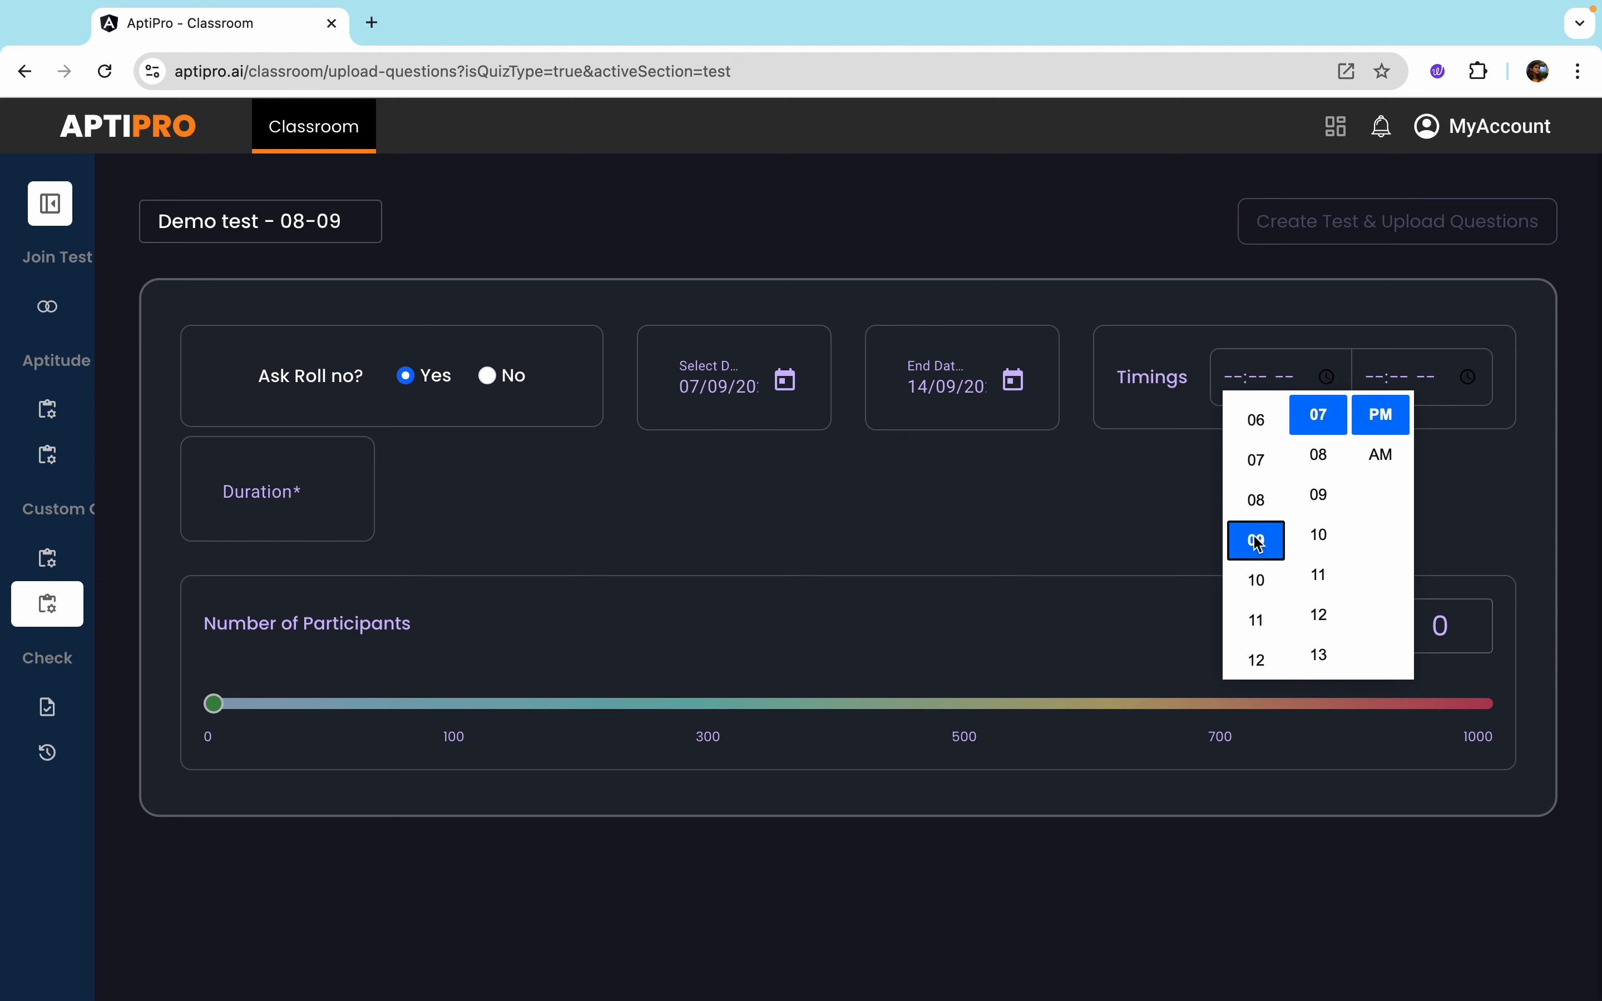
pyautogui.scroll(5, 1327, 514)
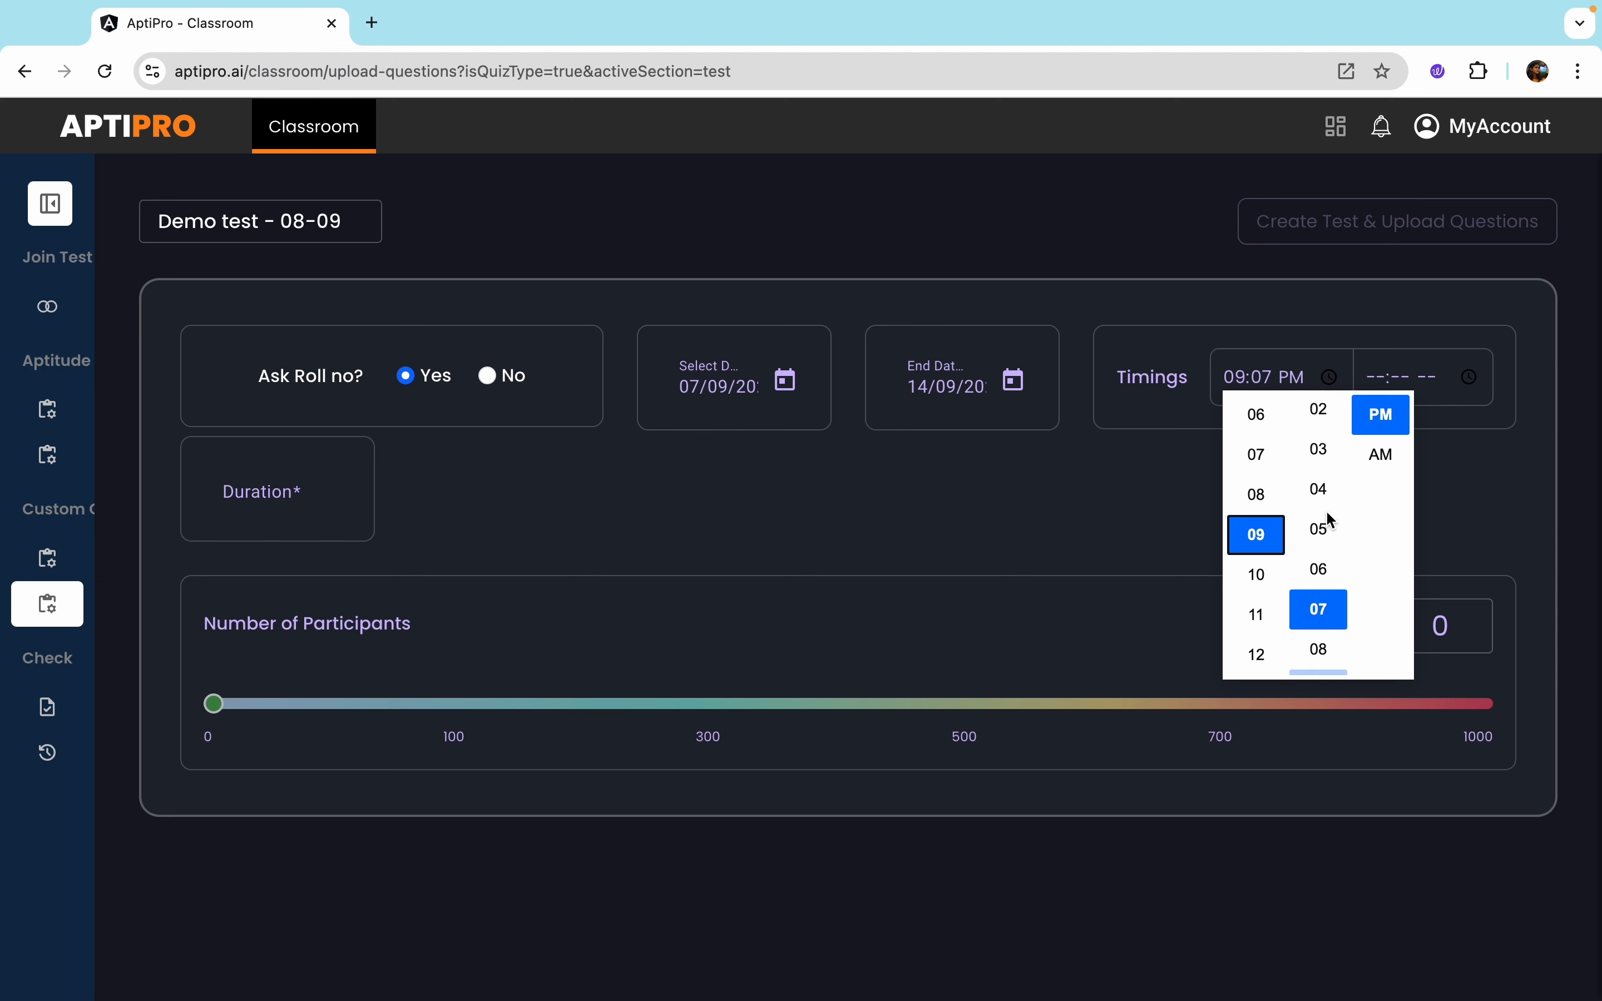
pyautogui.scroll(4, 1327, 514)
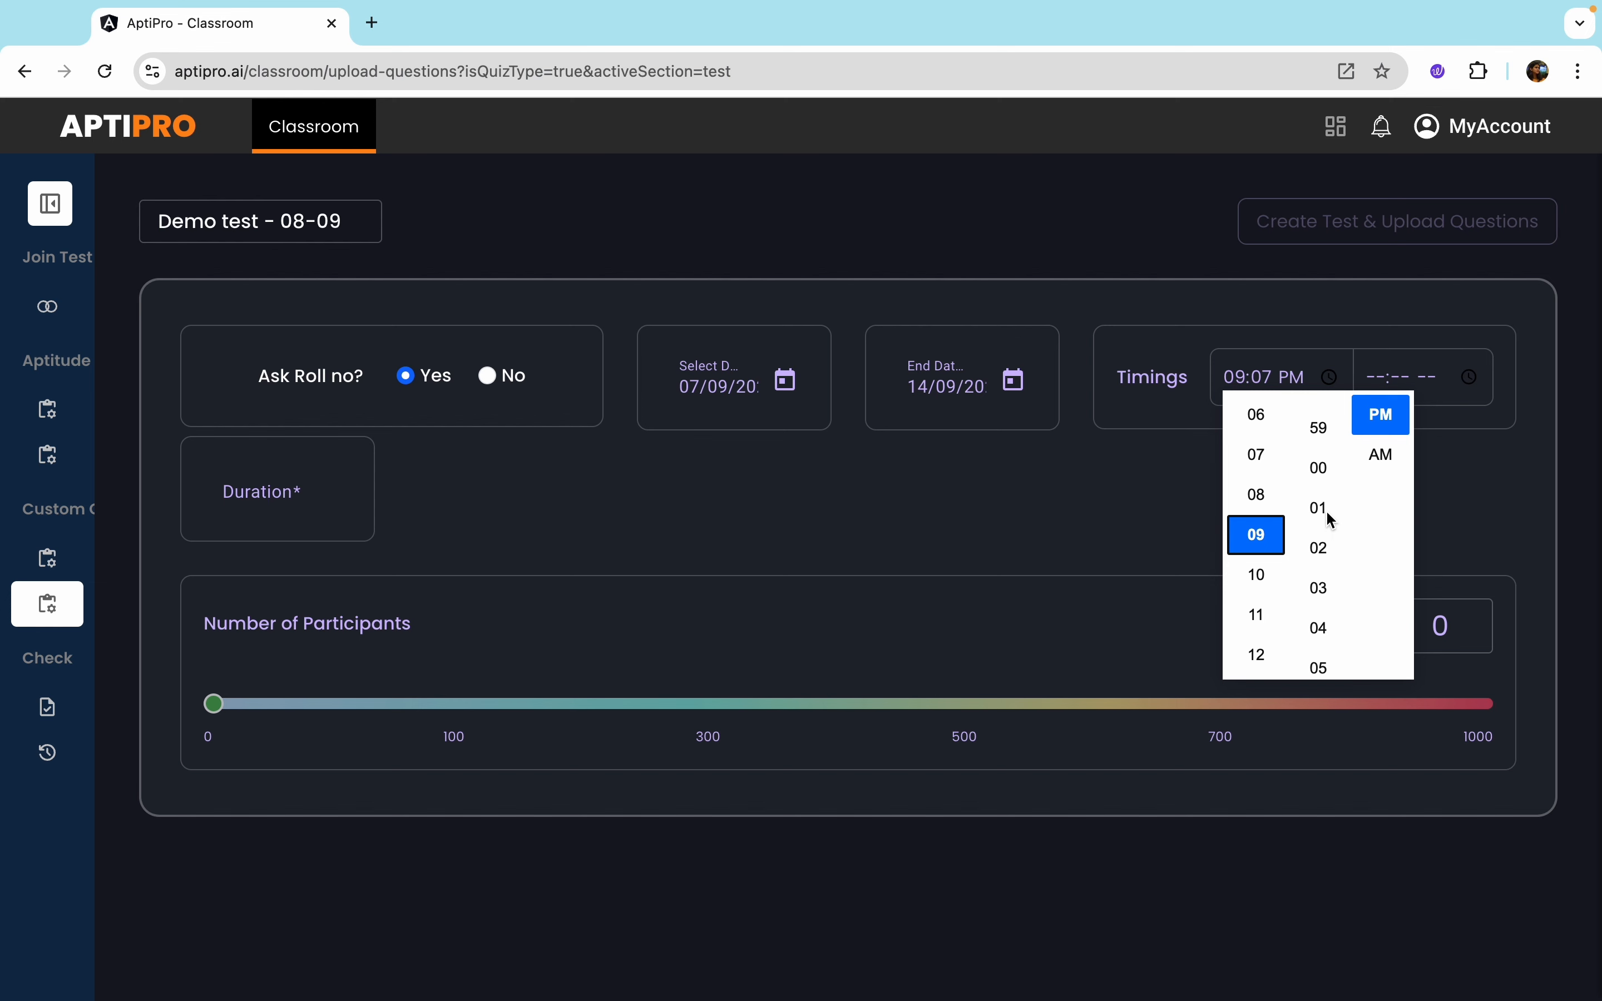
pyautogui.click(1321, 478)
pyautogui.click(1383, 455)
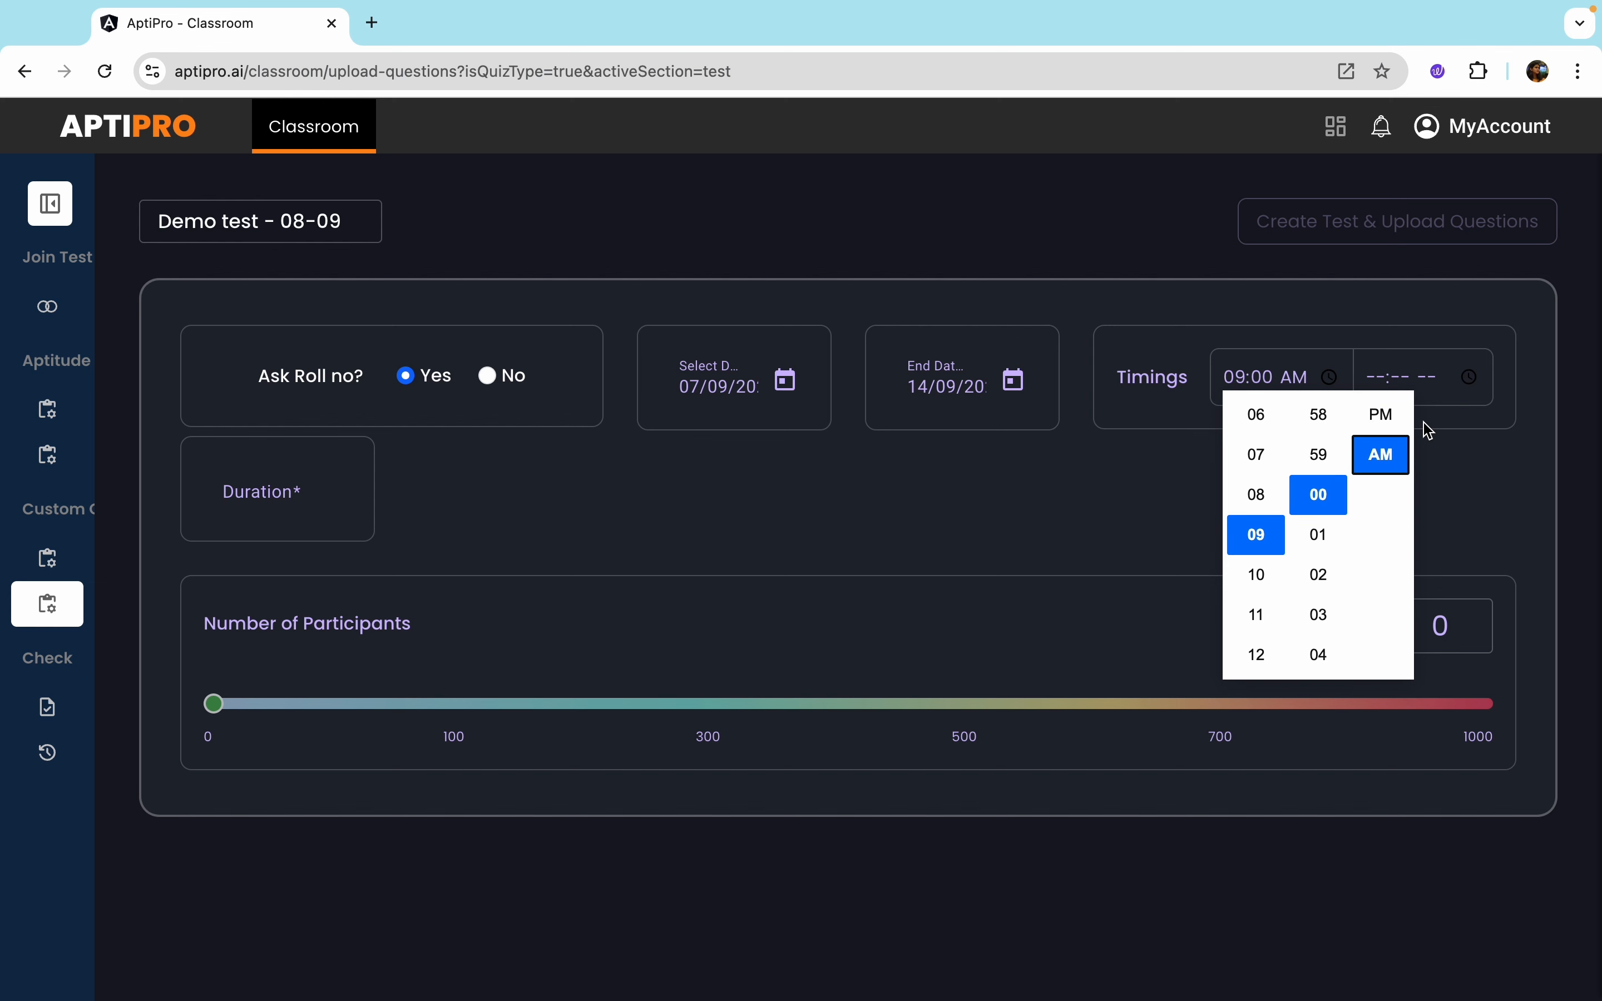
# Set the test's end time to 06:00 PM
pyautogui.click(1478, 387)
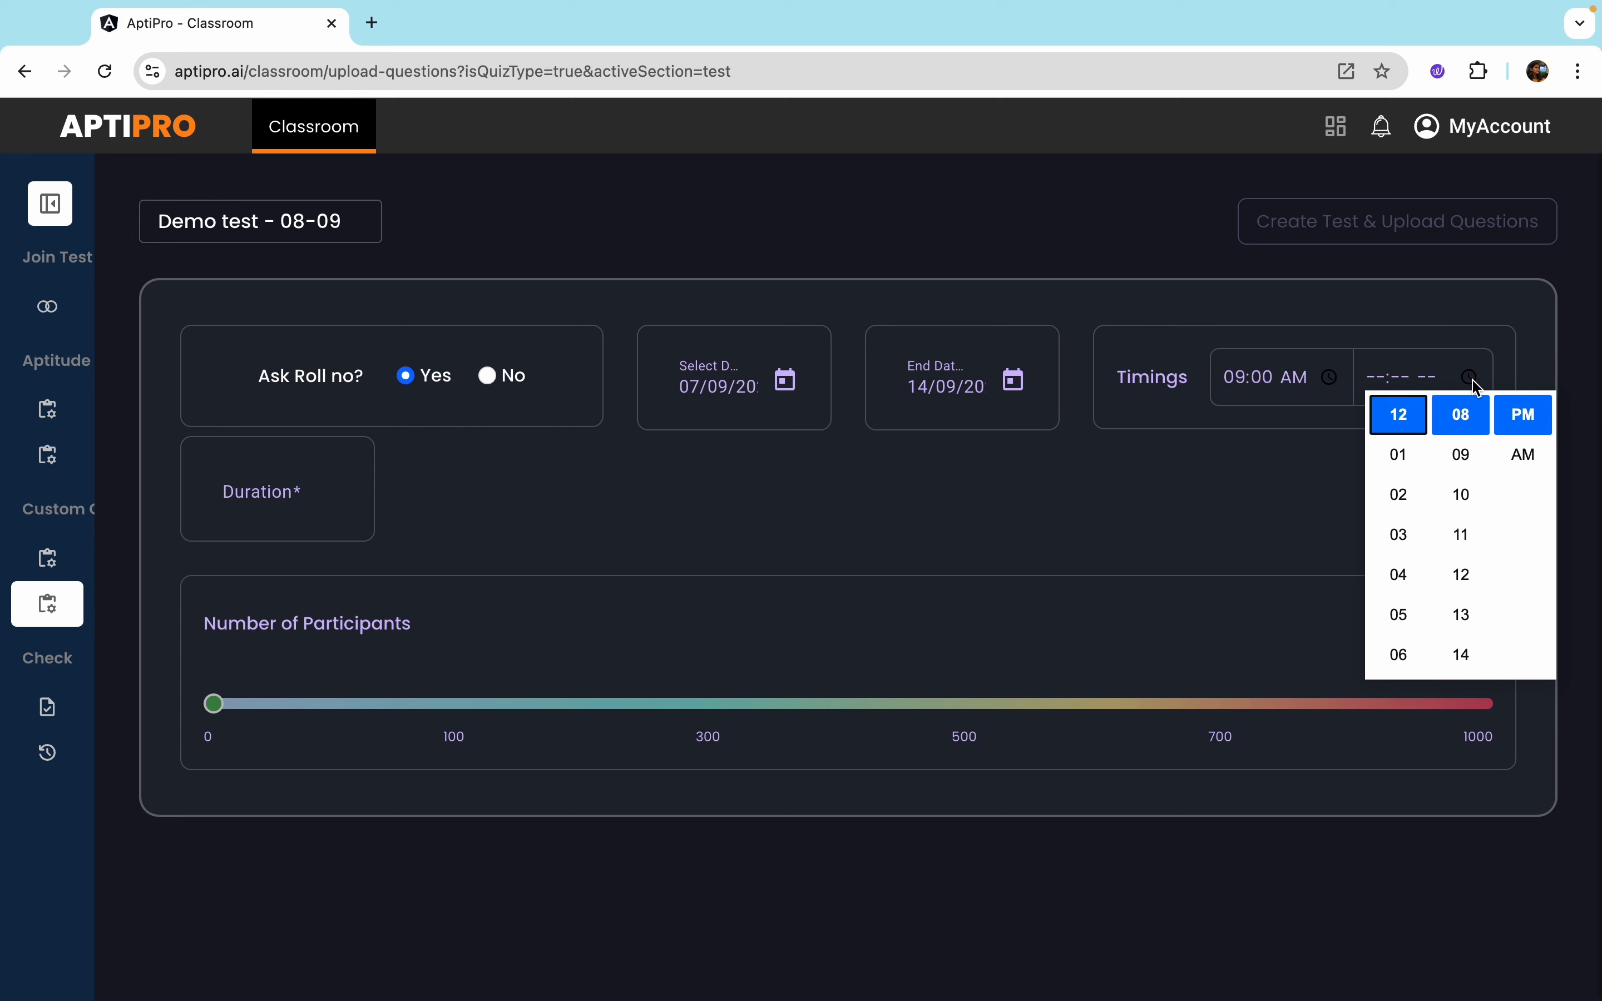
pyautogui.click(1407, 655)
pyautogui.scroll(3, 1442, 550)
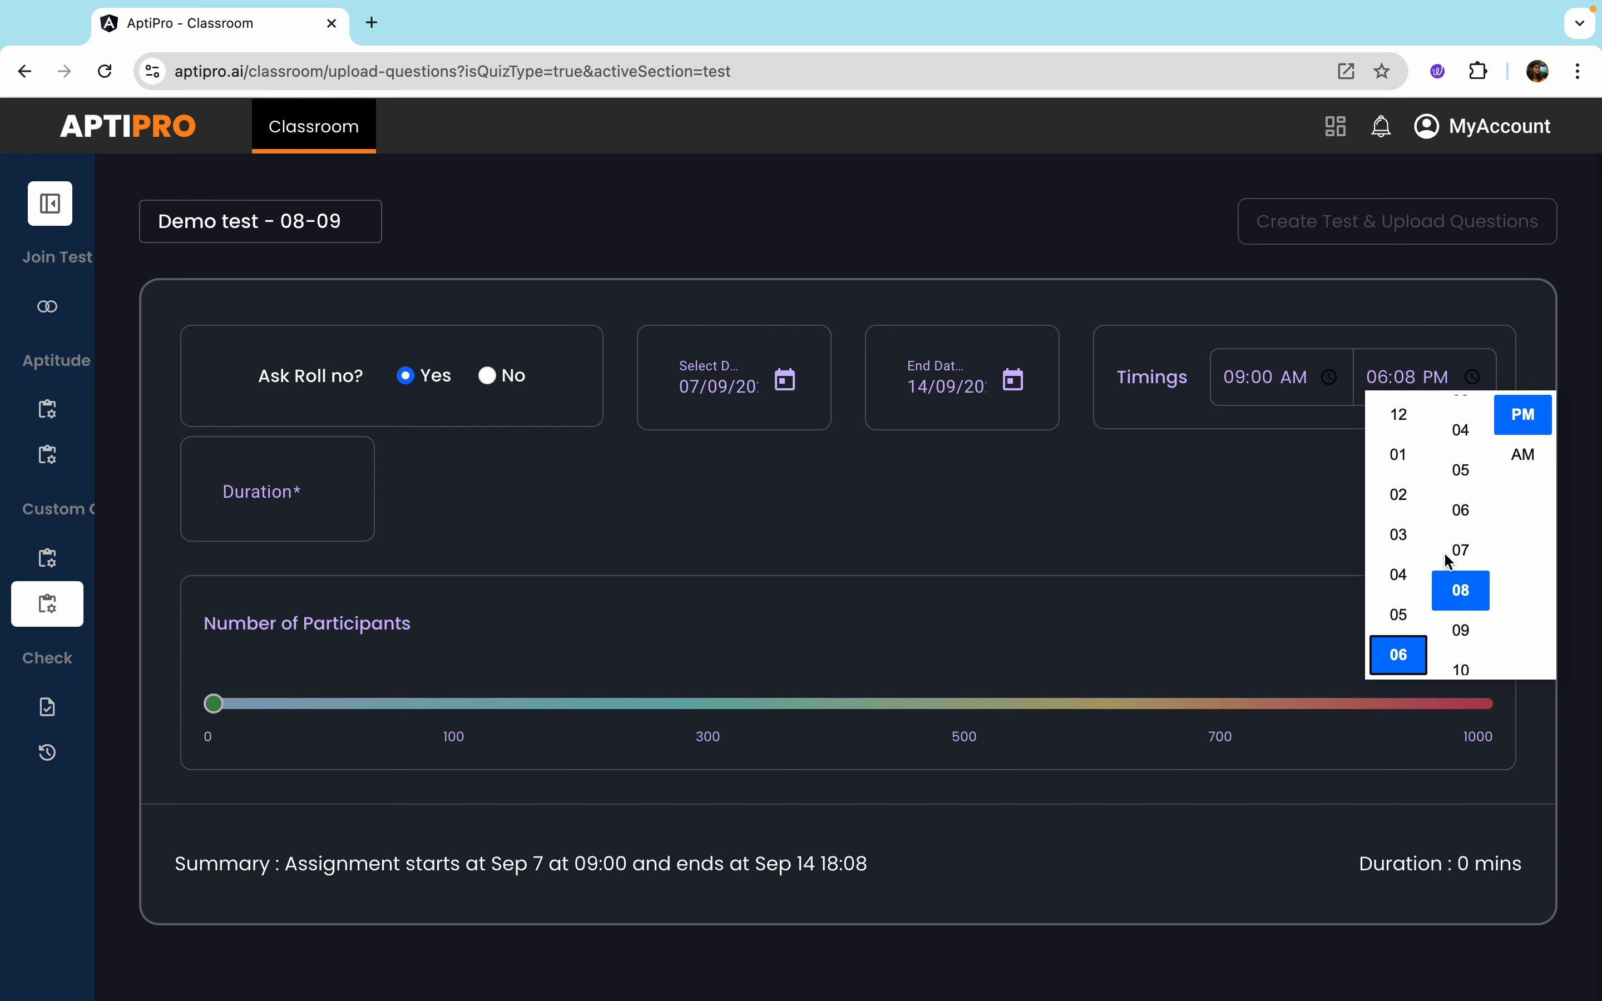
pyautogui.scroll(1, 1443, 551)
pyautogui.click(1471, 501)
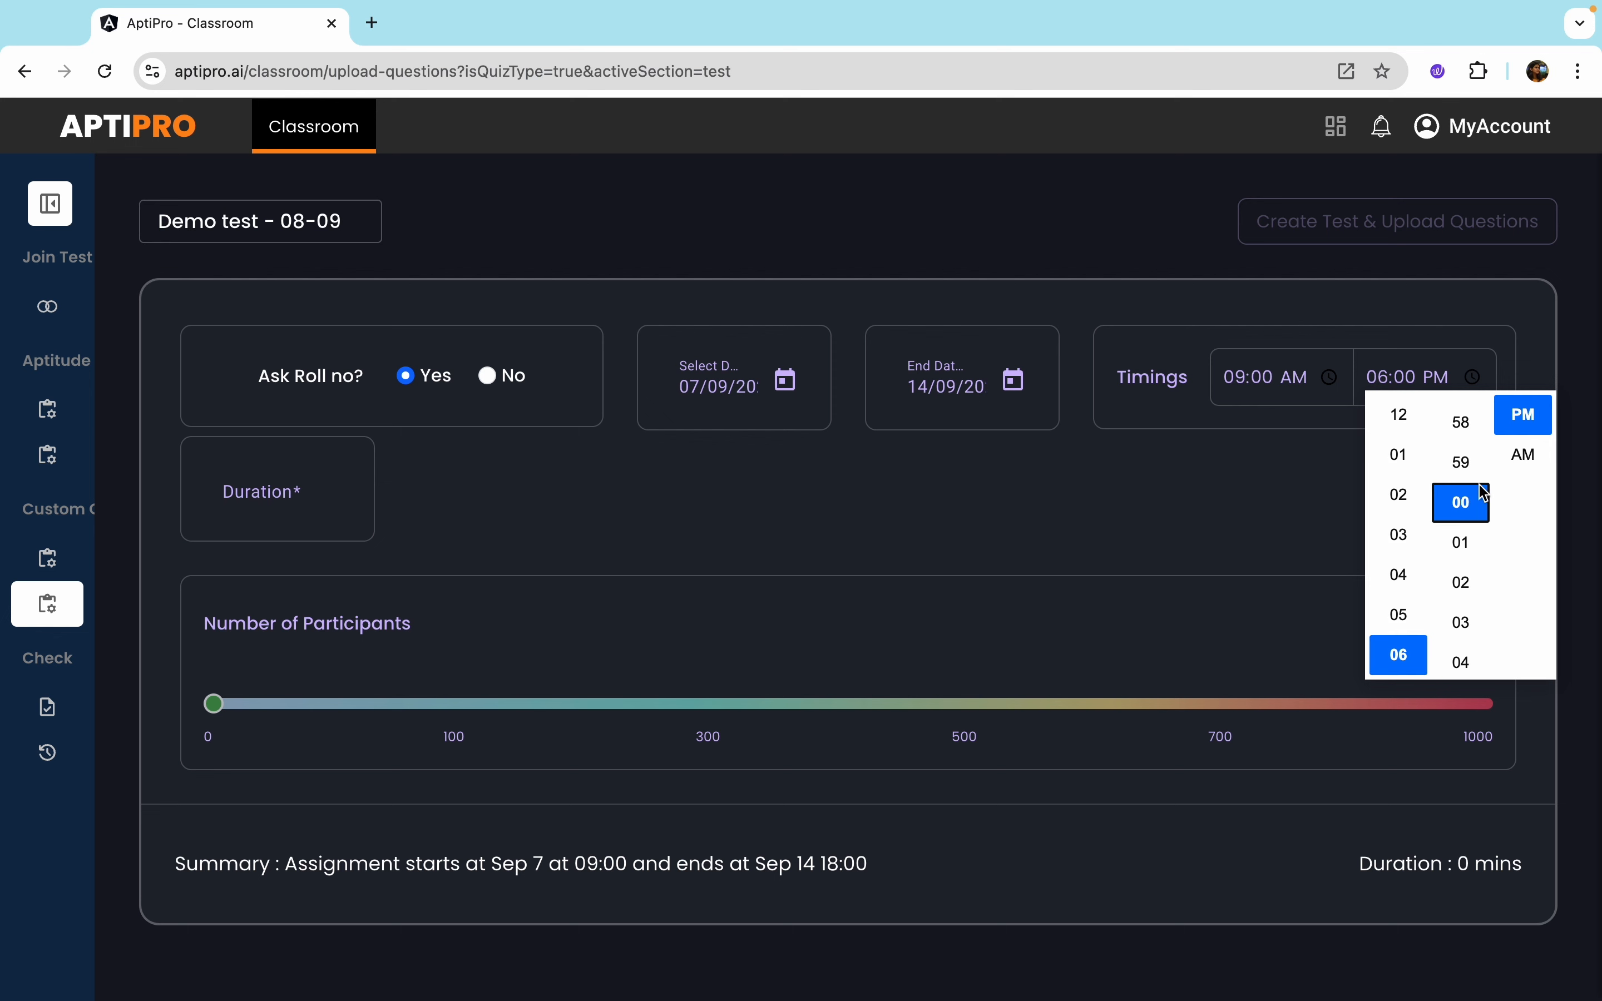
pyautogui.click(1523, 414)
pyautogui.click(1226, 534)
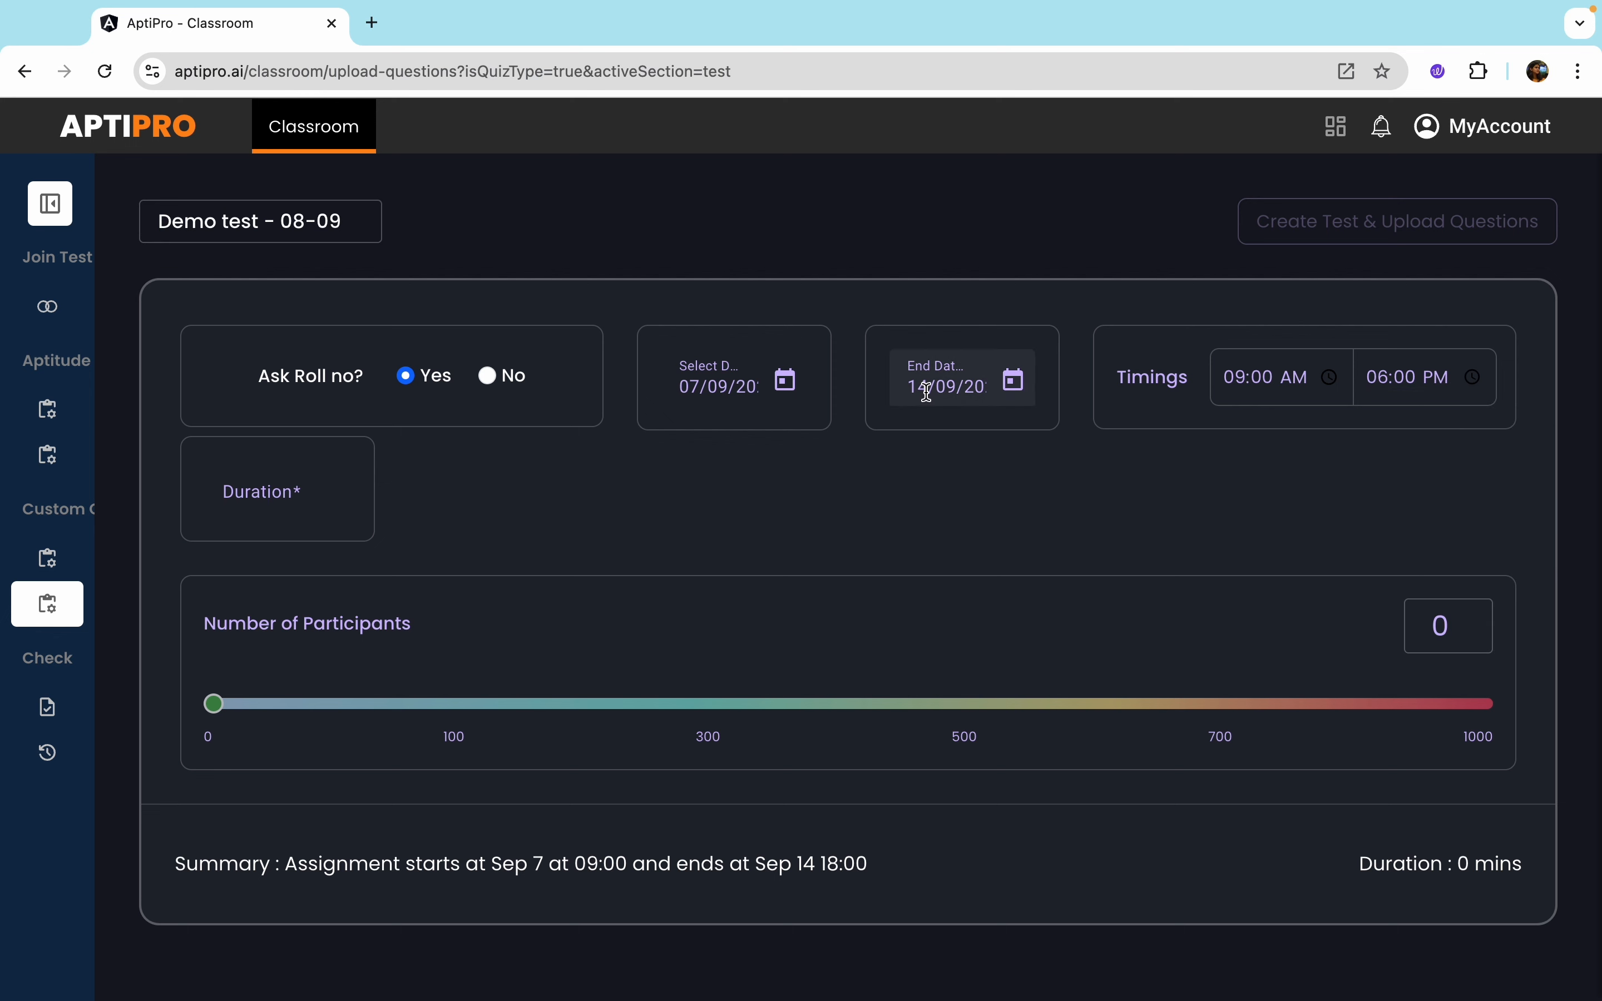
# Create the test with 1000 participants and a duration of 15 minutes
pyautogui.moveTo(216, 706); pyautogui.dragTo(1515, 745)
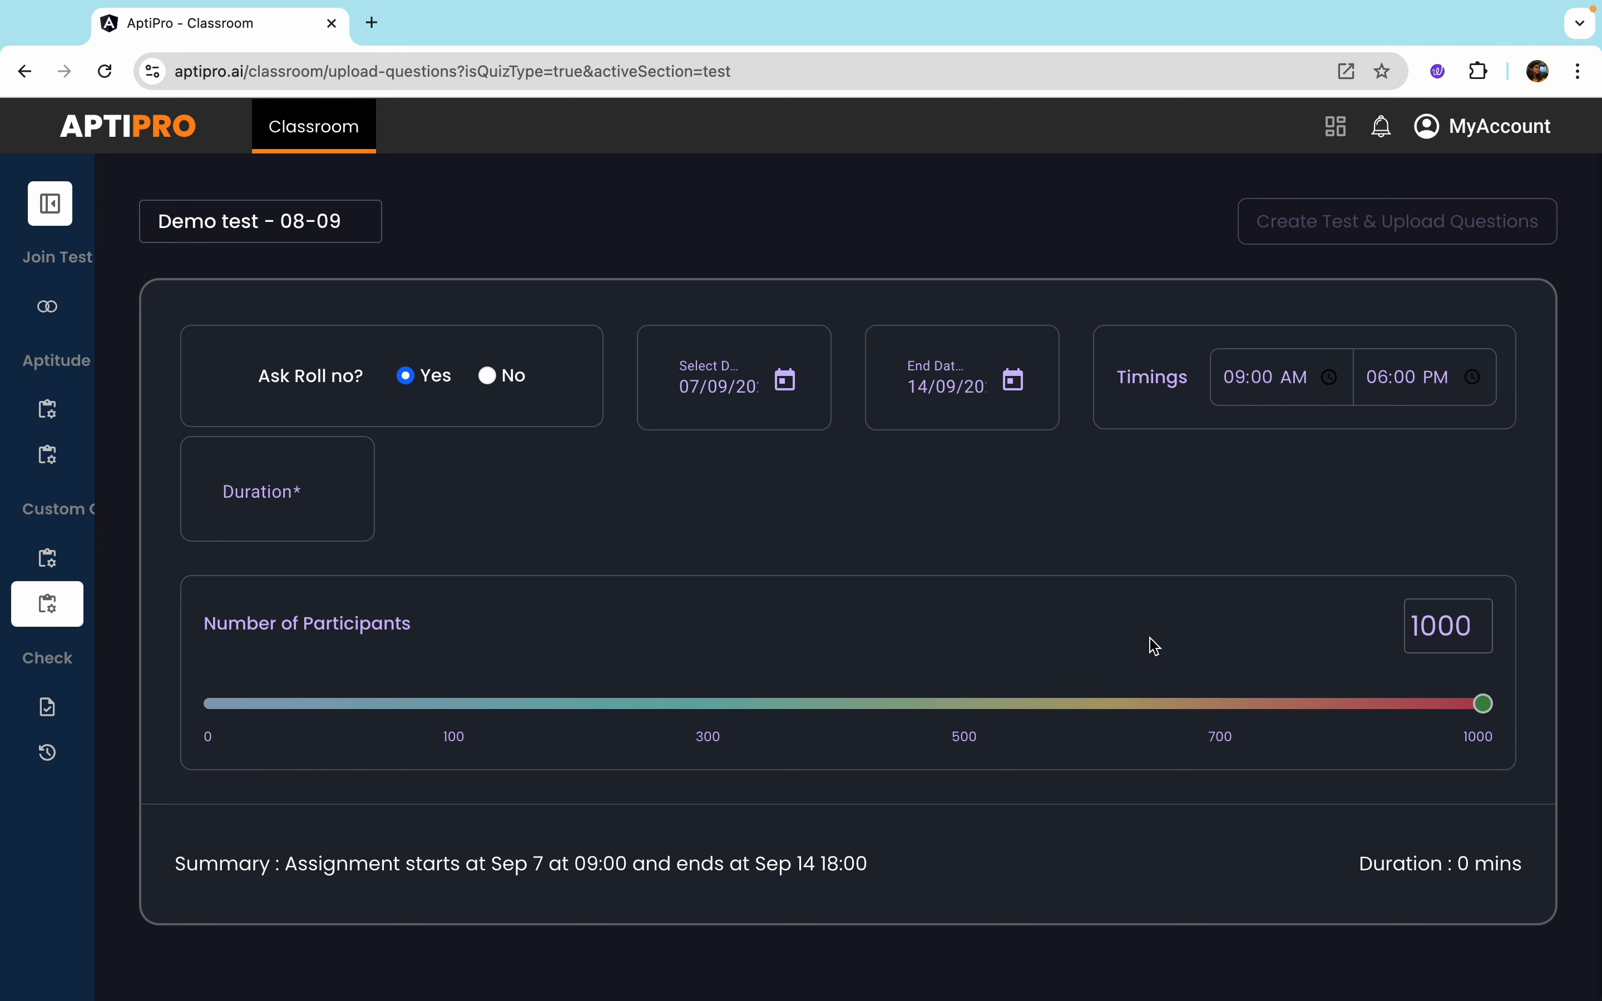
pyautogui.click(331, 504)
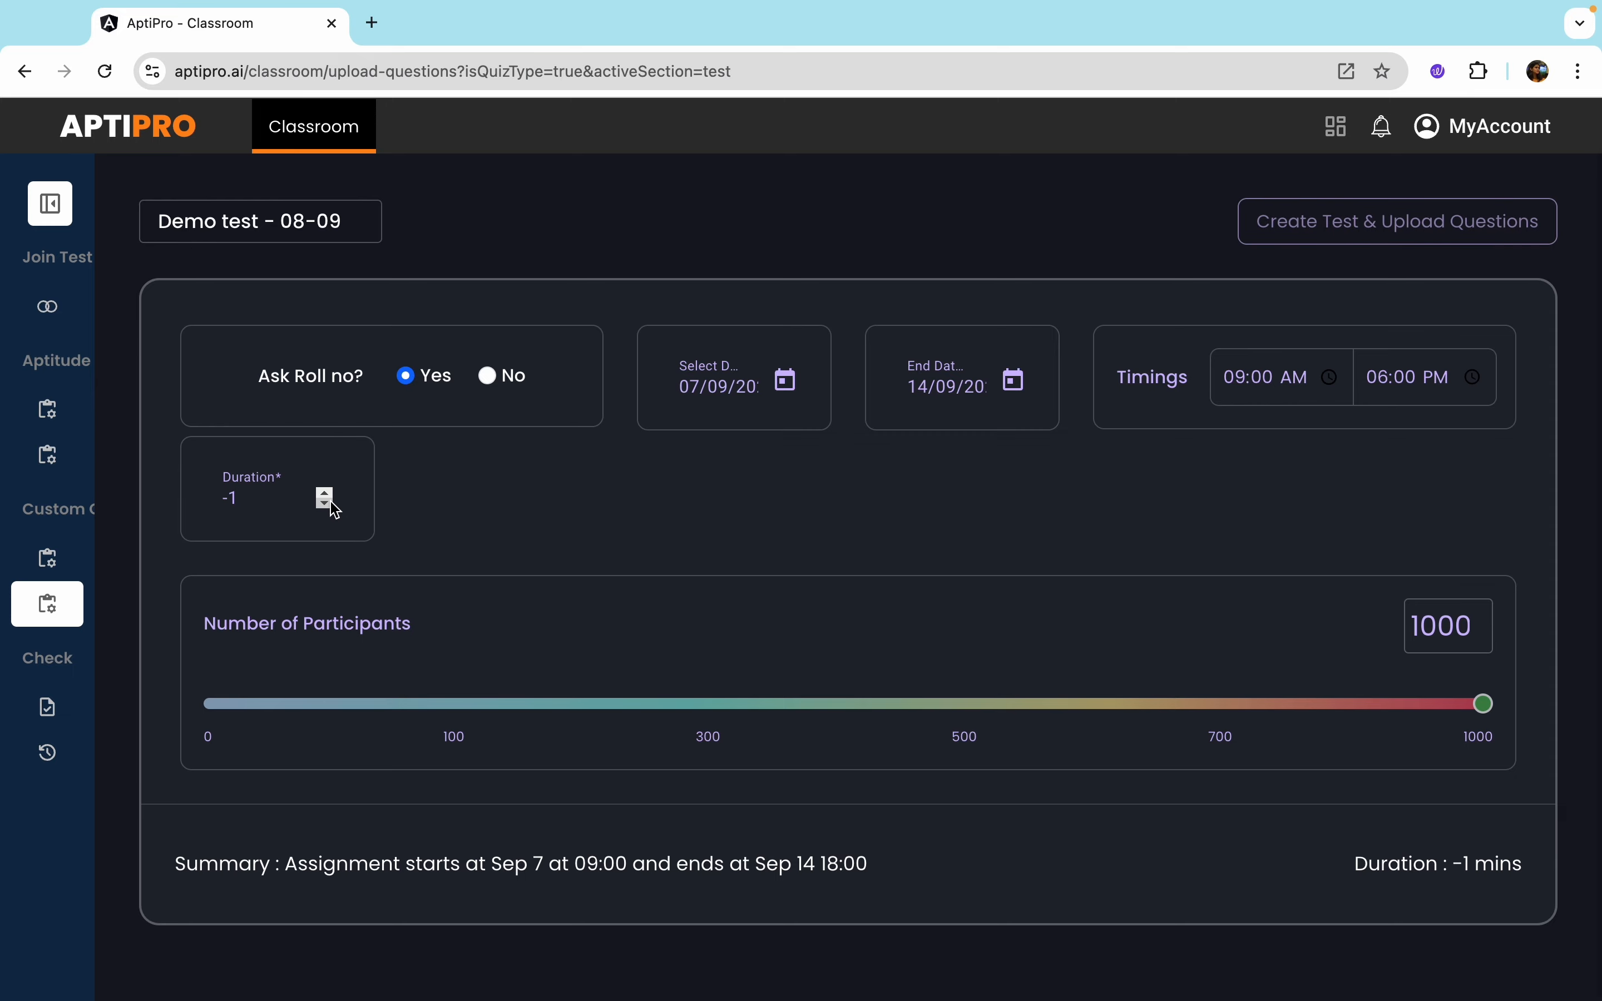
pyautogui.press('BackSpace')
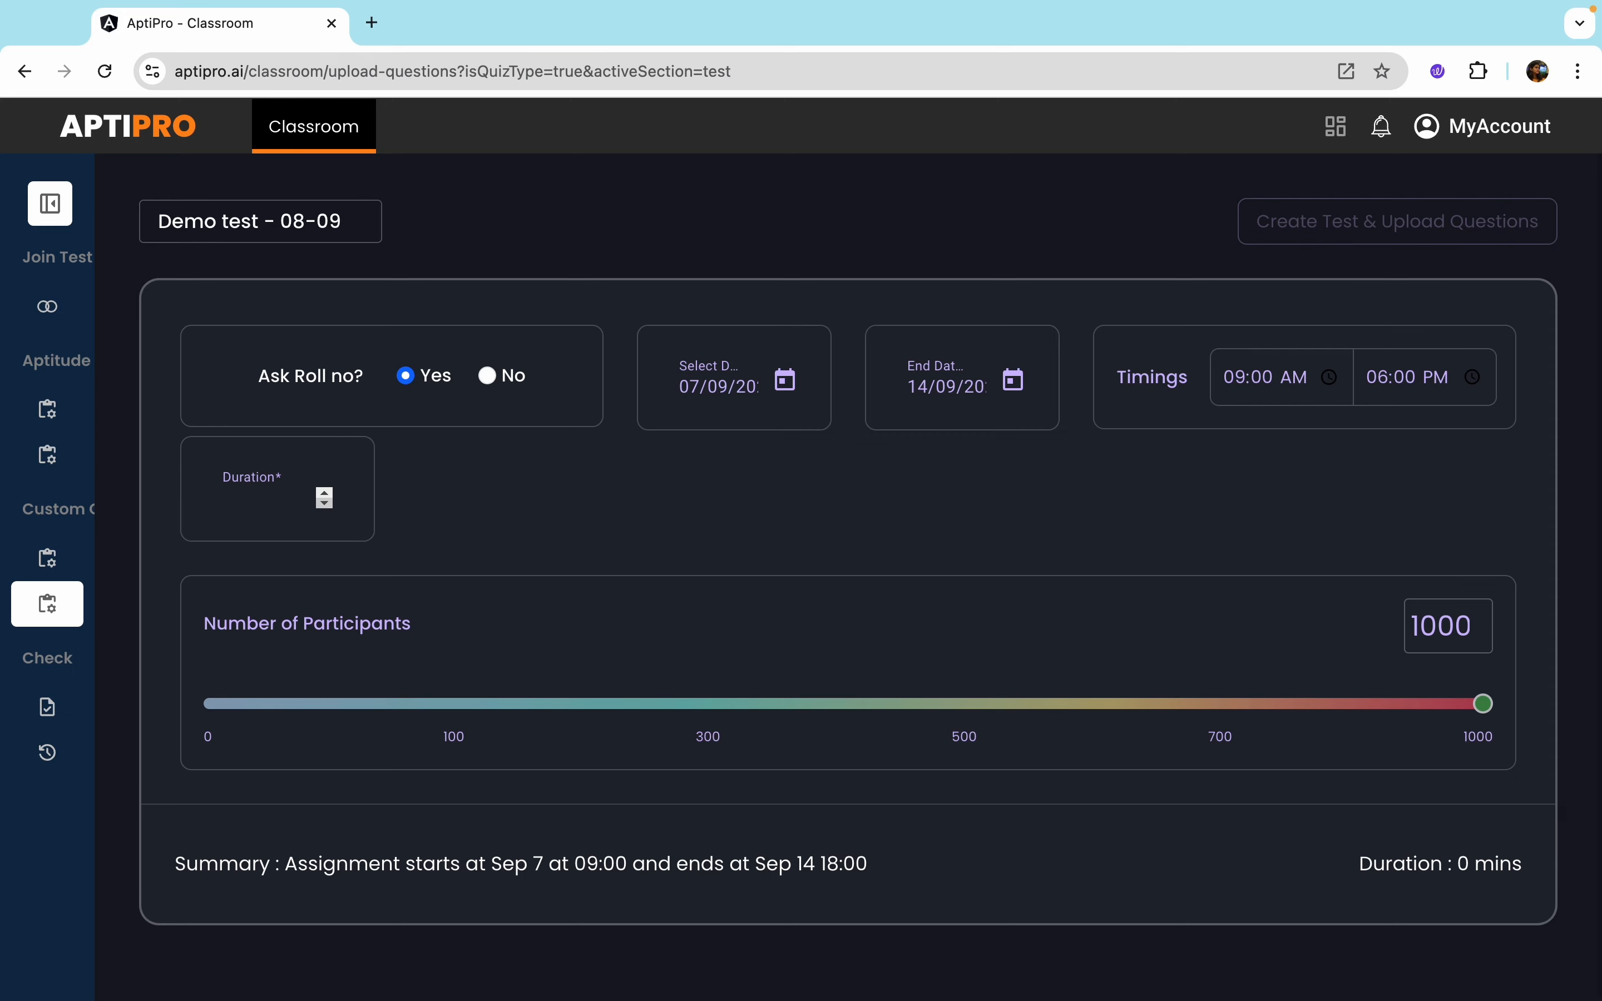
pyautogui.write('15')
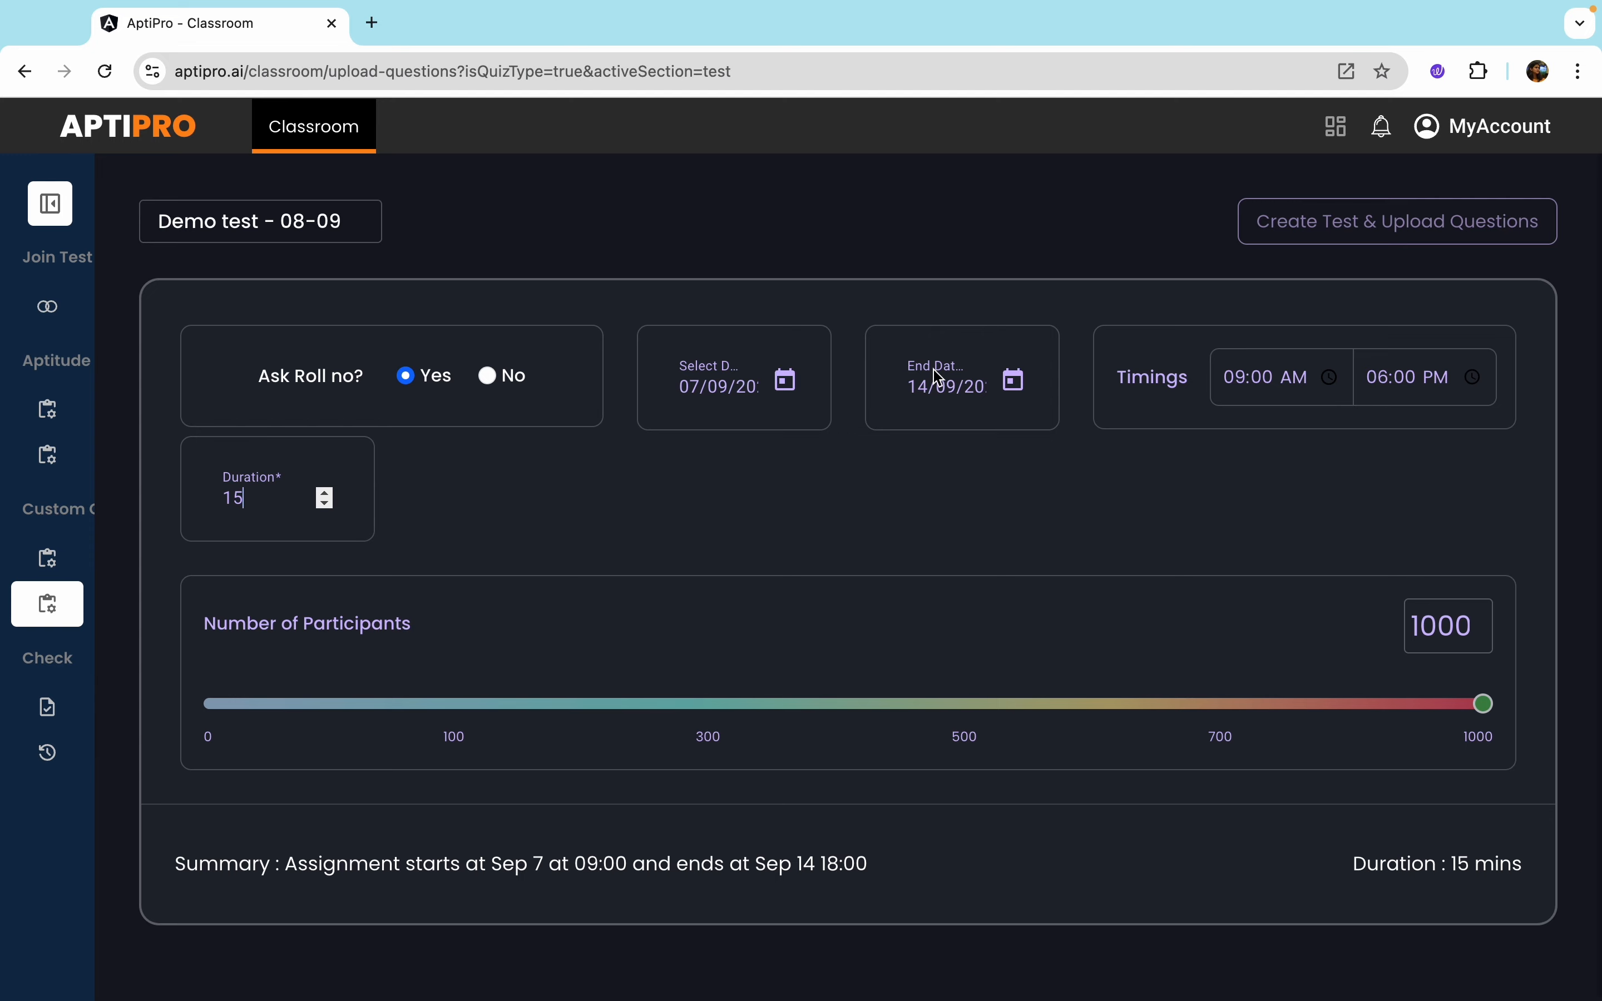
pyautogui.click(1272, 218)
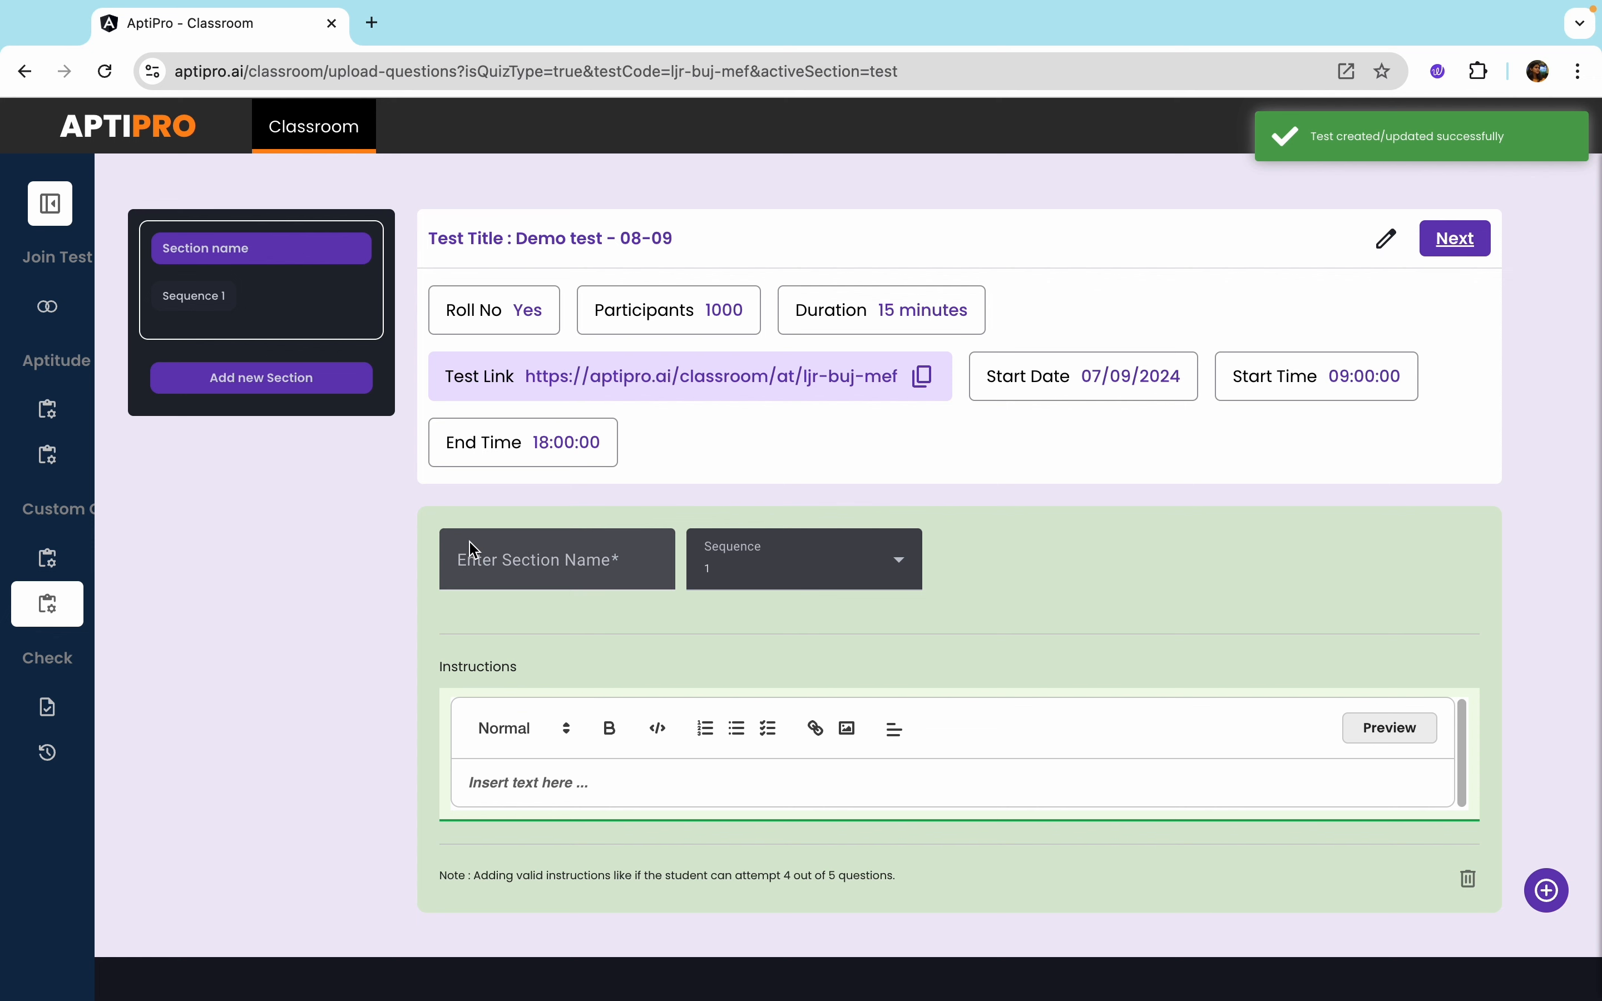
# Name the first section "Quant" and keep its sequence at 1
pyautogui.click(546, 557)
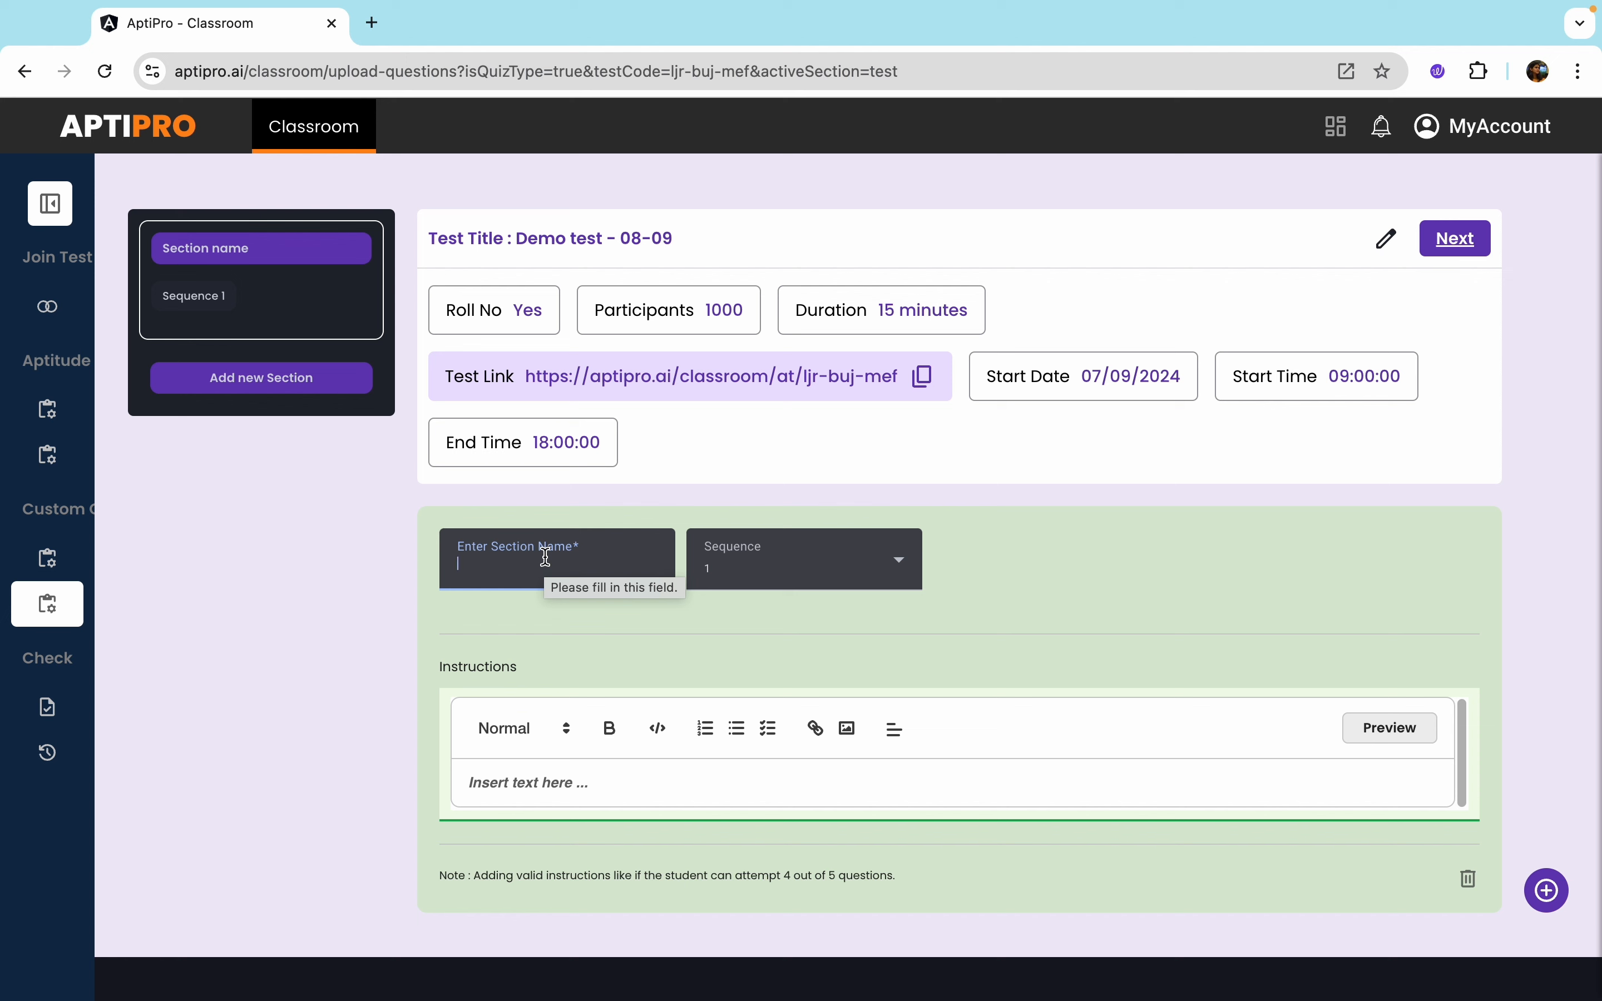
pyautogui.press('capslock')
pyautogui.write('Quant')
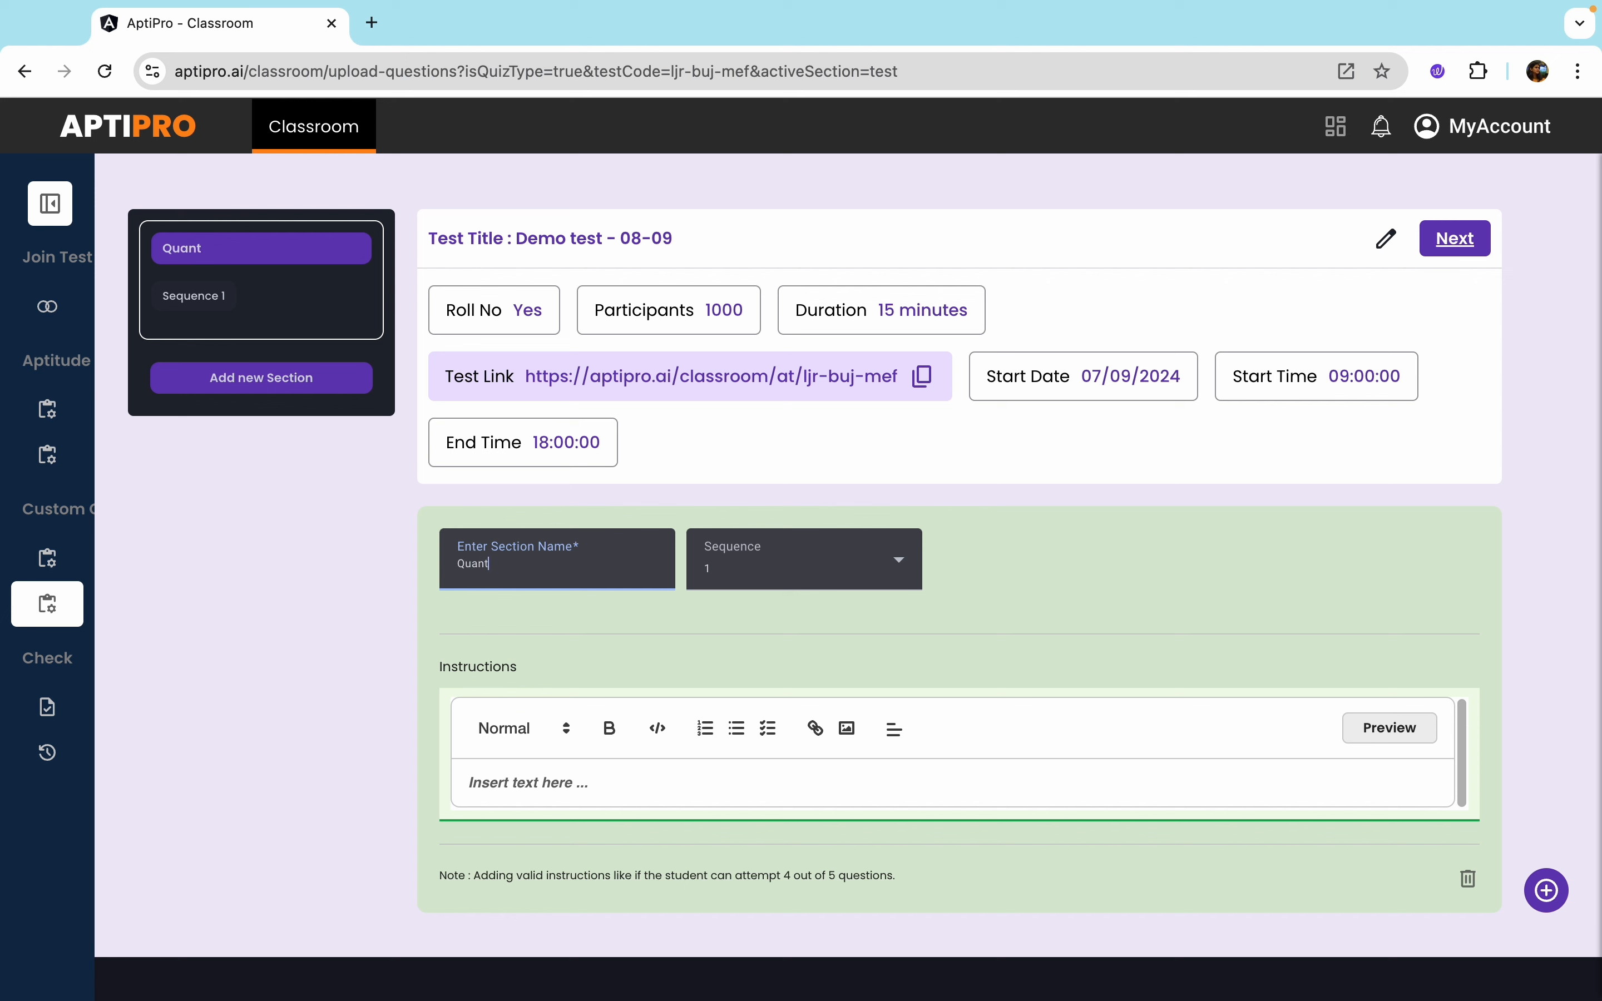
pyautogui.click(819, 567)
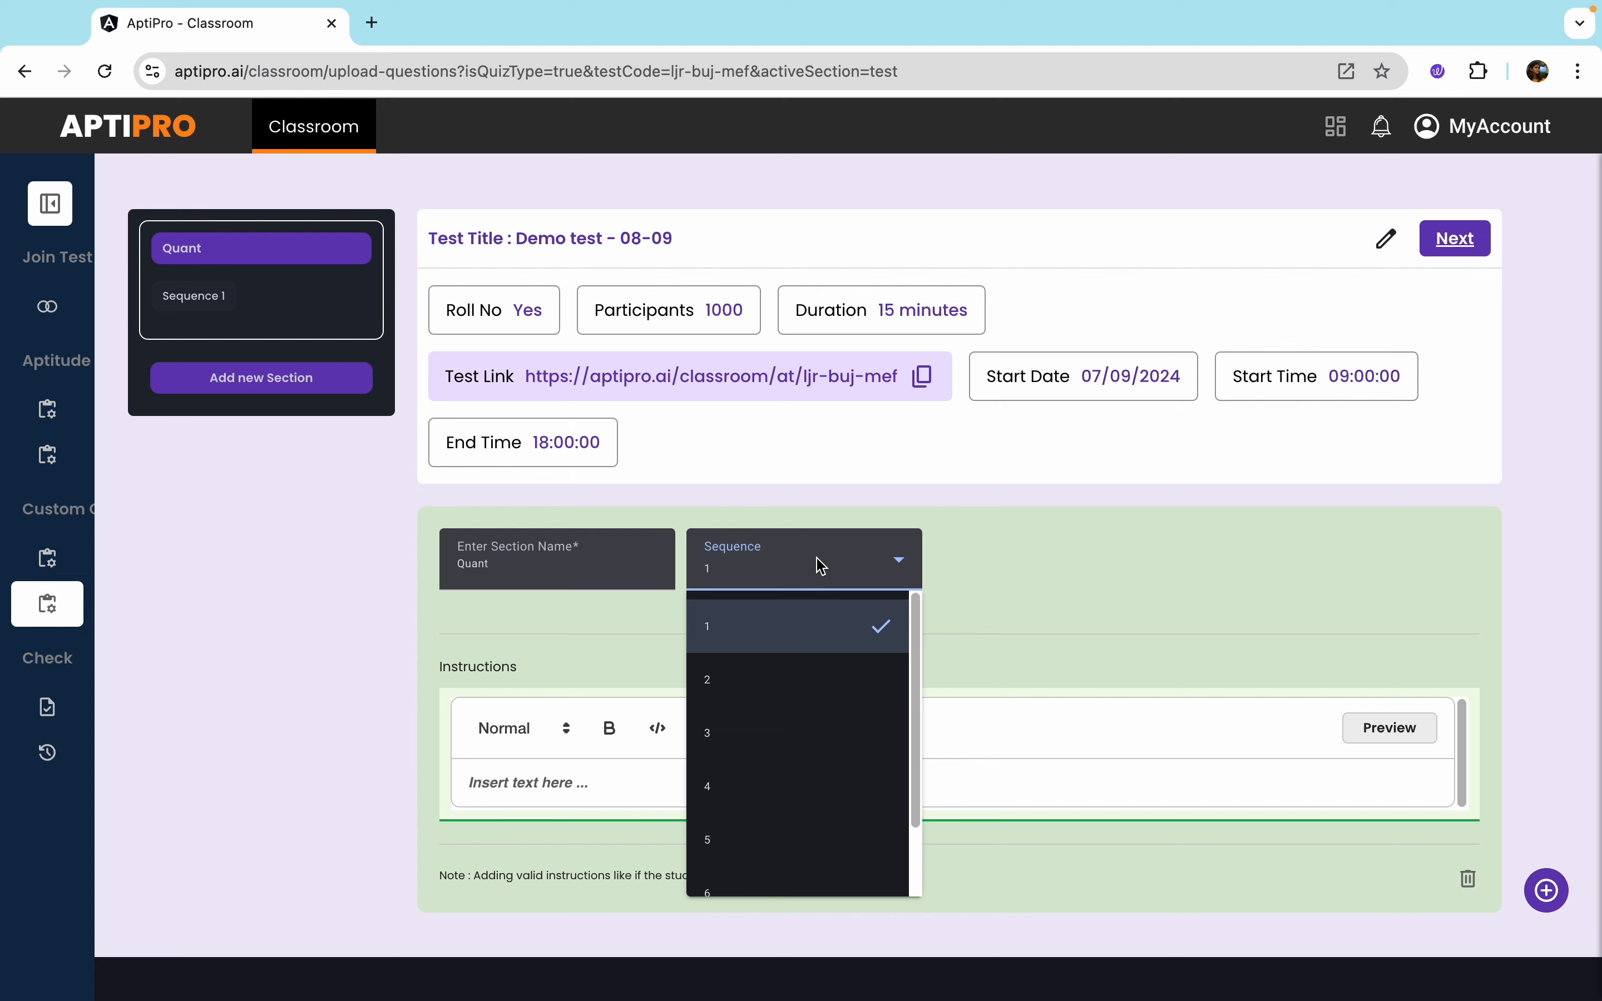
pyautogui.click(788, 625)
# Write the section instructions on two lines: "Please read the question carefully before answering them" and "No negative marking for any question"
pyautogui.click(578, 775)
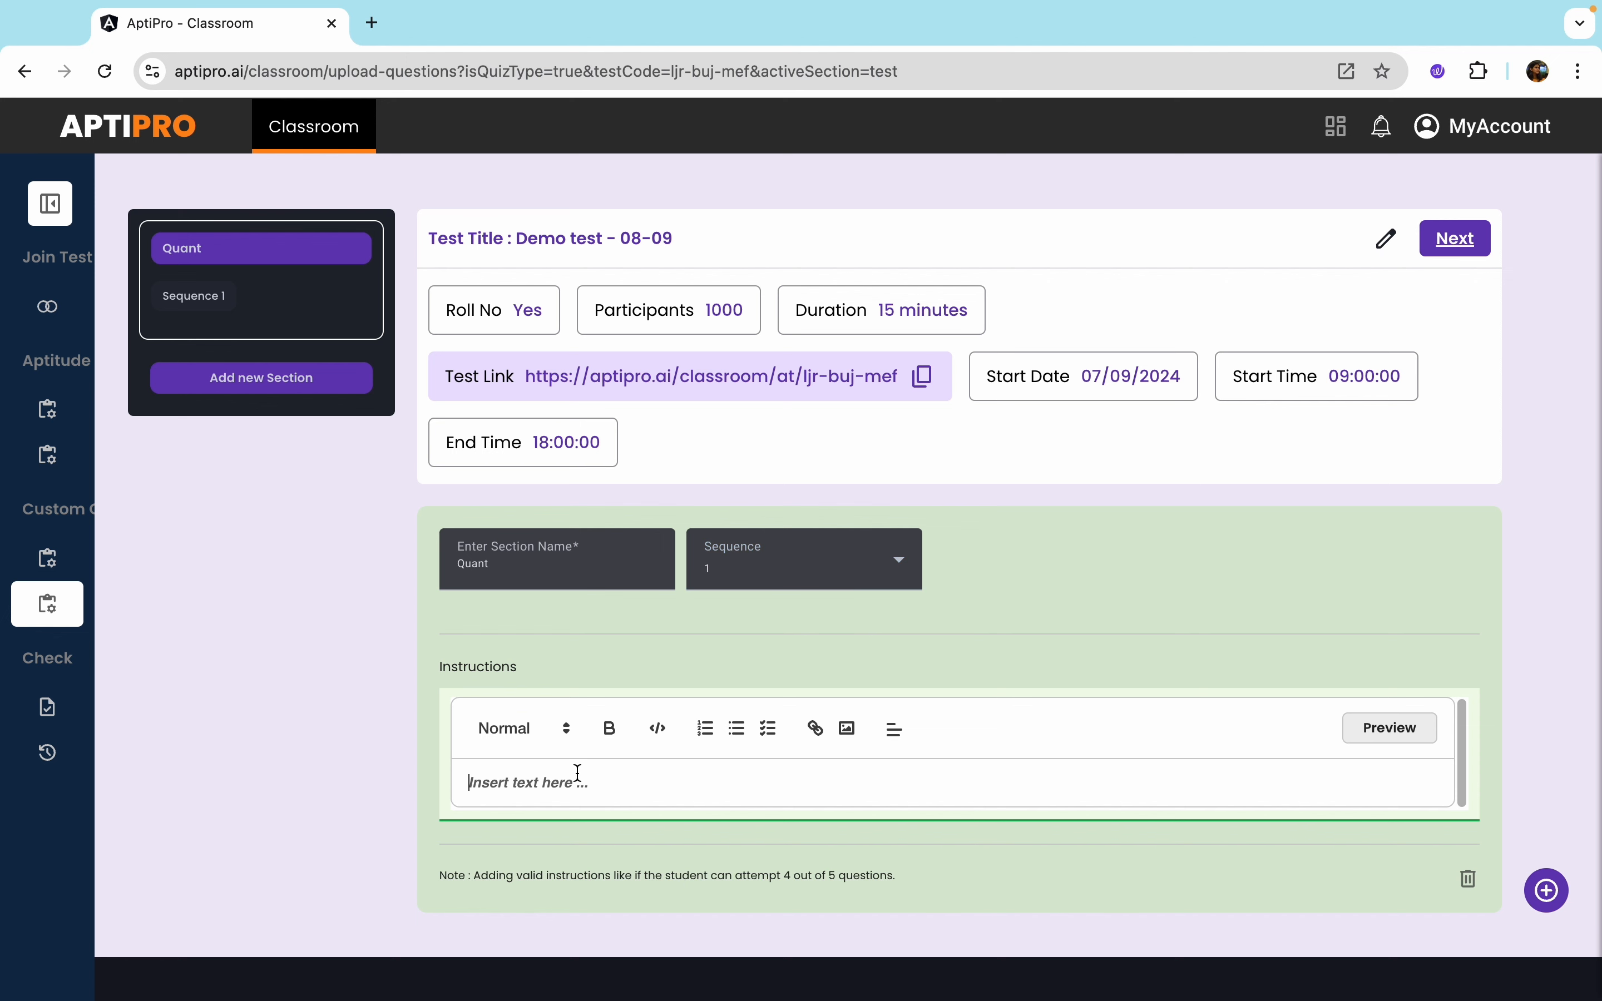
pyautogui.press('capslock')
pyautogui.write('Please read the question ')
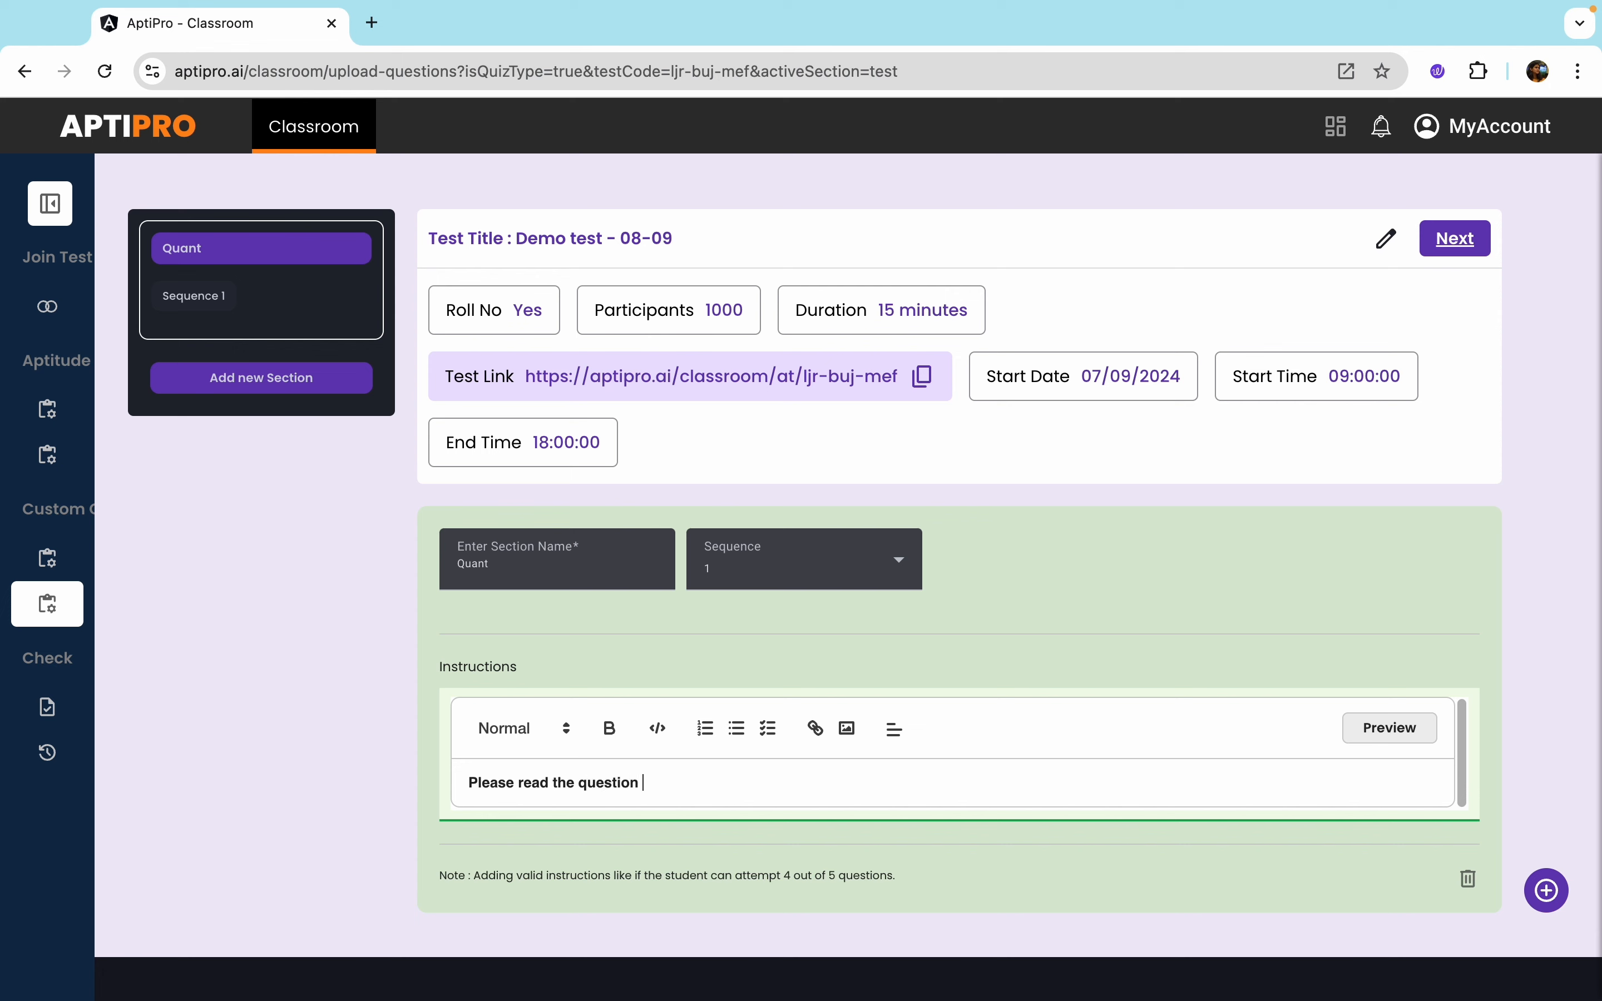
pyautogui.write('carefully before answering them')
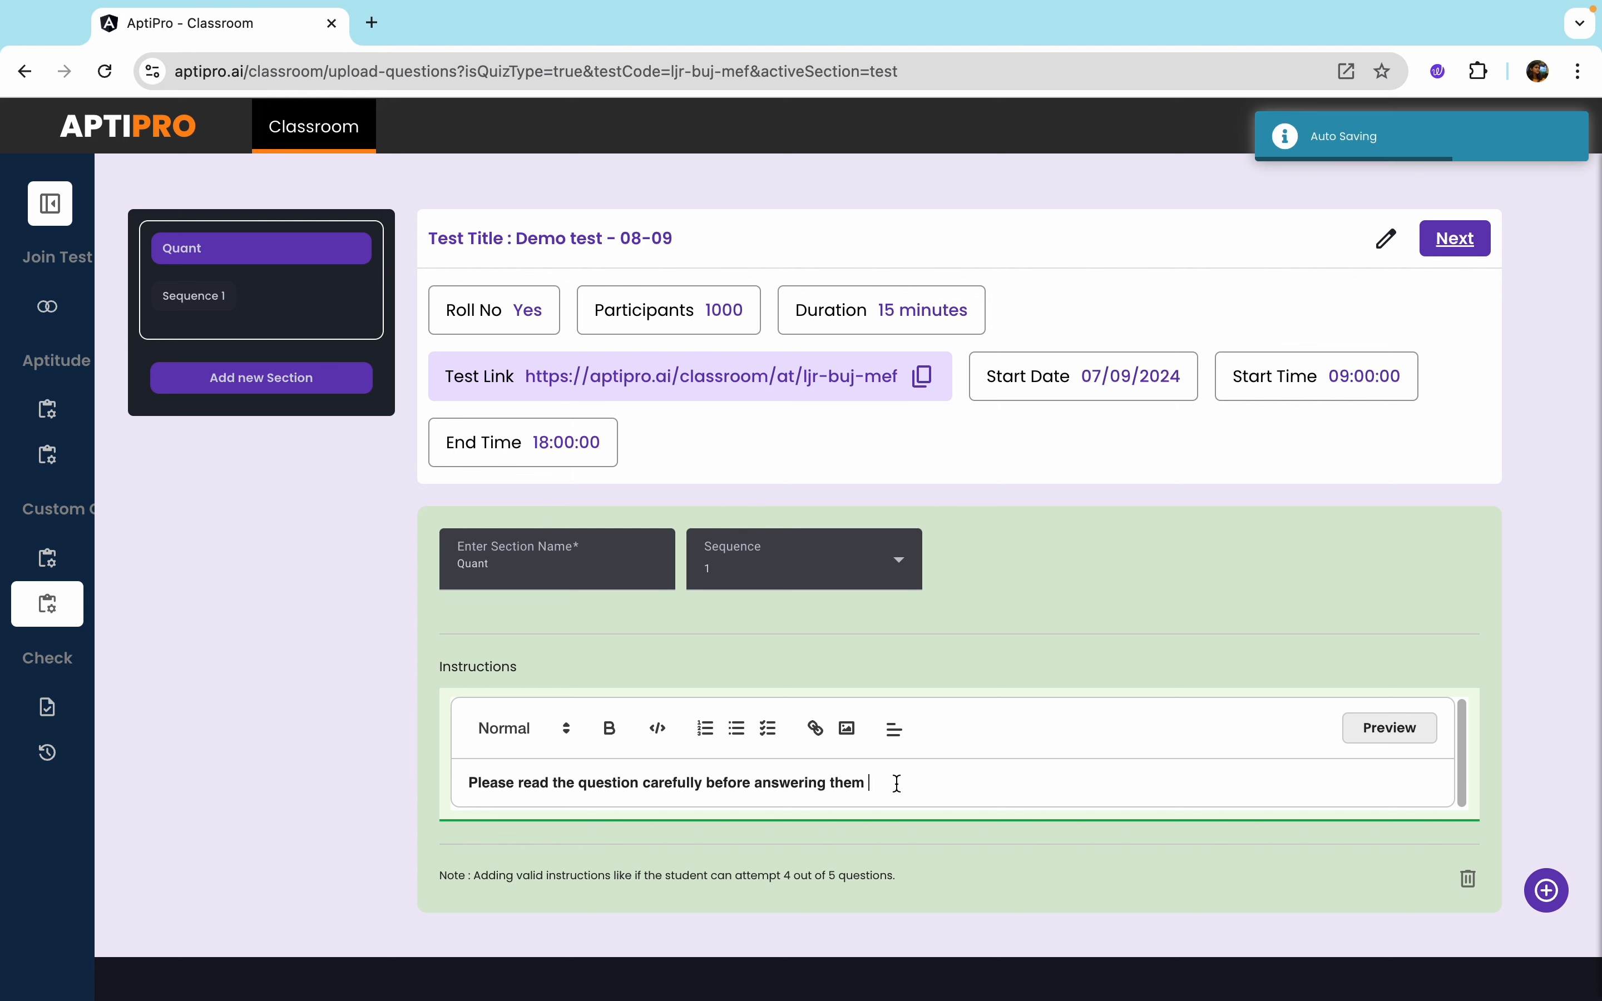
pyautogui.press('Return')
pyautogui.write('No ne')
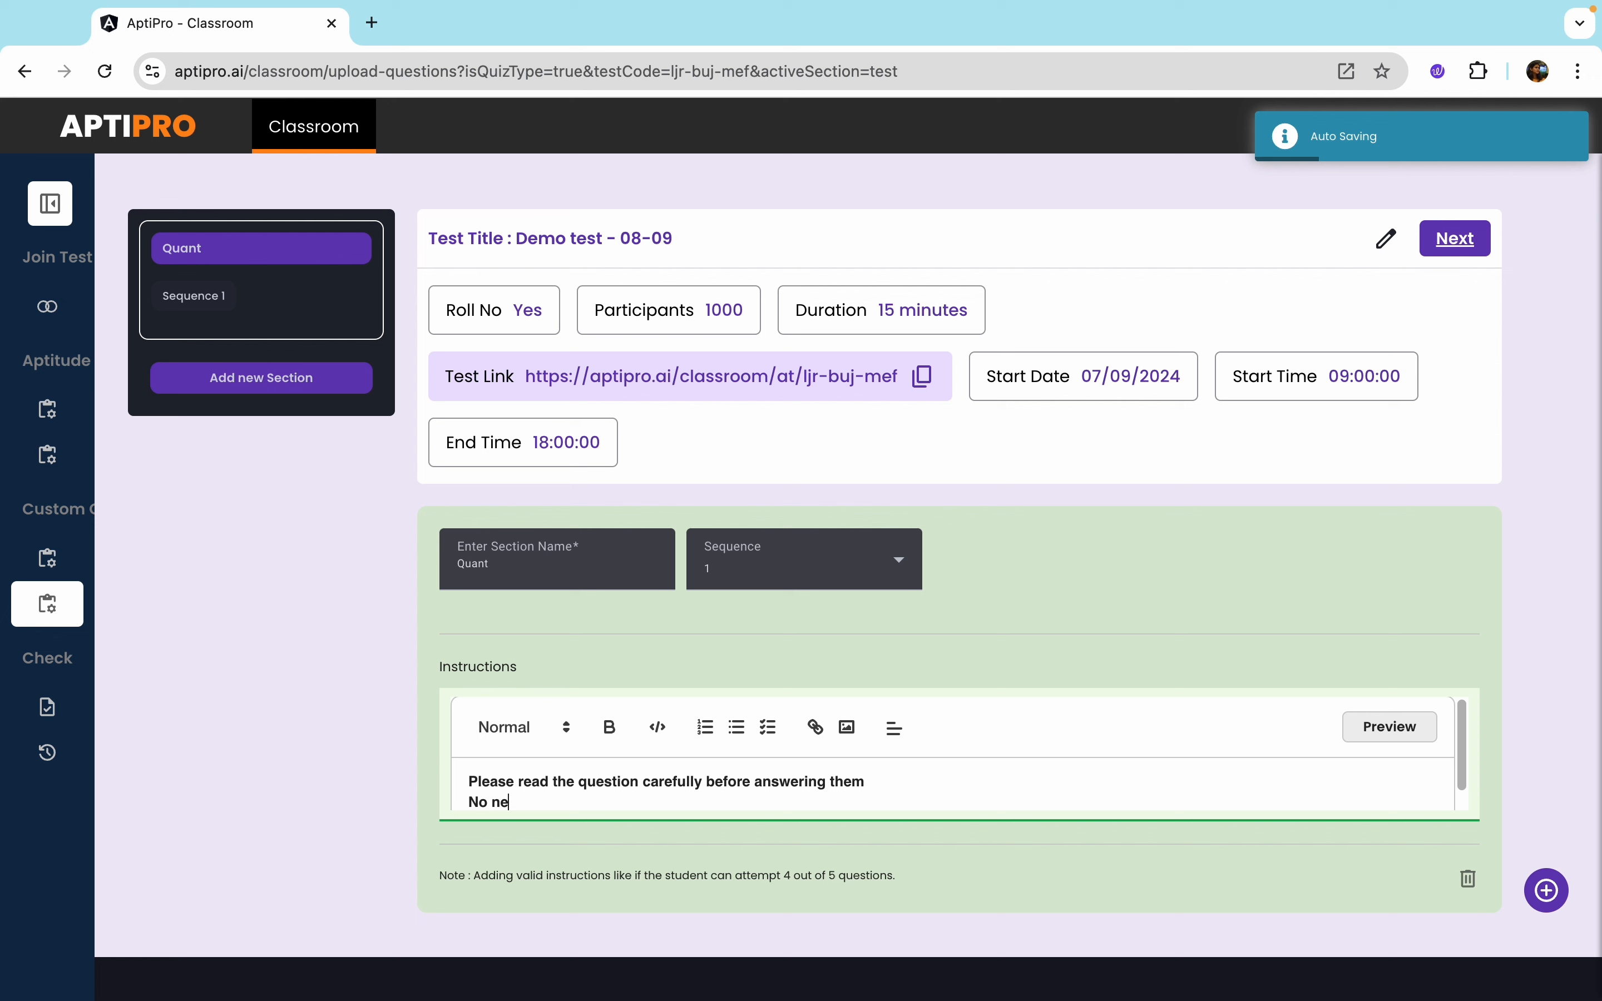
pyautogui.write('gative marking')
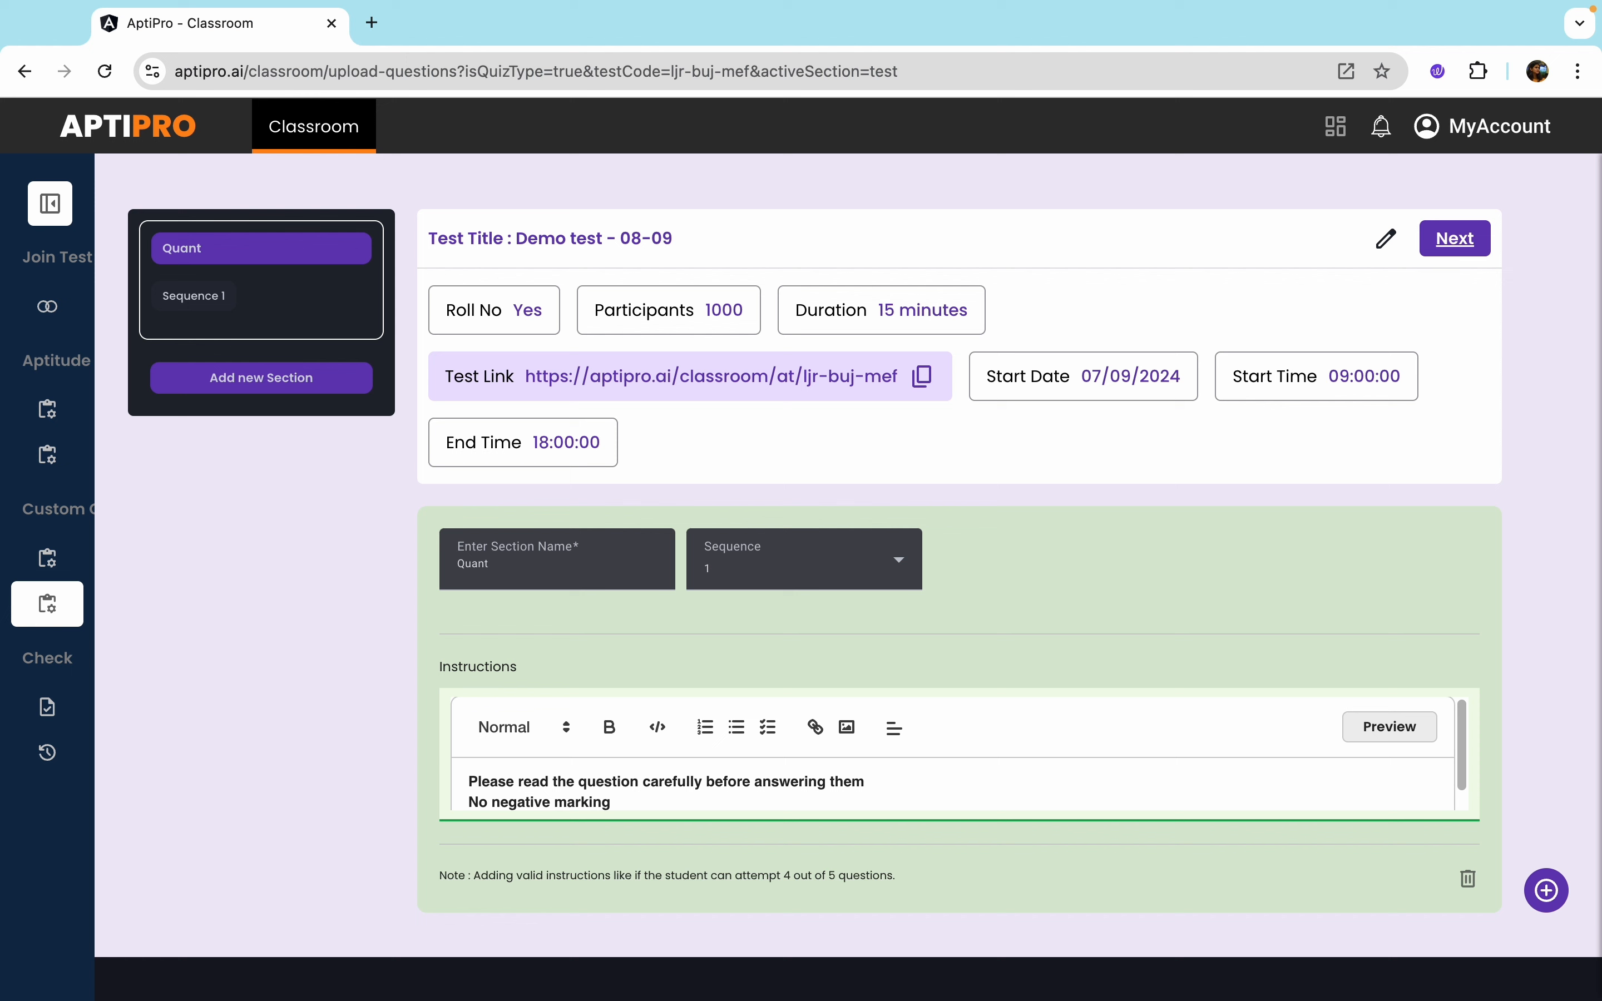
pyautogui.write(' for any question')
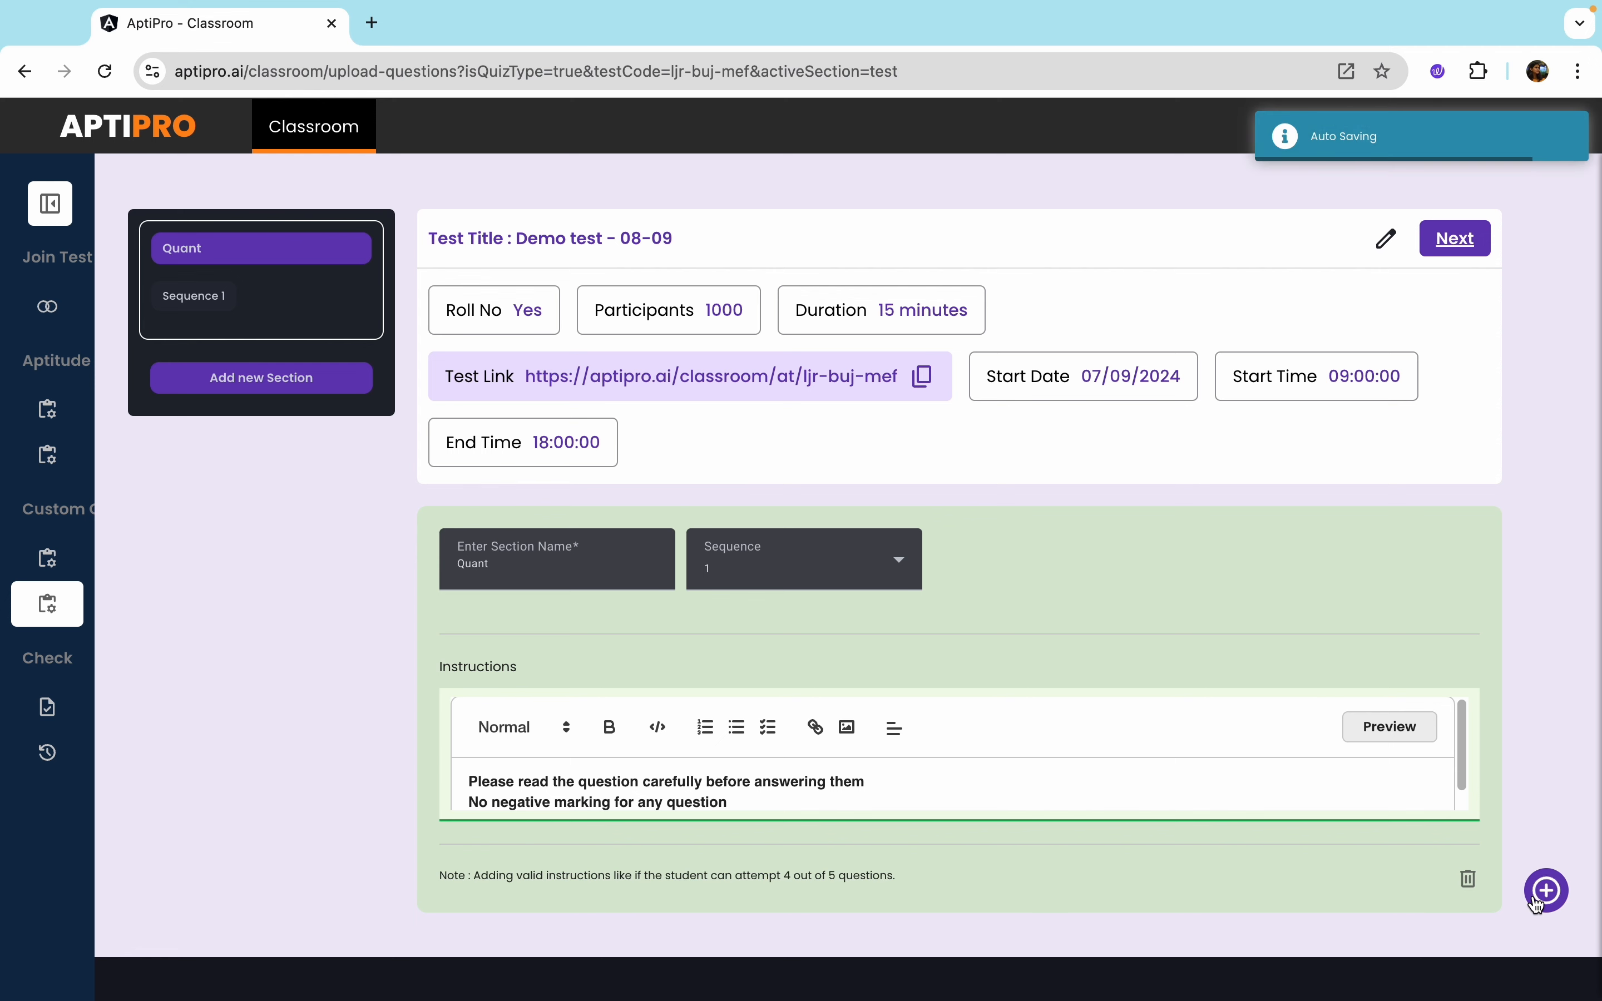
# Add a written question of type Single correct option to the Quant section with the text "what is 2+2?"
pyautogui.click(1535, 896)
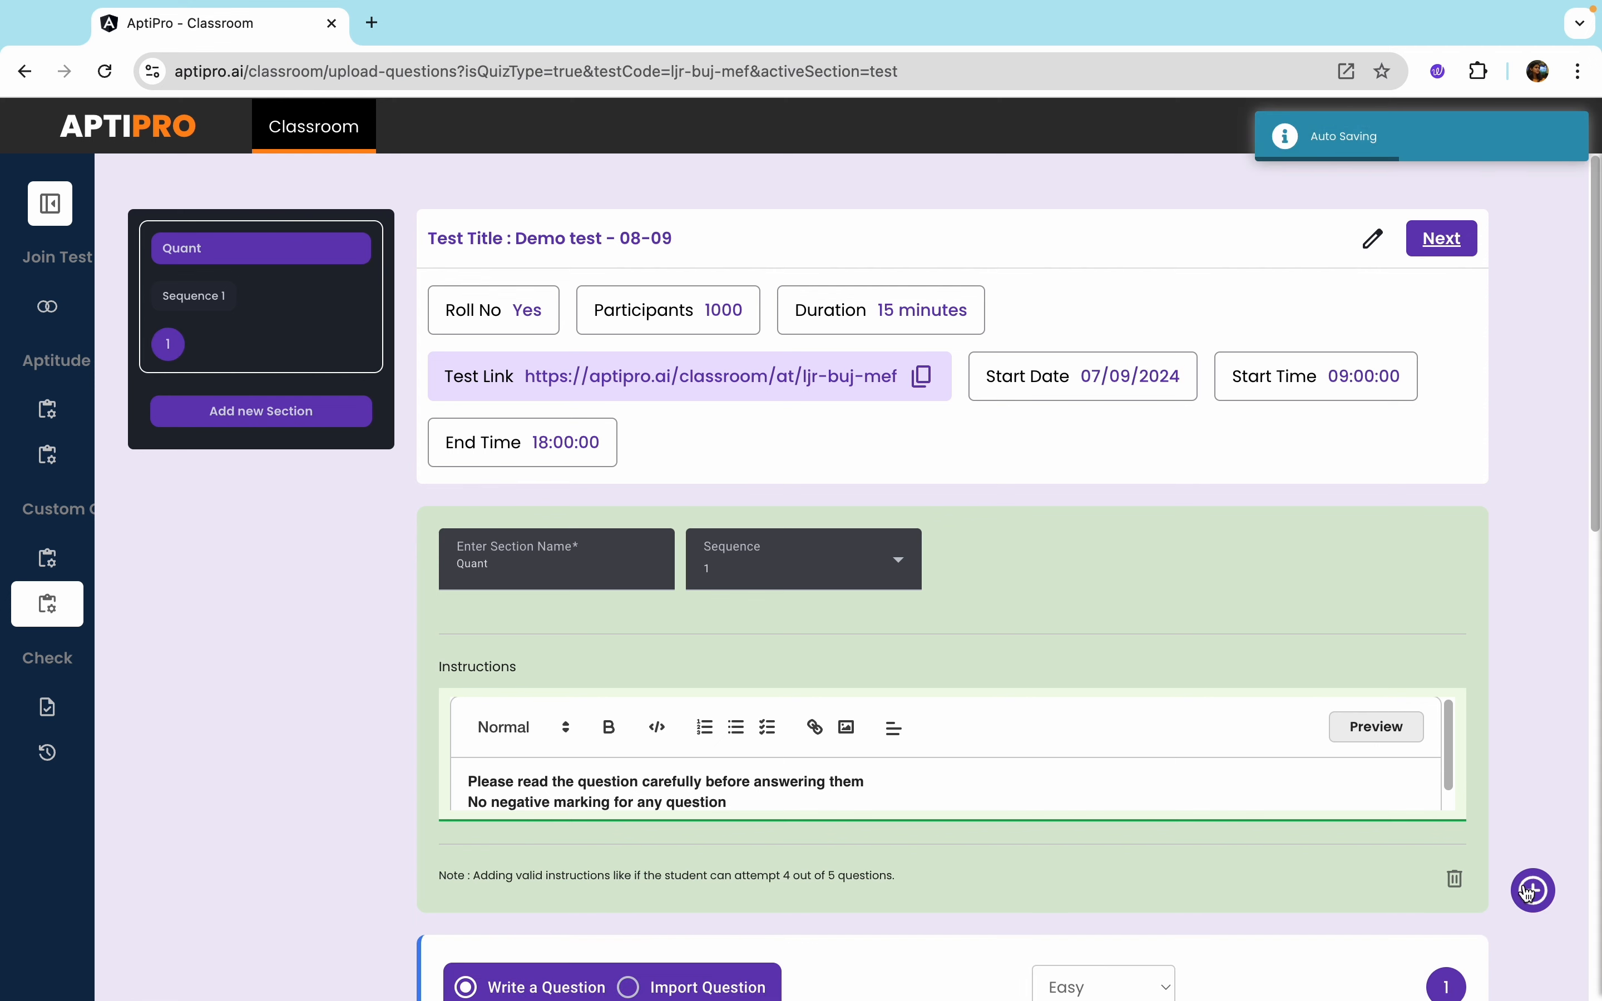
pyautogui.scroll(-10, 1121, 686)
pyautogui.scroll(4, 1120, 686)
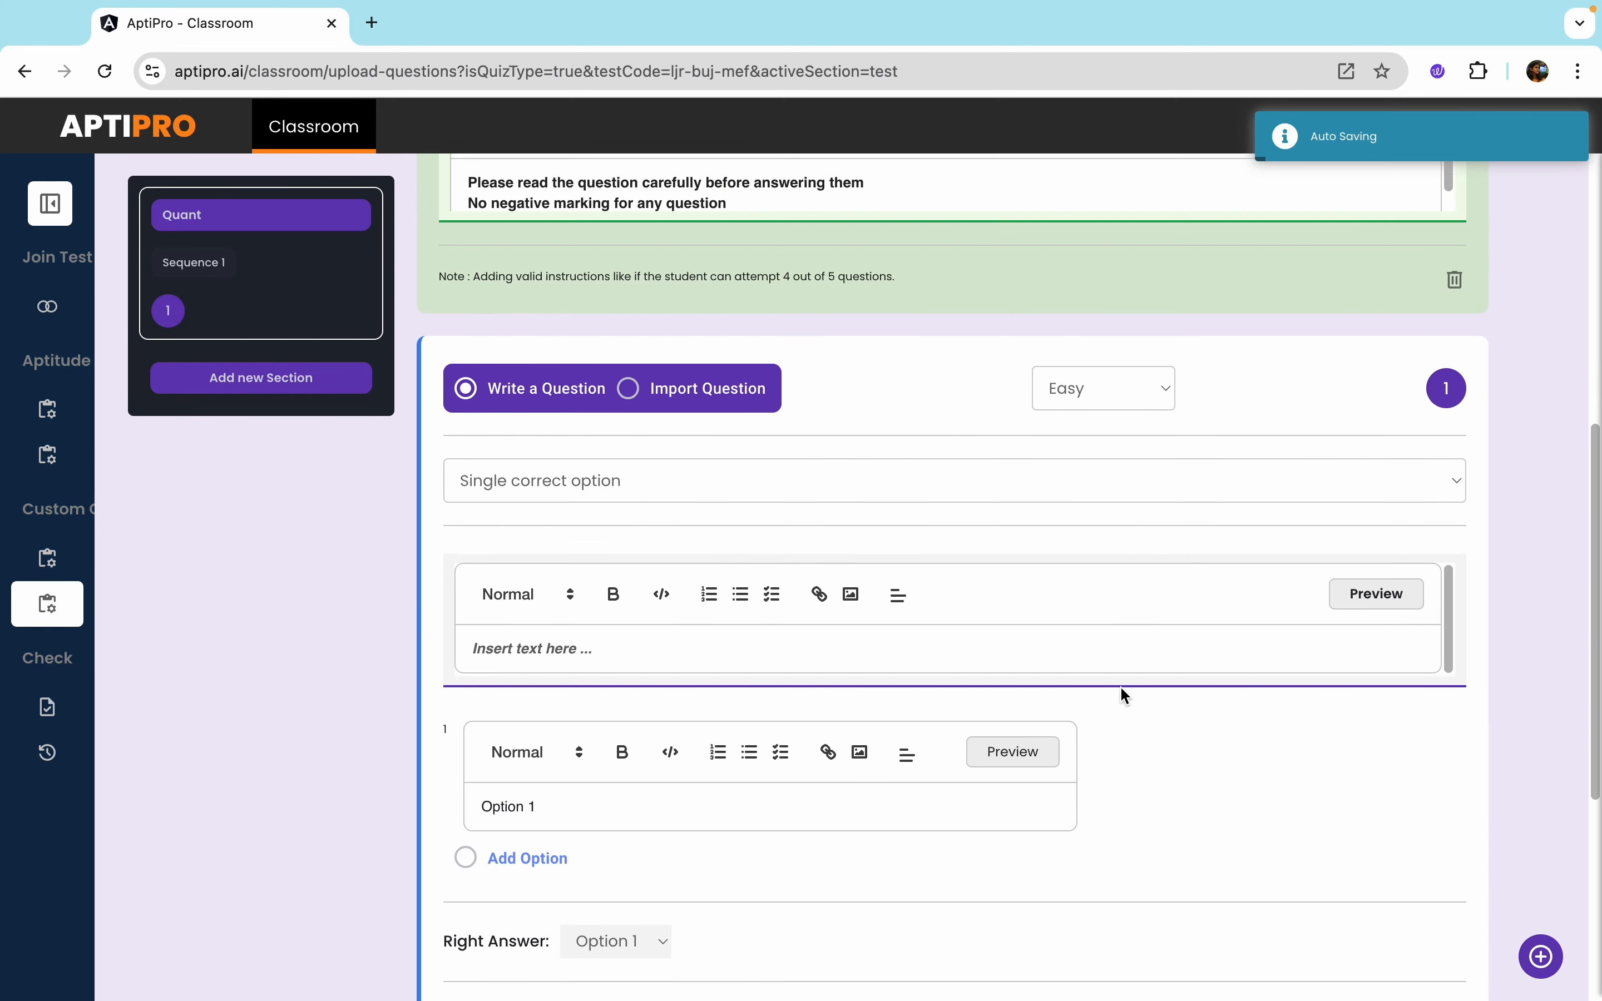
pyautogui.scroll(1, 1121, 686)
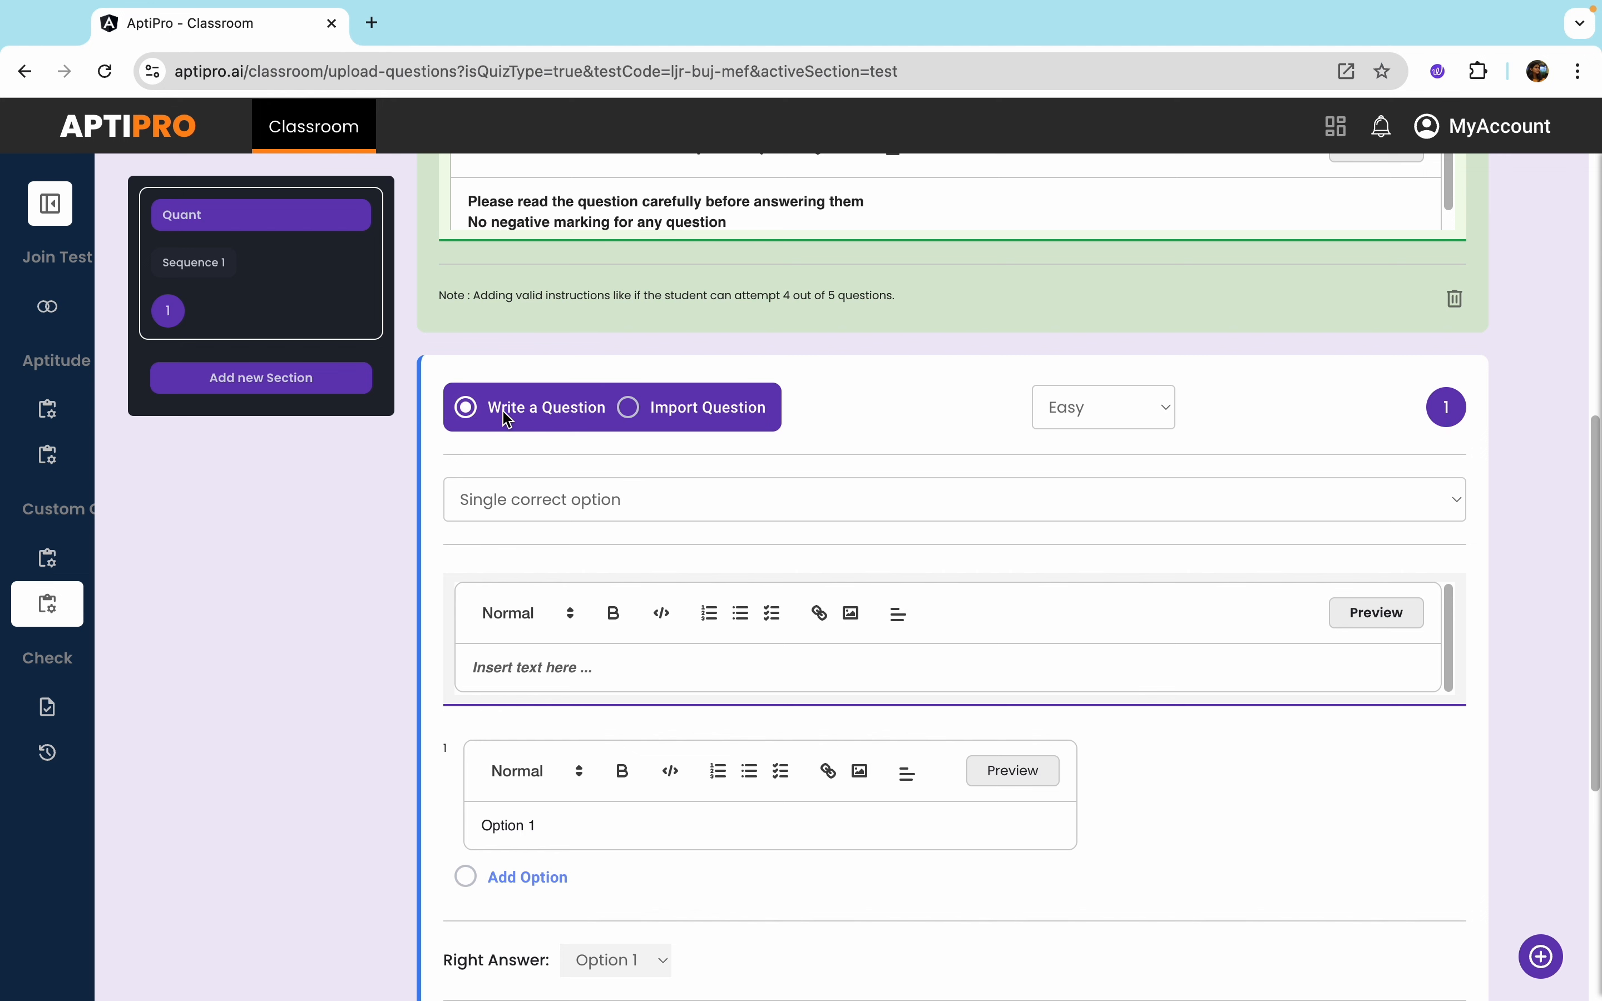
pyautogui.click(527, 505)
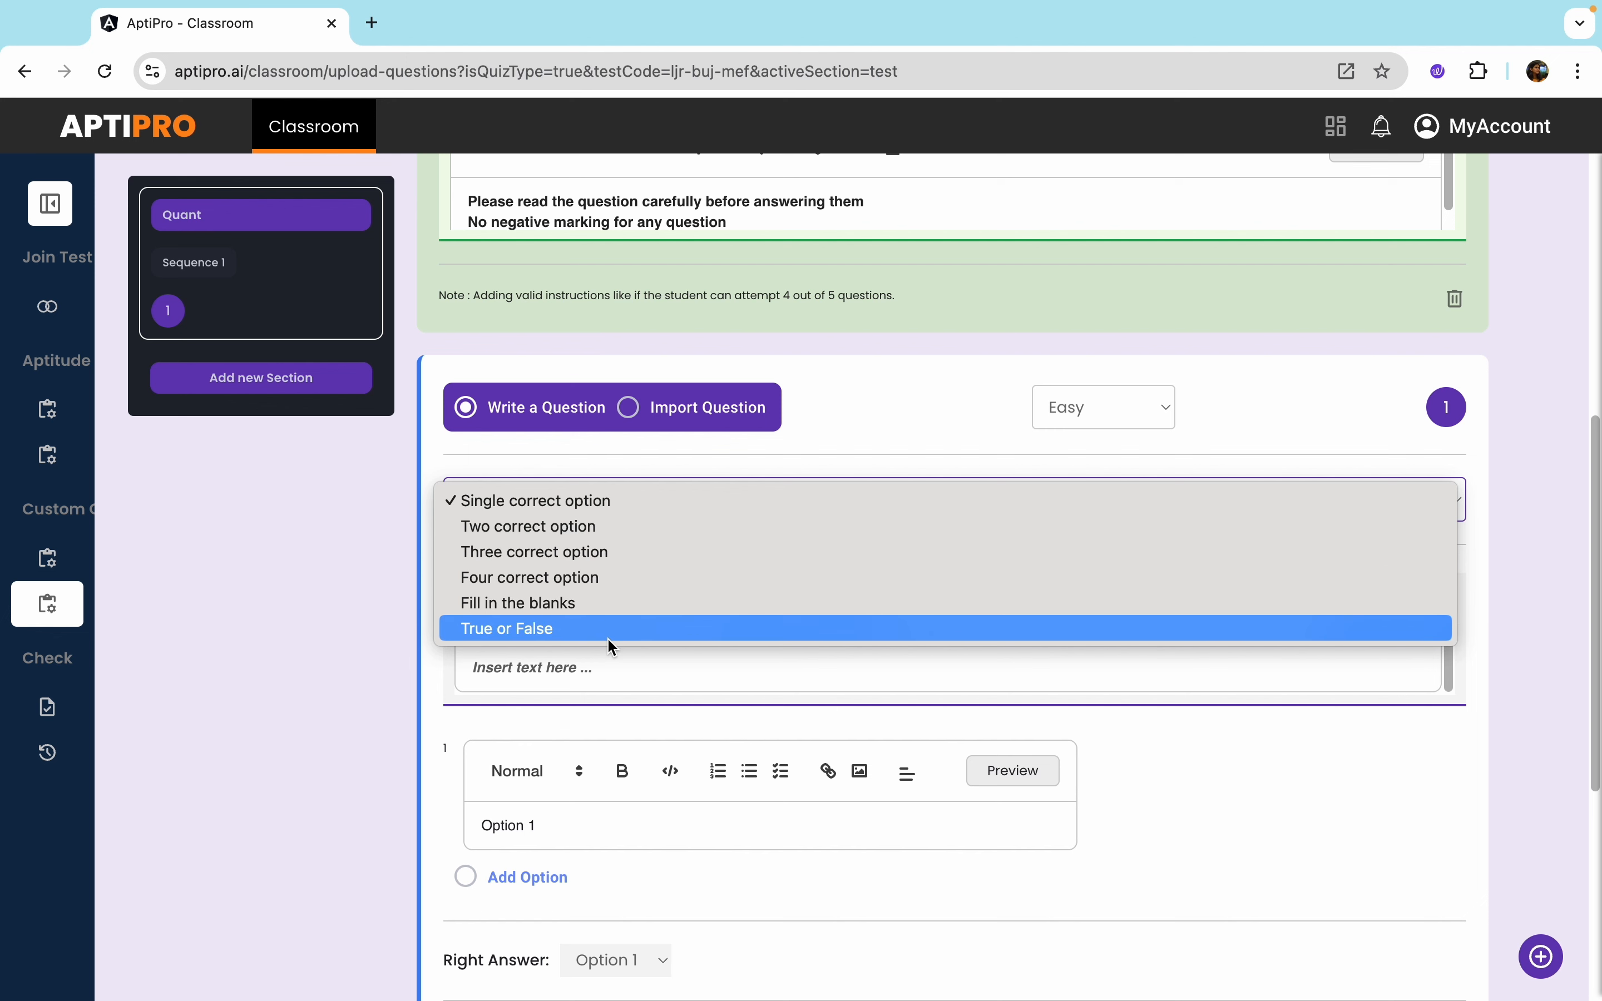
pyautogui.click(501, 502)
pyautogui.click(558, 673)
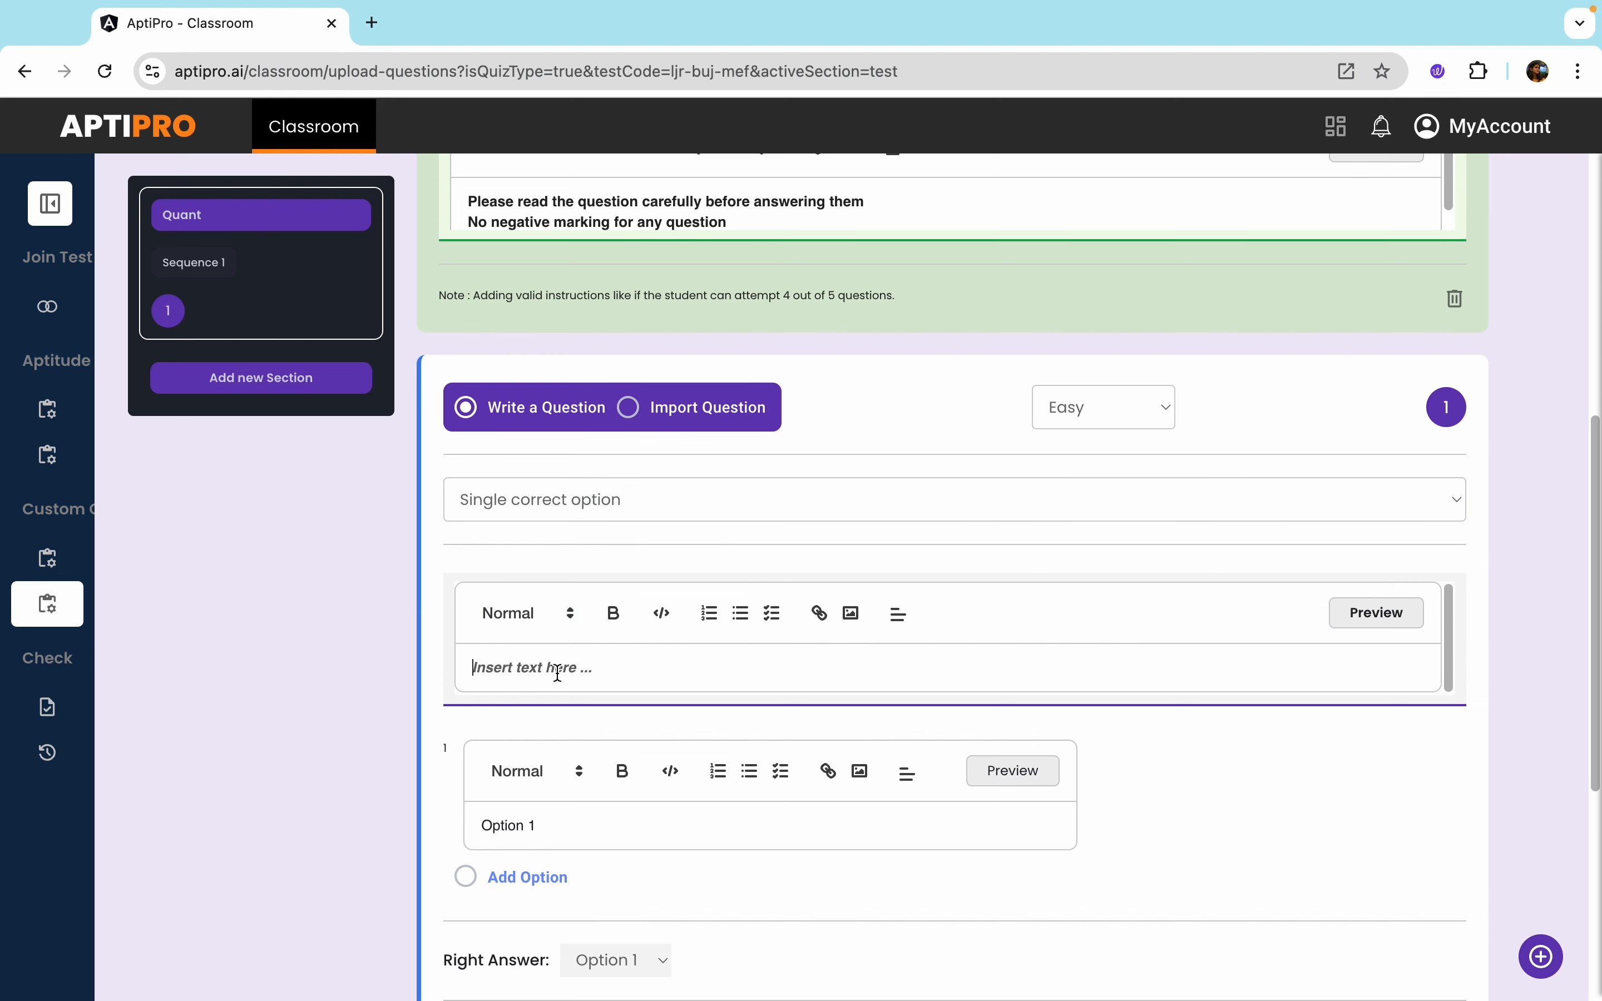
pyautogui.write('what is 2+2?')
# Replace the first answer option's placeholder text with "1" and add a second, empty option
pyautogui.scroll(-4, 737, 740)
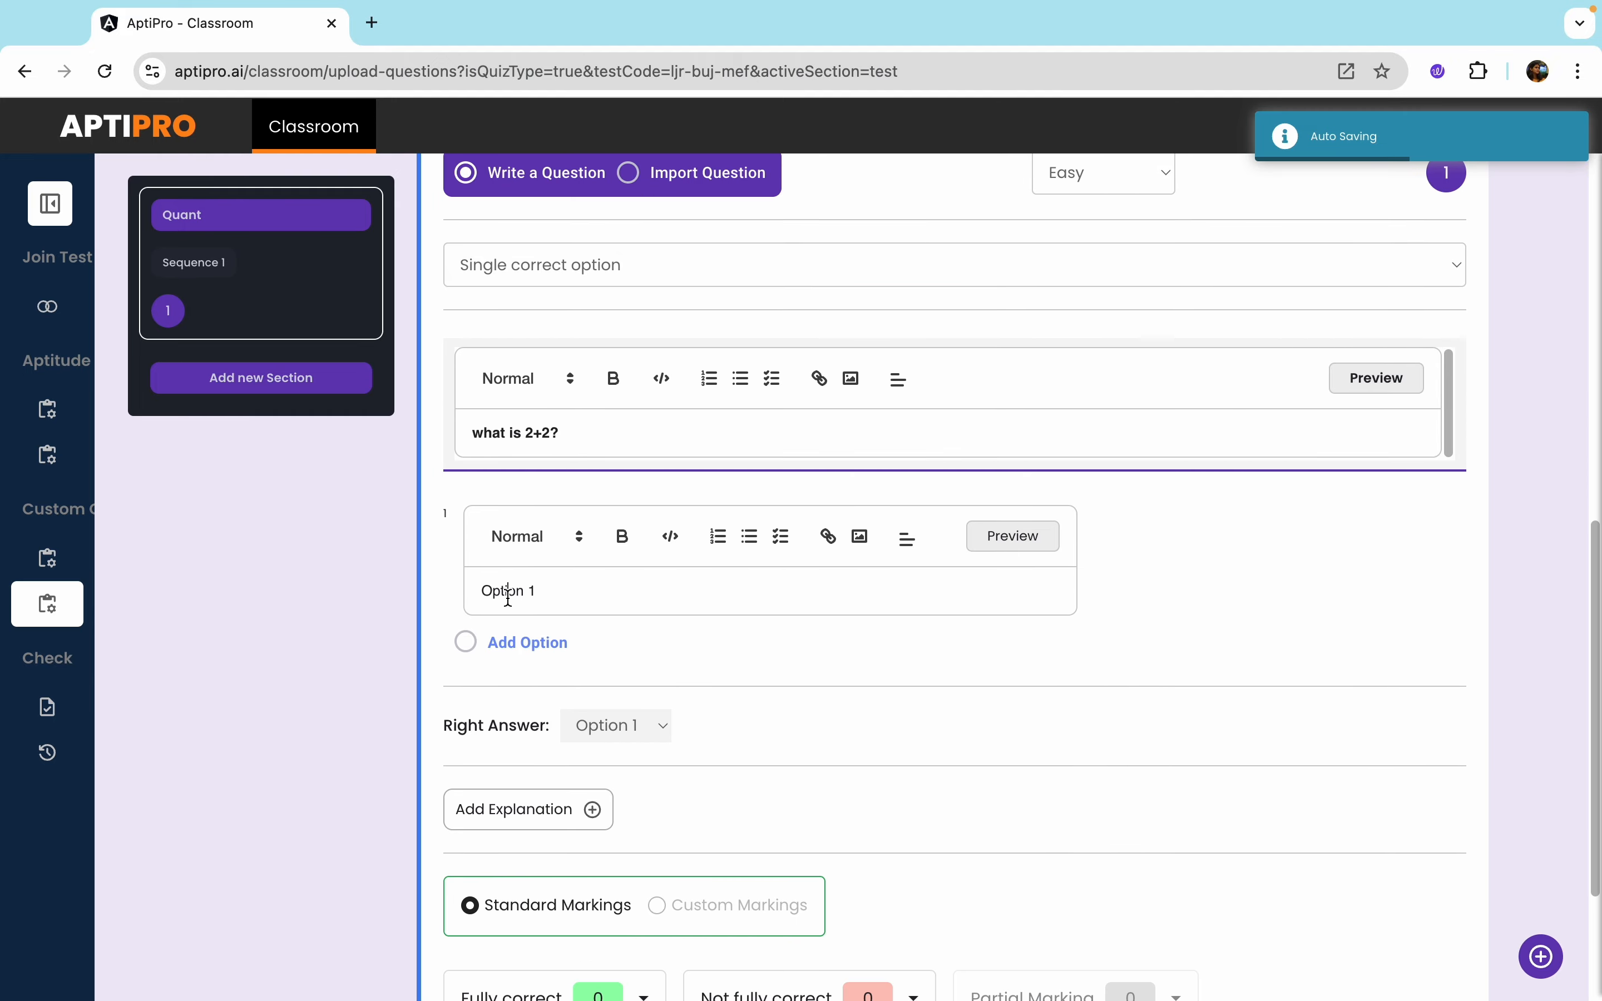
pyautogui.click(508, 590)
pyautogui.press('BackSpace')
pyautogui.moveTo(568, 596); pyautogui.dragTo(436, 596)
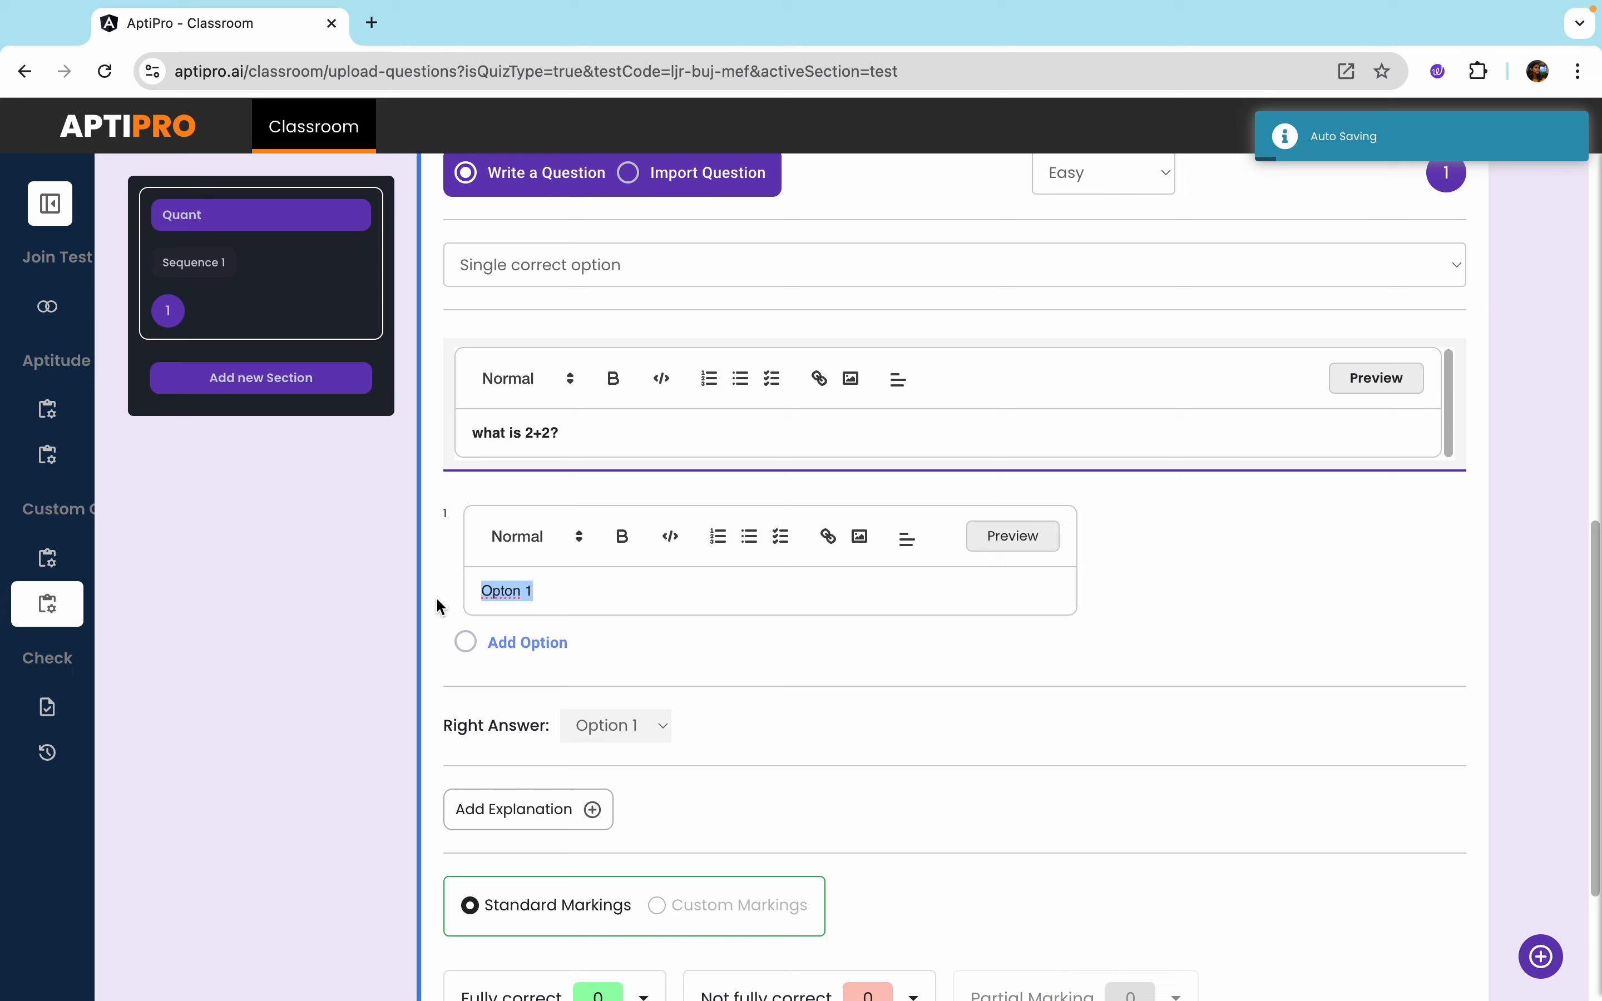
pyautogui.press('BackSpace')
pyautogui.write('1')
pyautogui.click(519, 646)
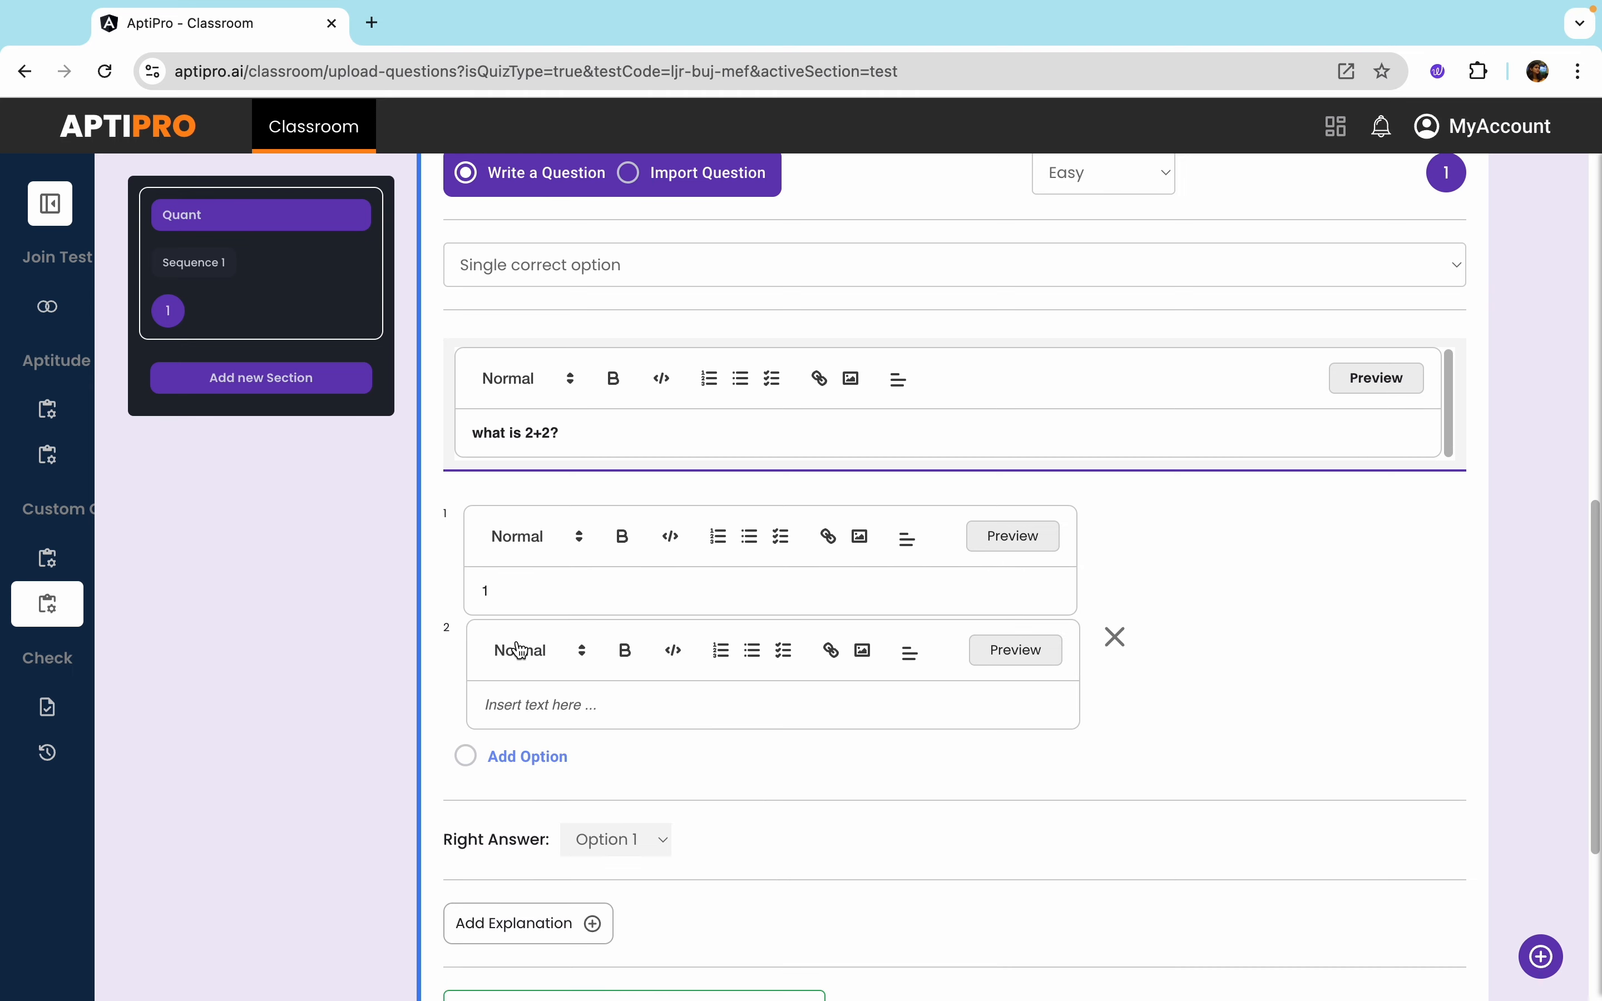
# Enter "2" as the first question's second answer option and add two more options with "3" and "4"
pyautogui.write('2')
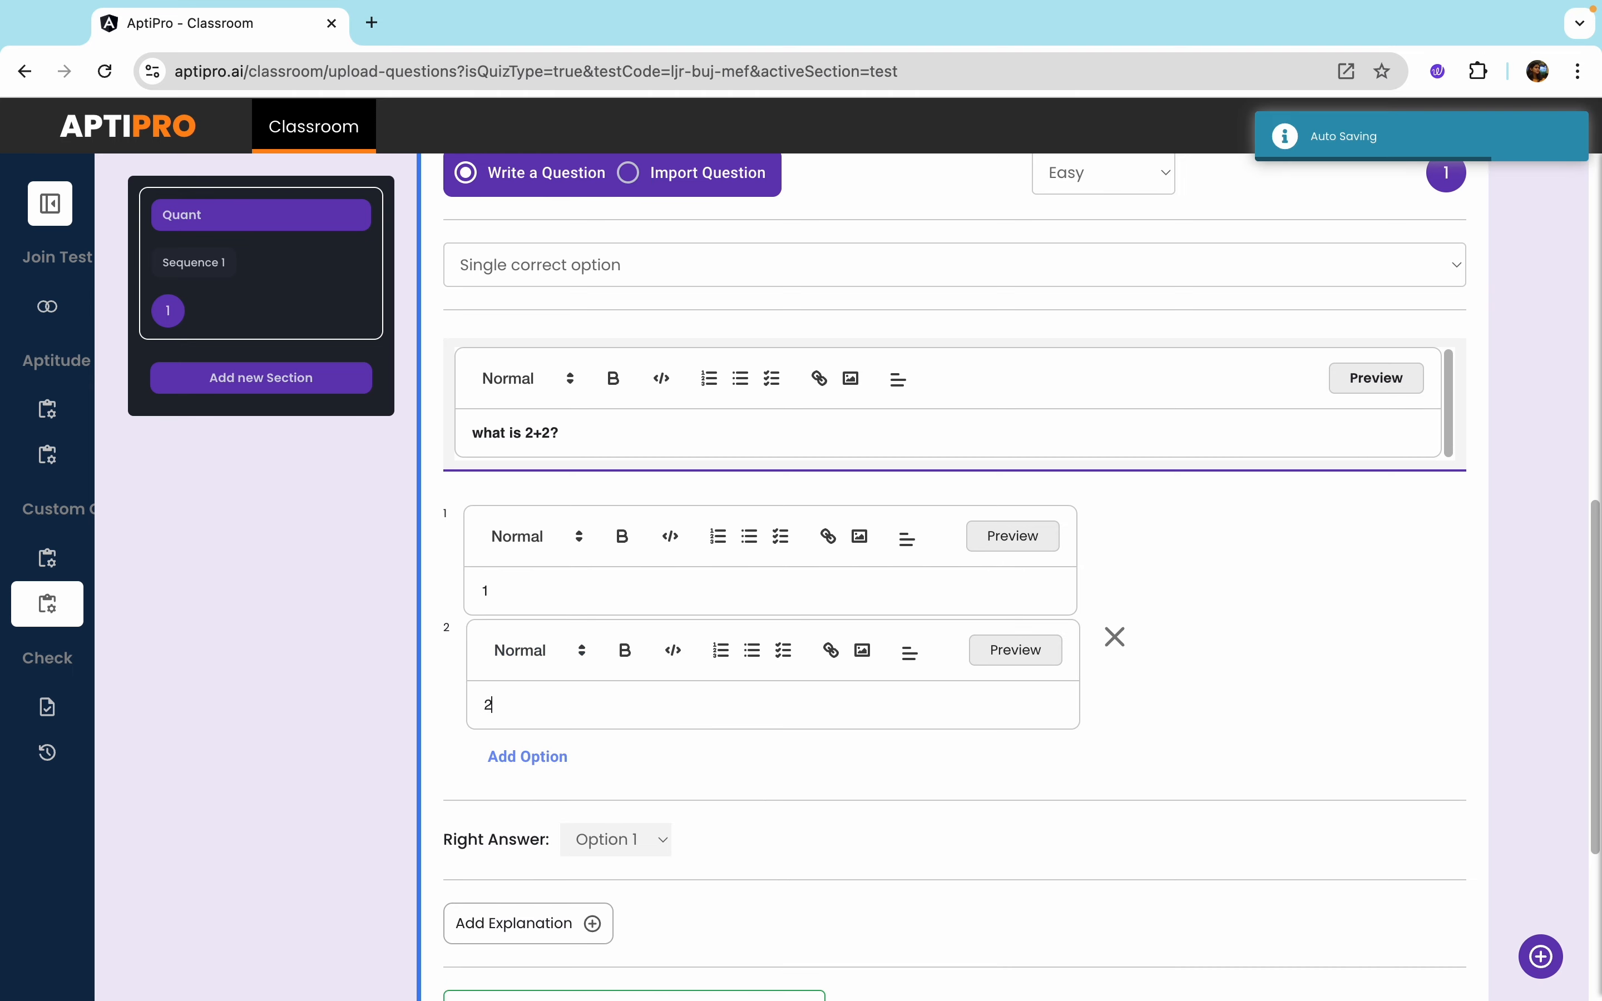
pyautogui.click(534, 762)
pyautogui.write('3')
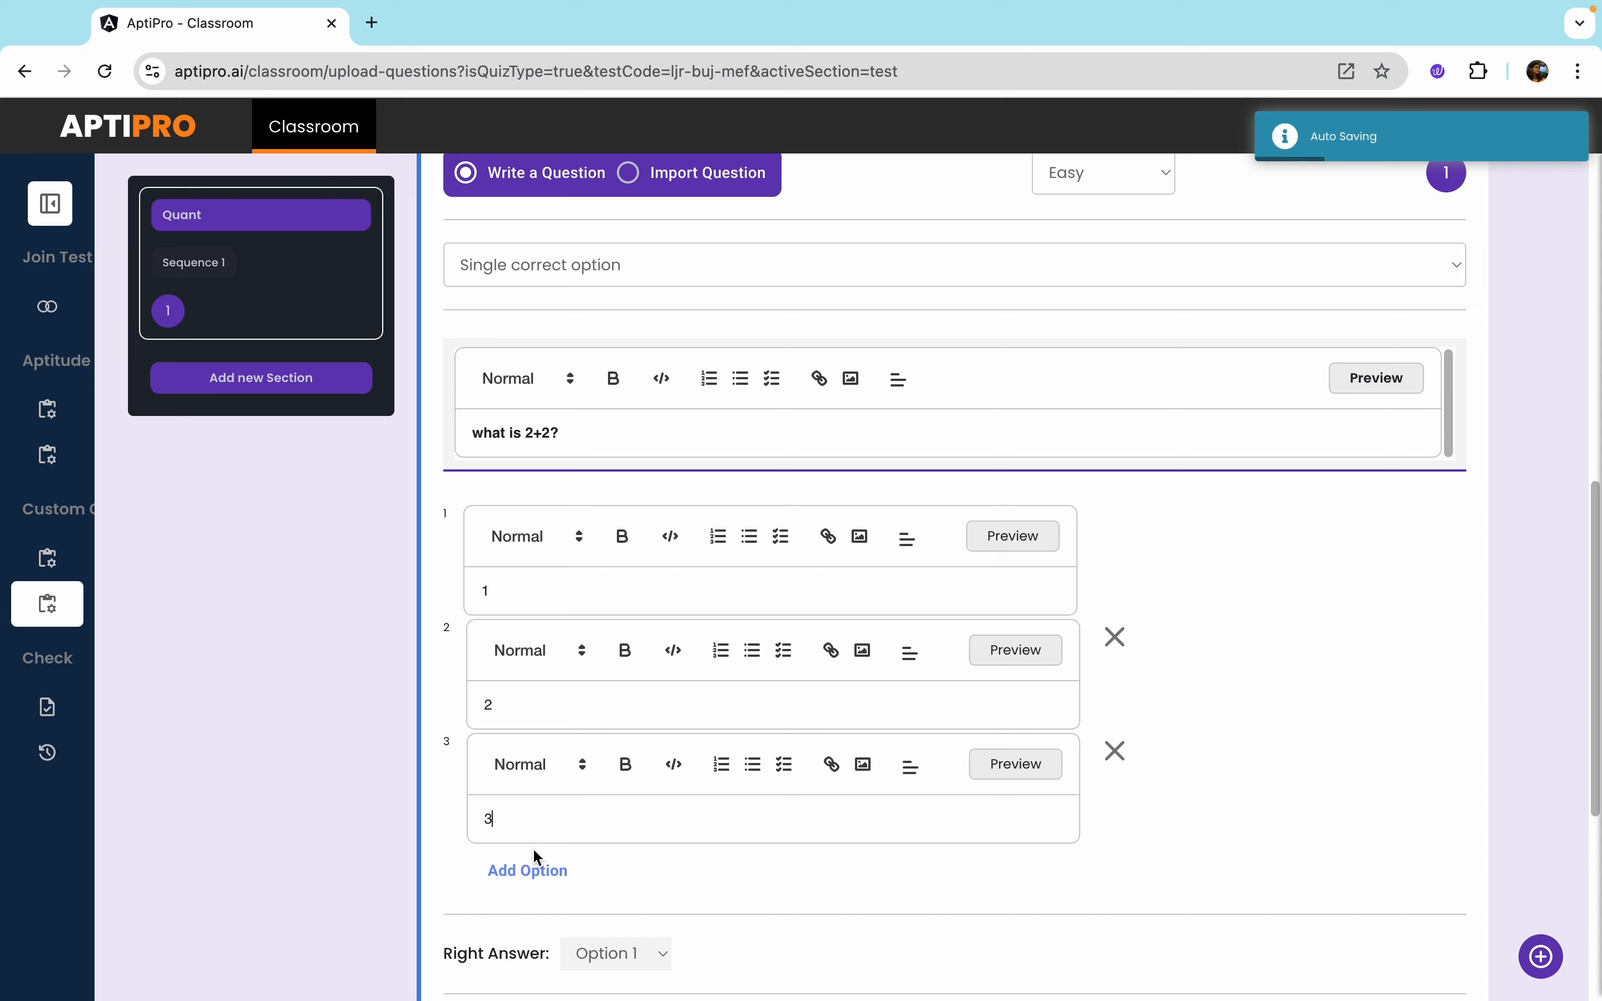
pyautogui.click(534, 870)
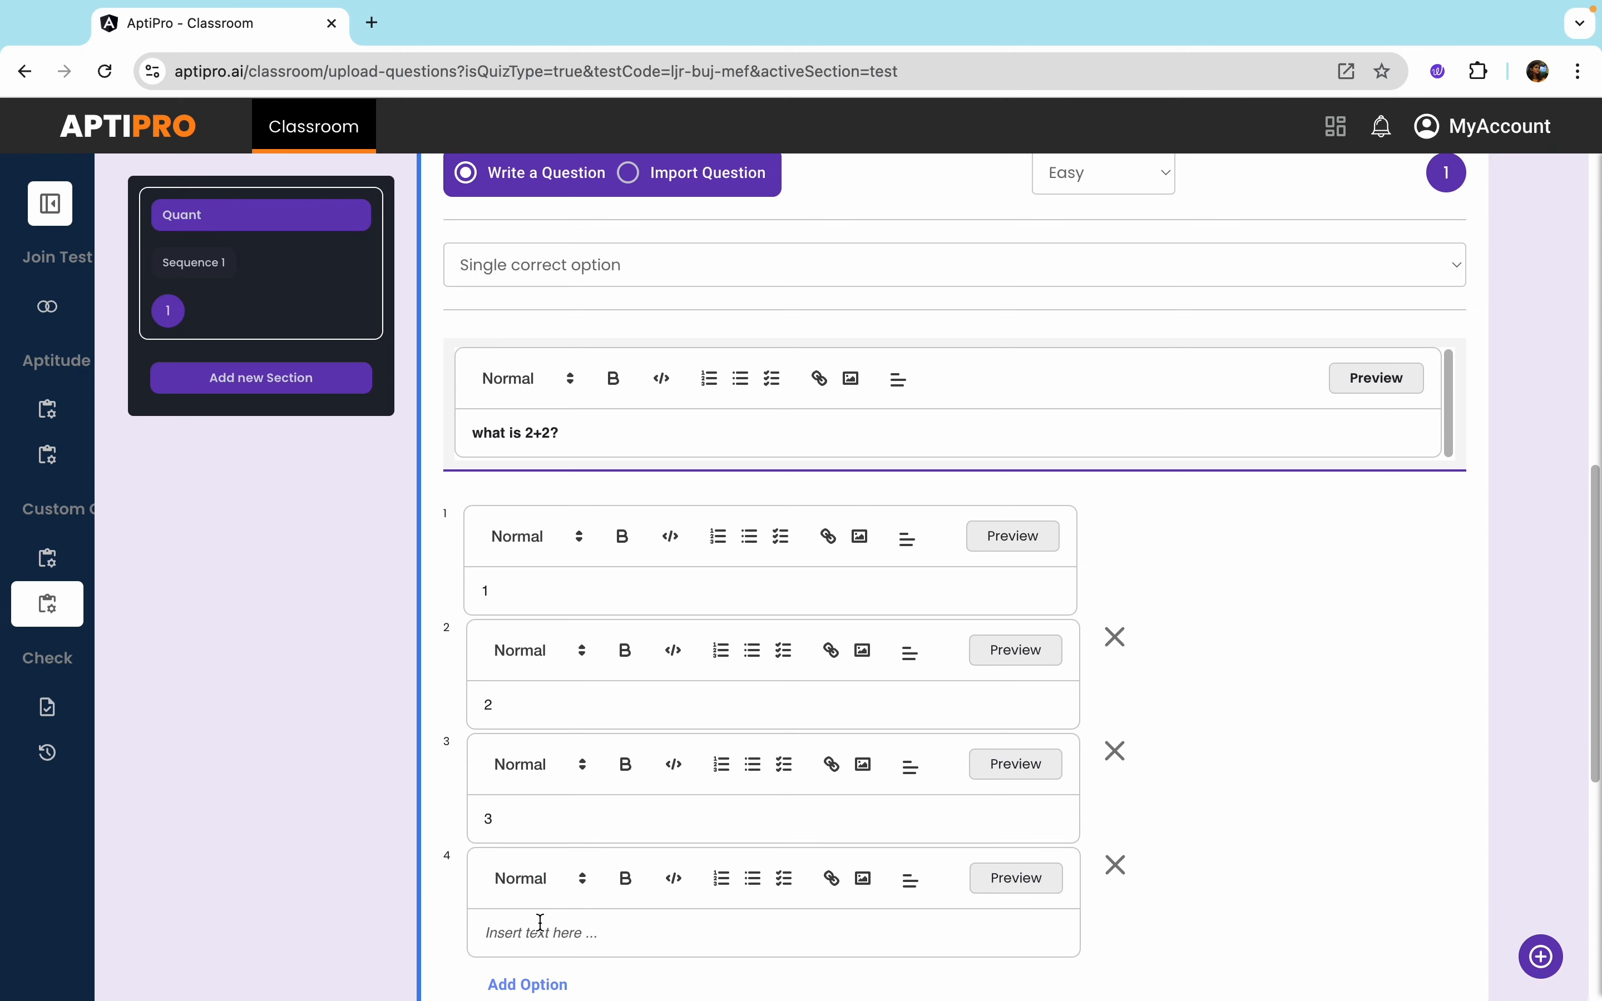
pyautogui.write('4')
# Set the right answer of the first question to Option 4
pyautogui.scroll(-3, 602, 760)
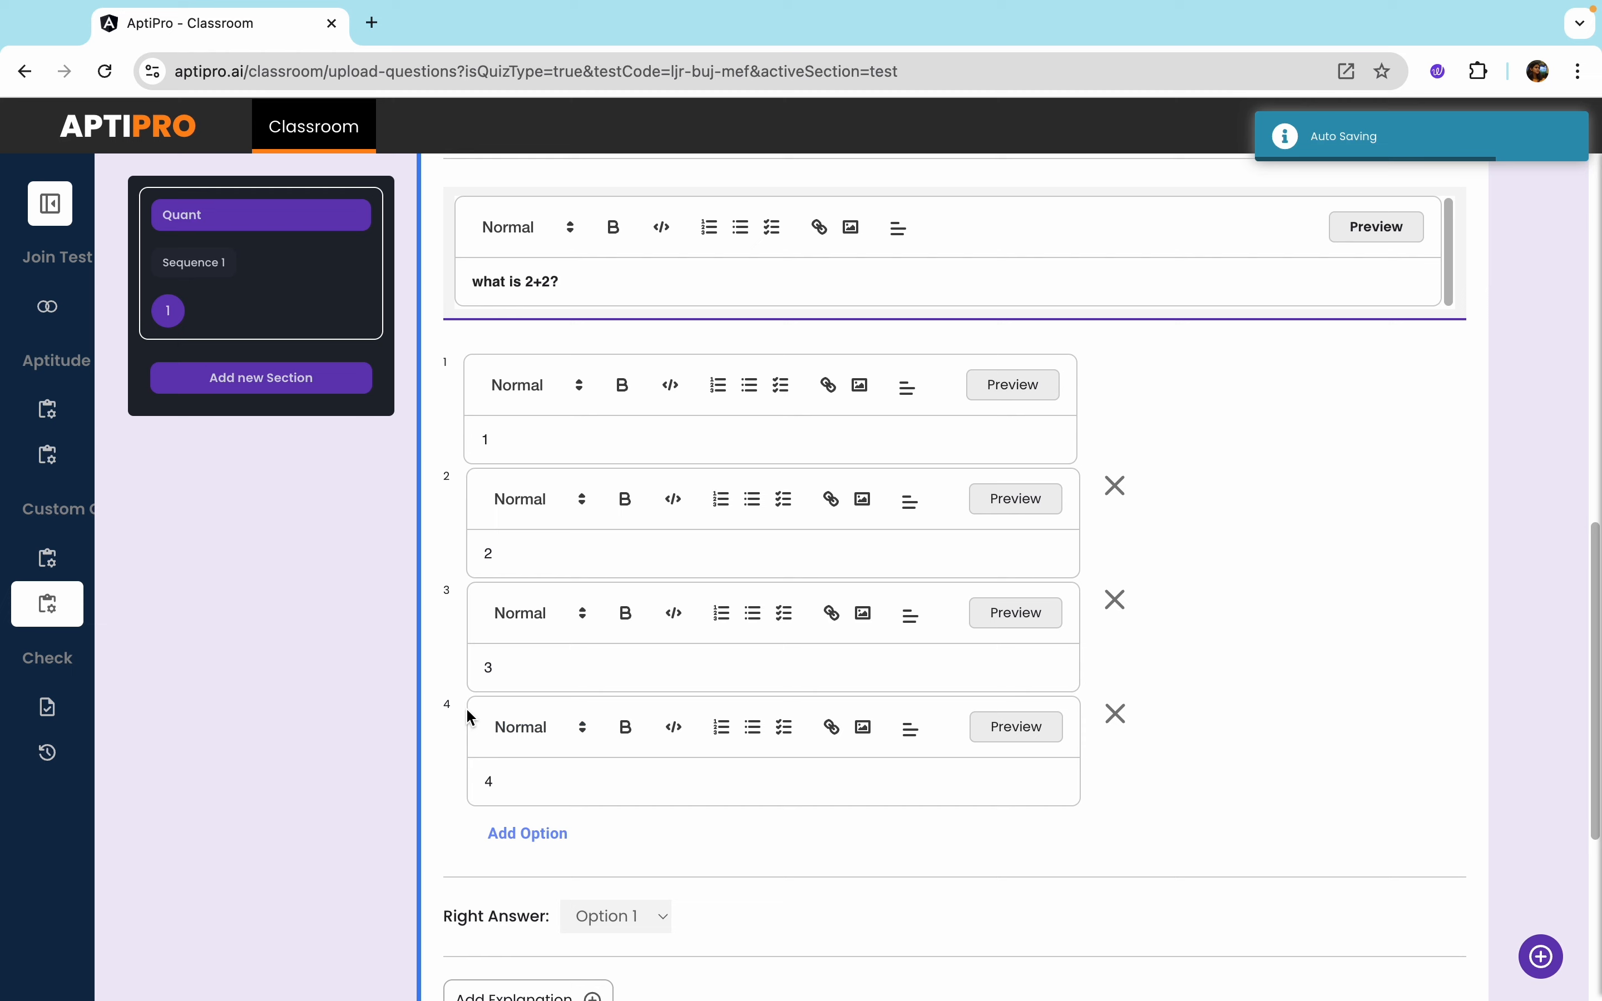
pyautogui.scroll(-2, 579, 855)
pyautogui.click(600, 840)
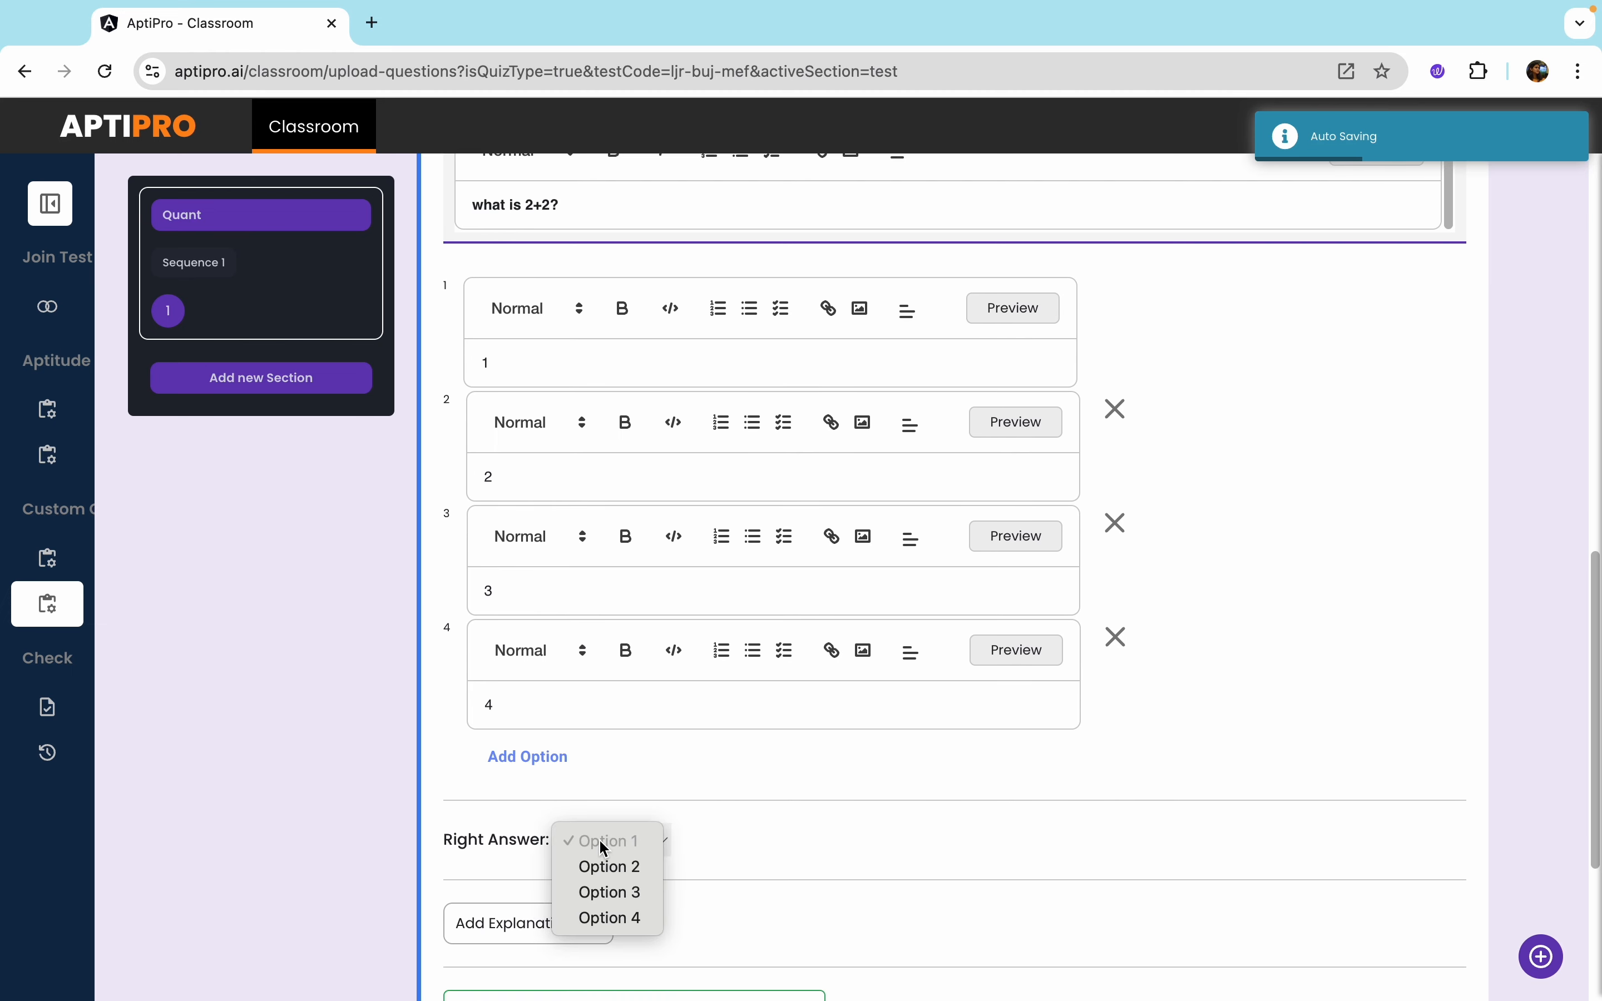
pyautogui.click(624, 921)
# Add an empty explanation field to the first question and check the marks available for a fully correct answer
pyautogui.scroll(-3, 751, 785)
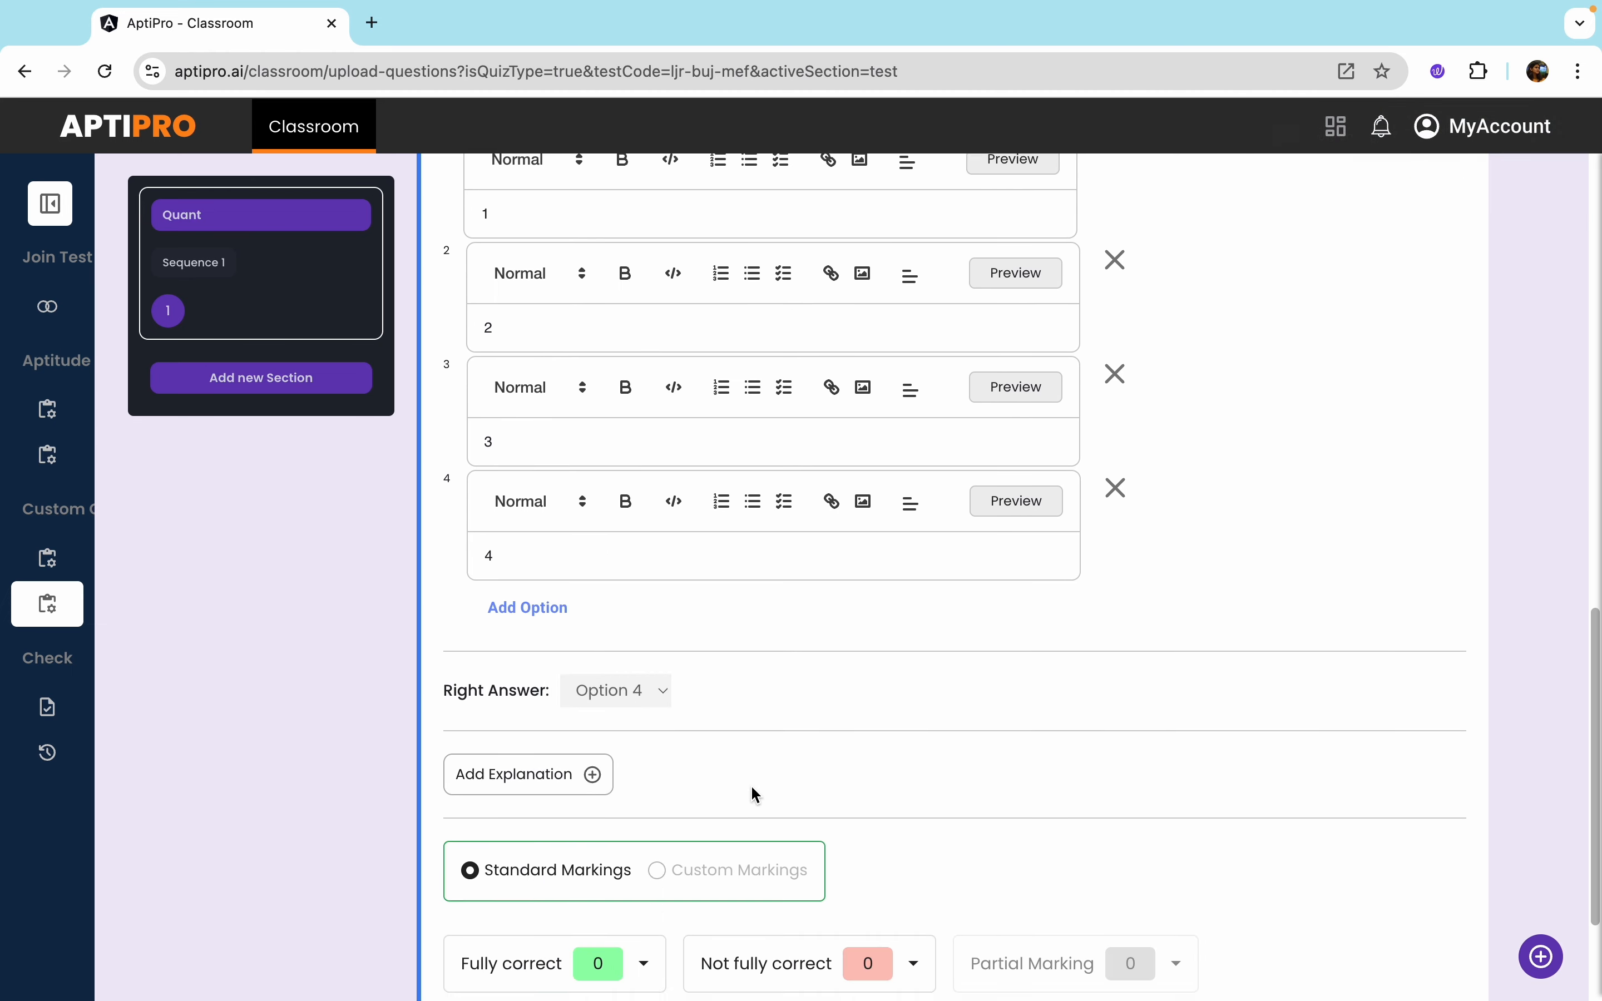
pyautogui.scroll(-1, 746, 788)
pyautogui.click(538, 768)
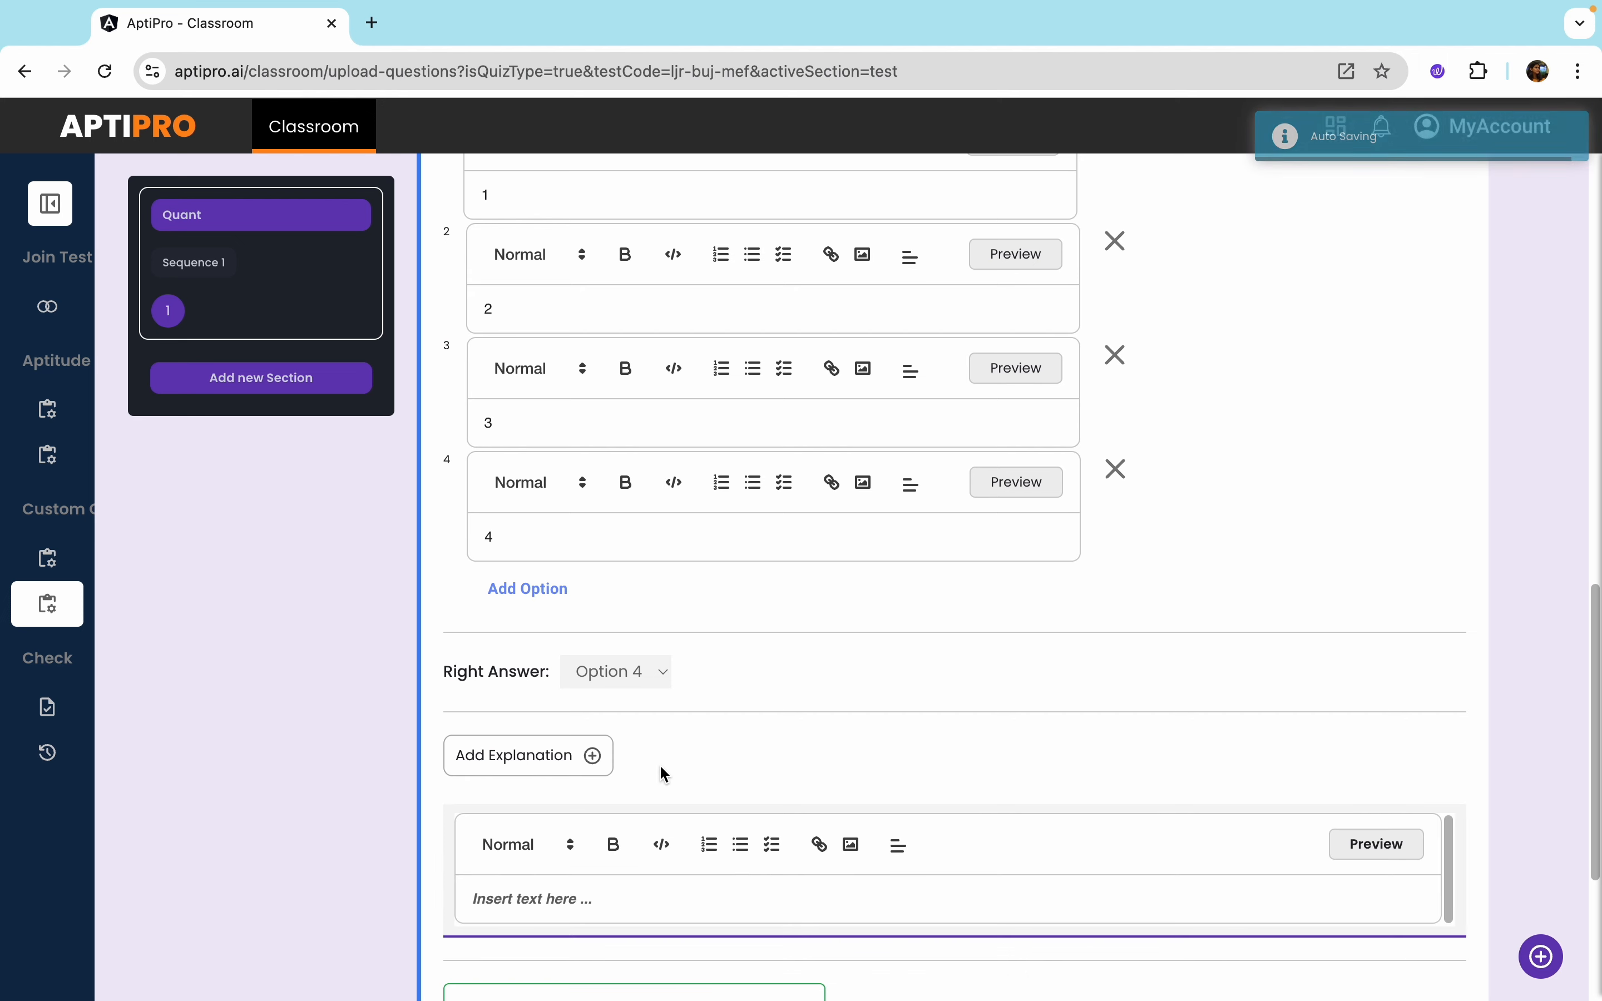
pyautogui.scroll(-4, 659, 764)
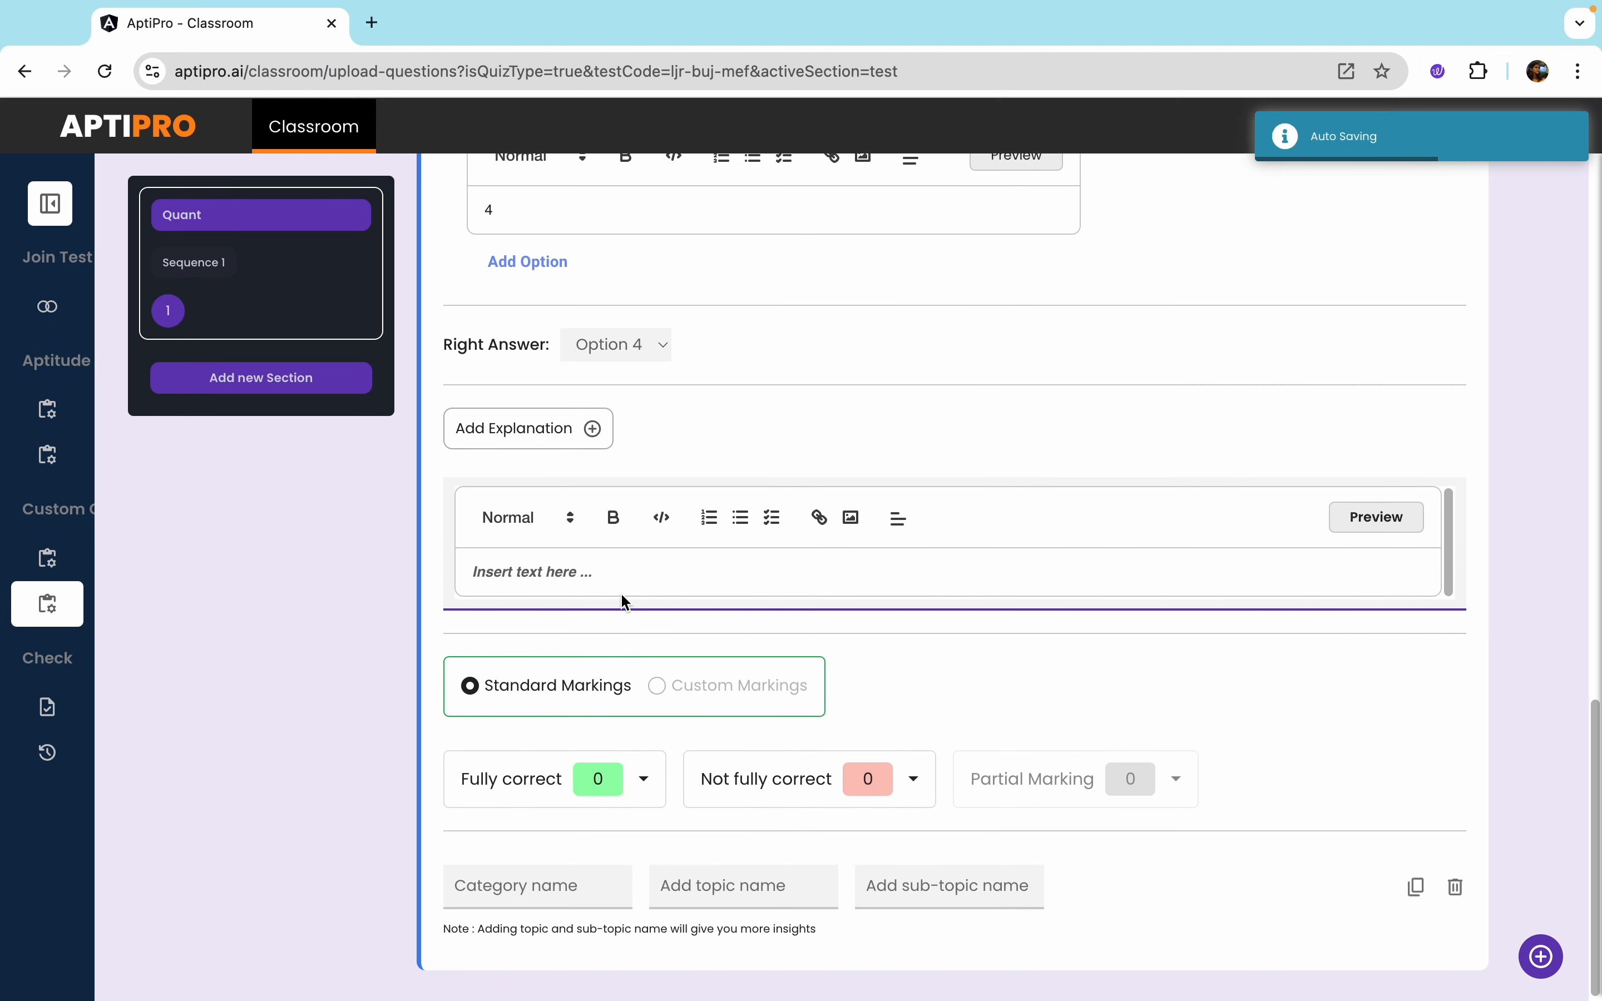
pyautogui.scroll(-3, 622, 599)
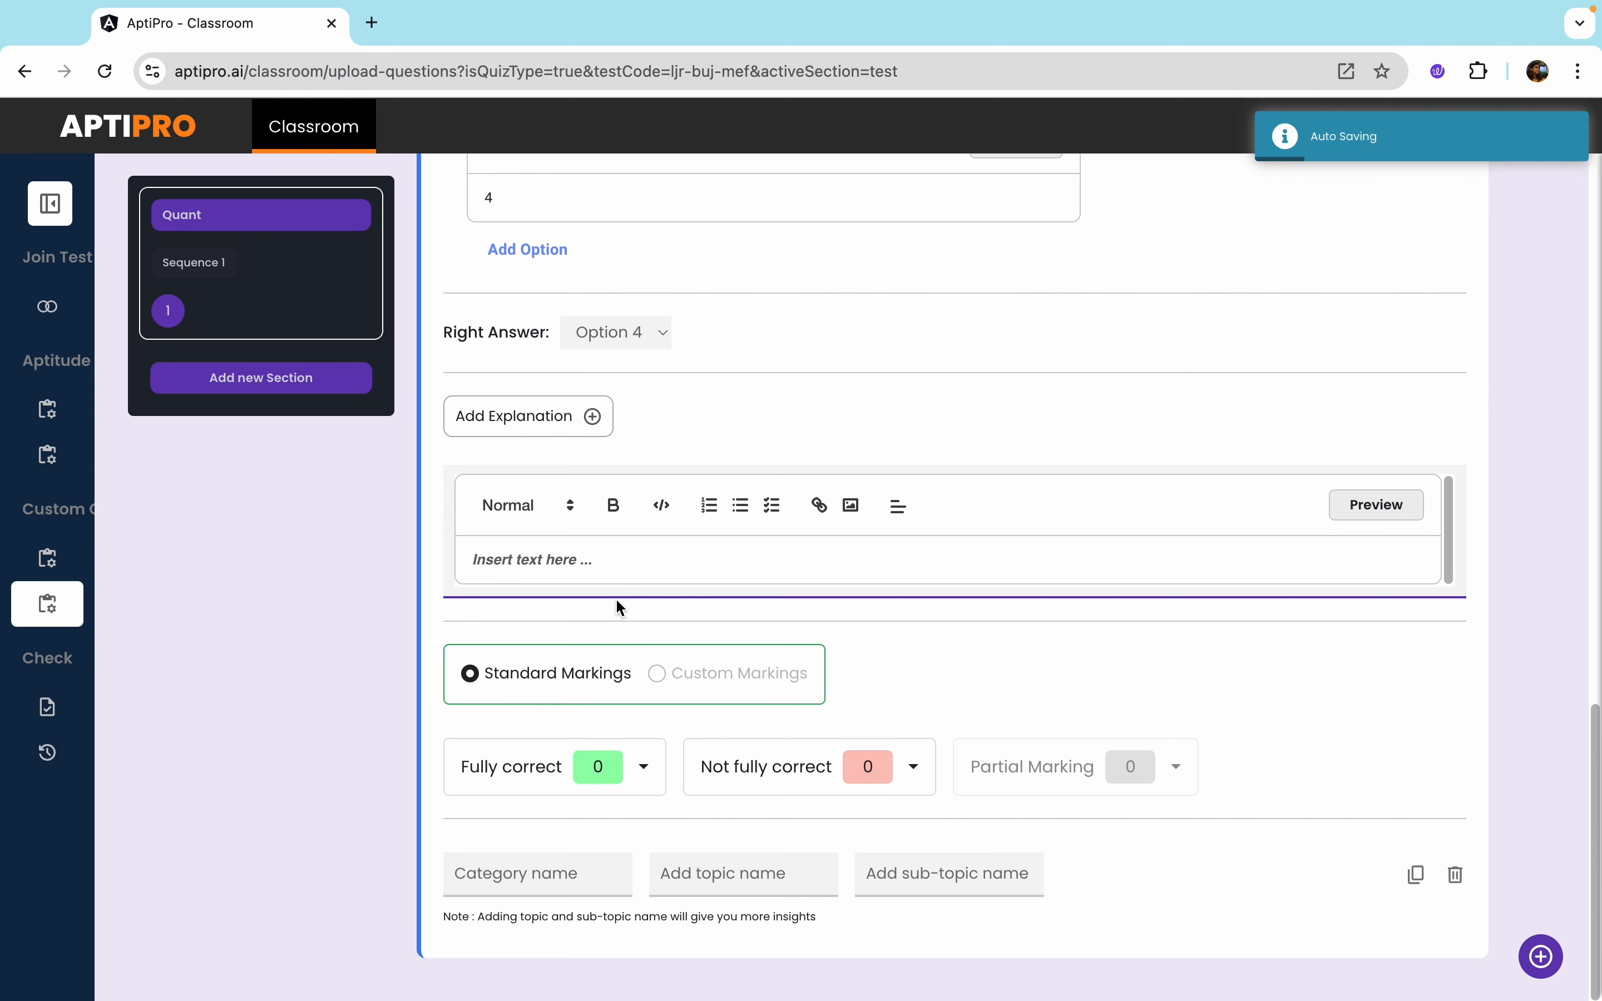
pyautogui.click(647, 767)
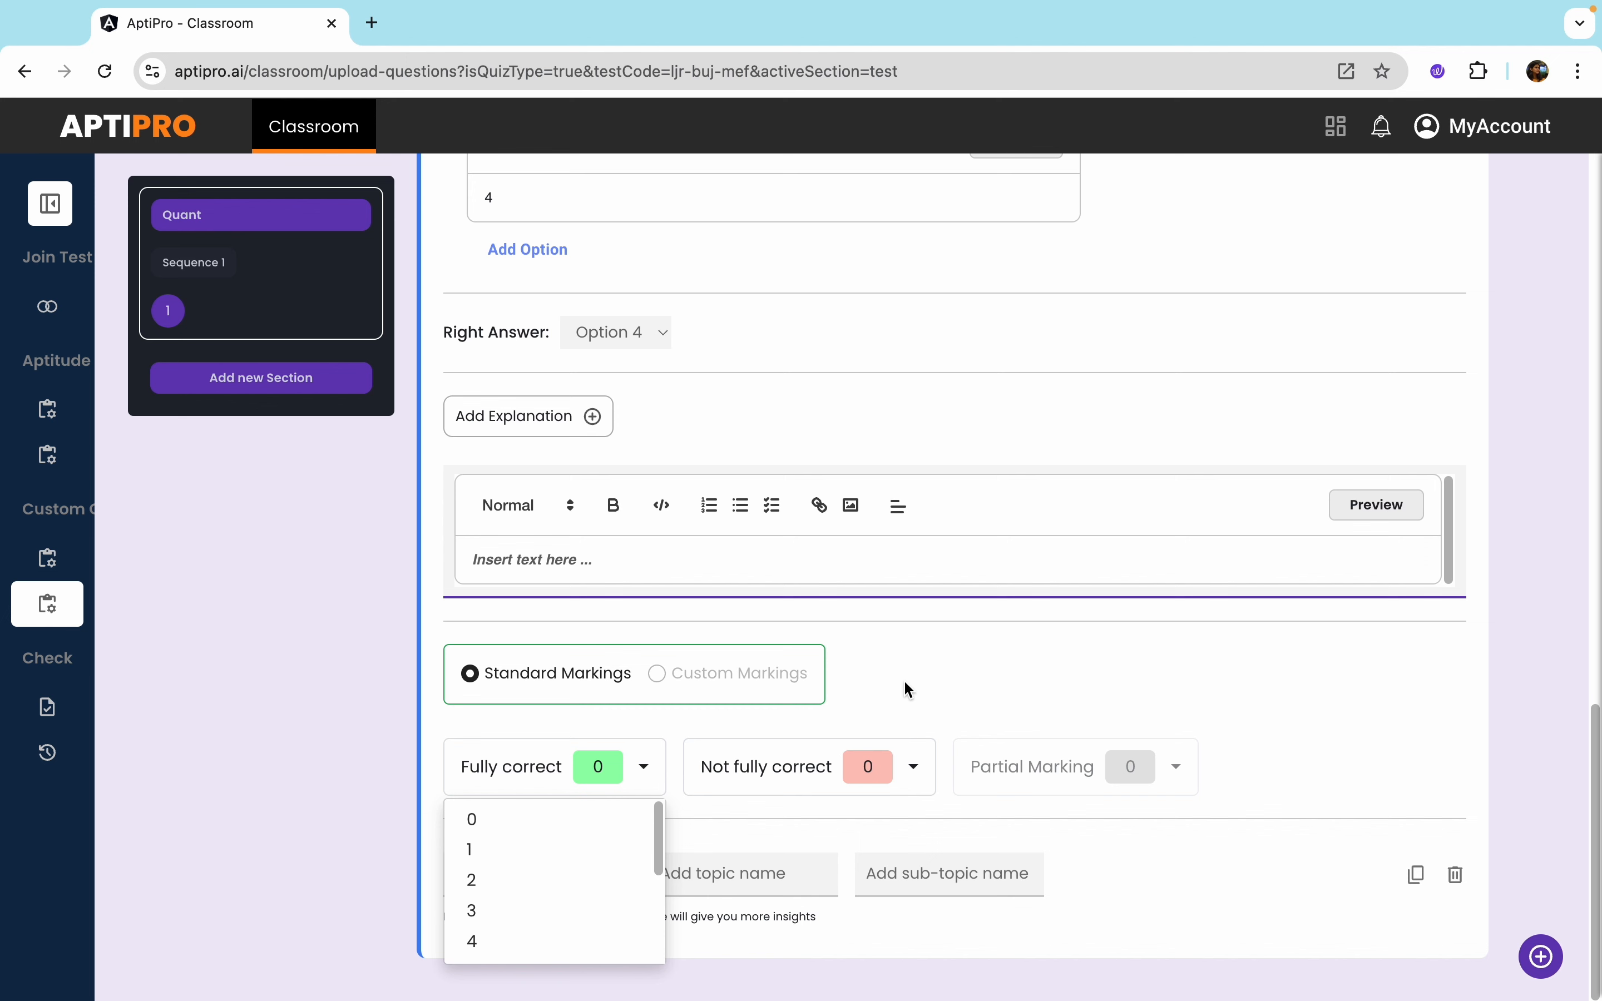
pyautogui.click(888, 676)
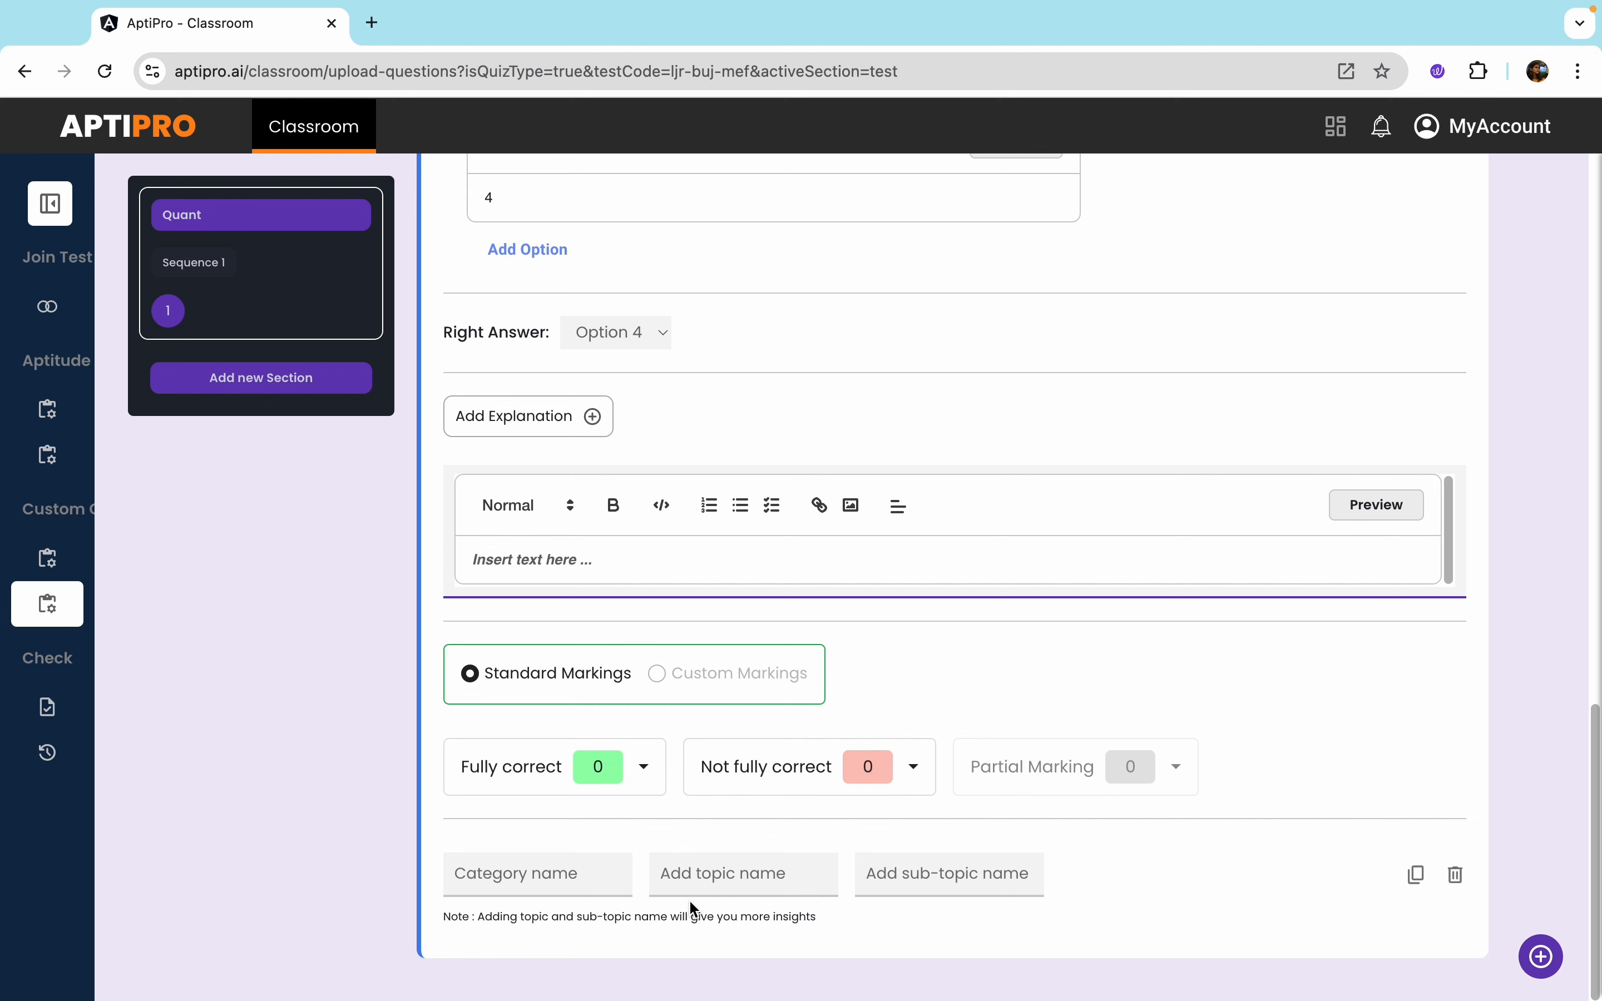
# Add a second question of type Two correct option with the text "Select all the odd number below"
pyautogui.click(1539, 956)
pyautogui.scroll(-10, 721, 831)
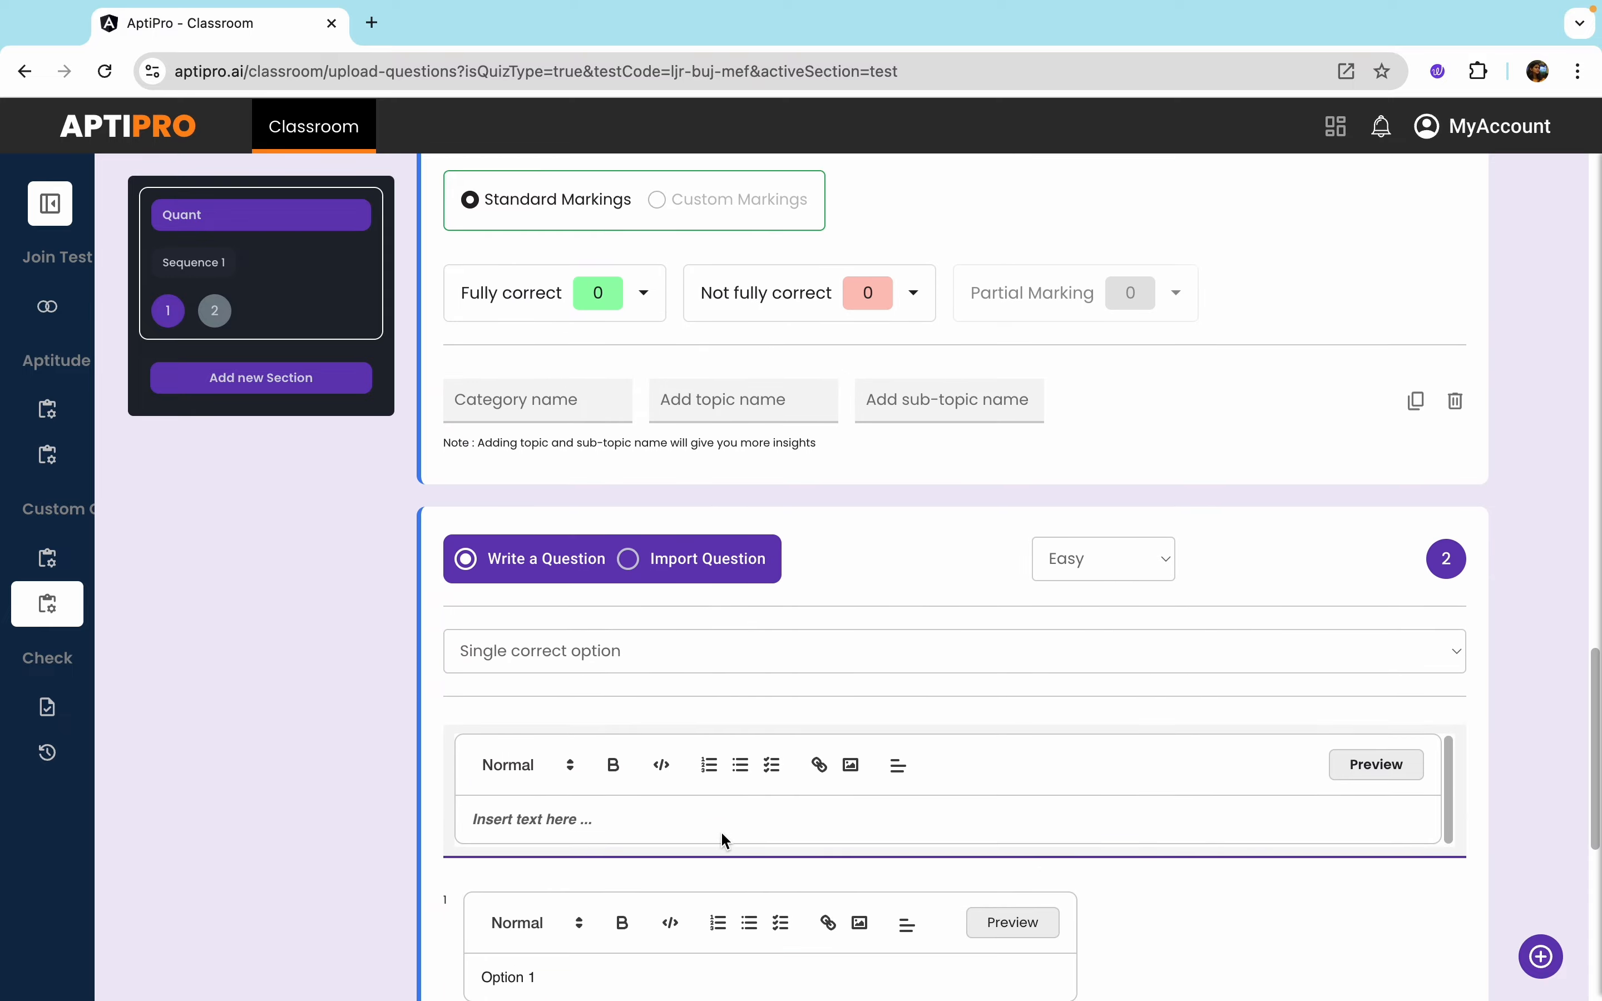
pyautogui.click(506, 298)
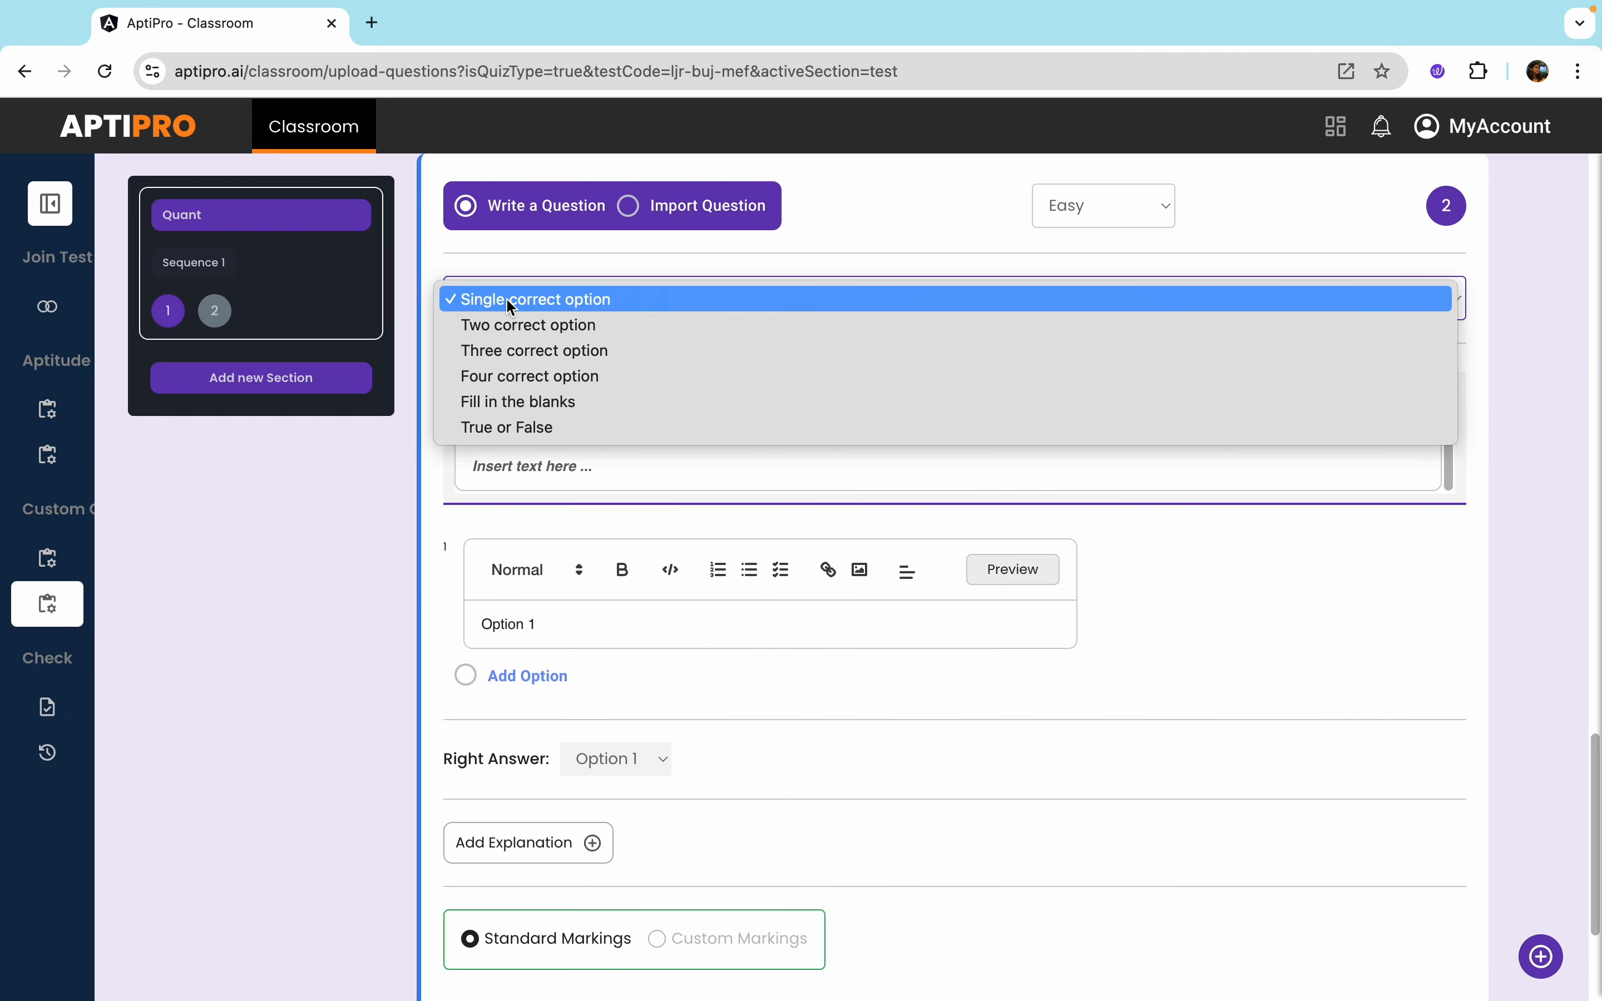
pyautogui.click(515, 326)
pyautogui.click(553, 456)
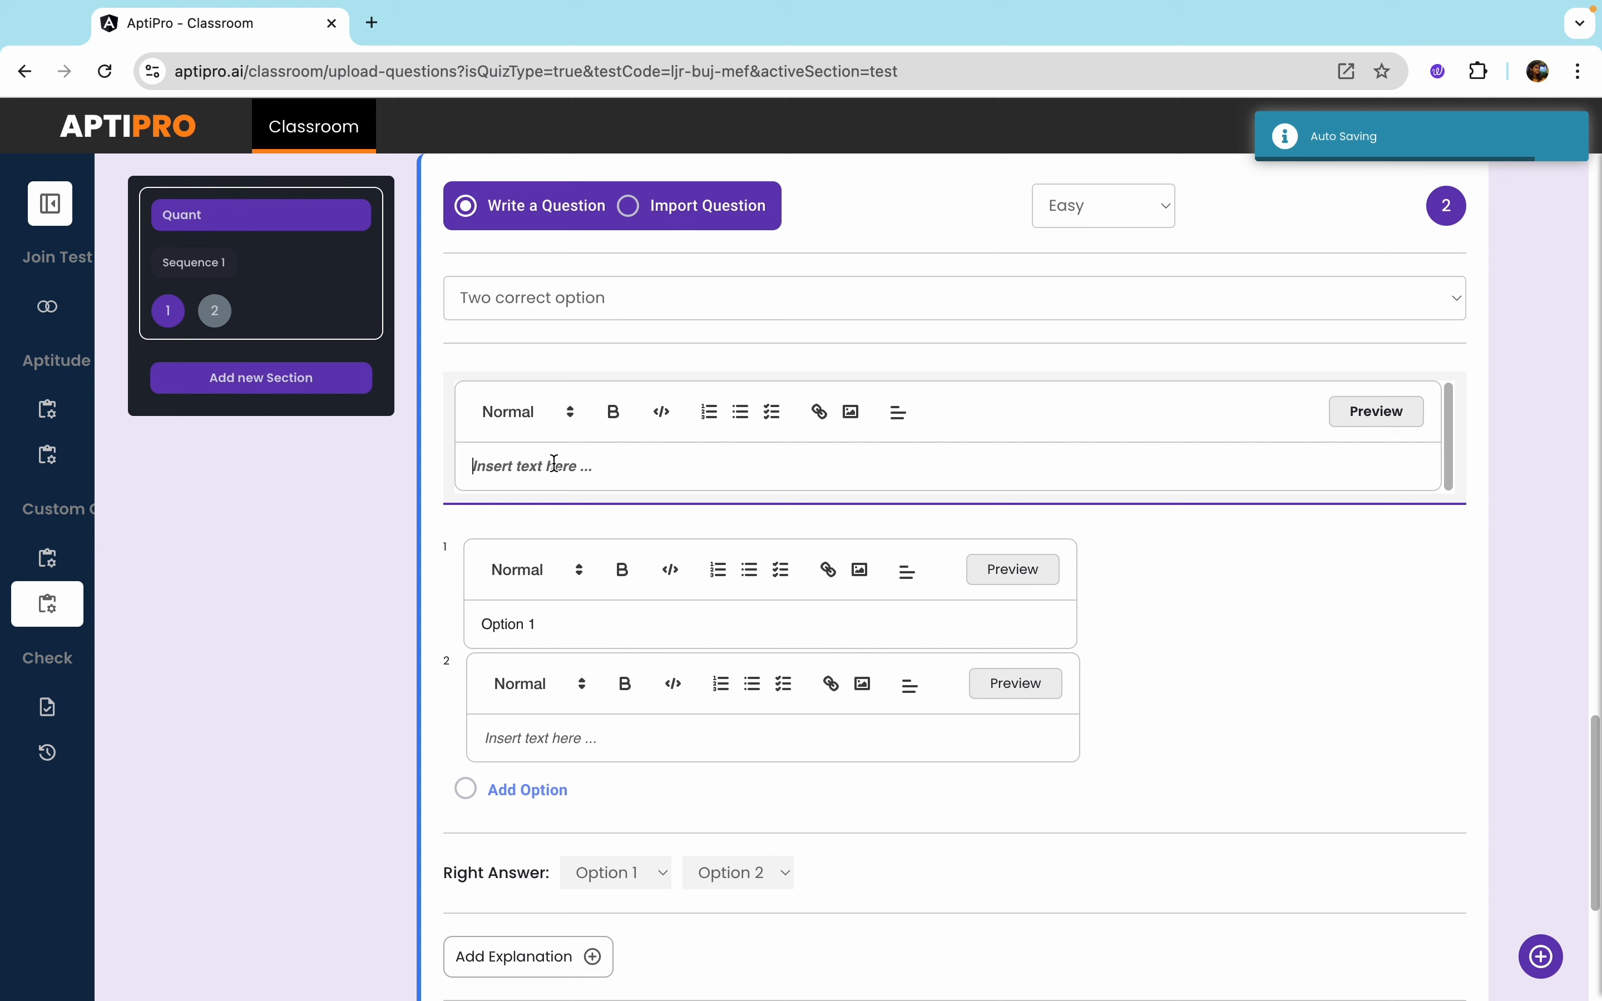
pyautogui.write('Sele')
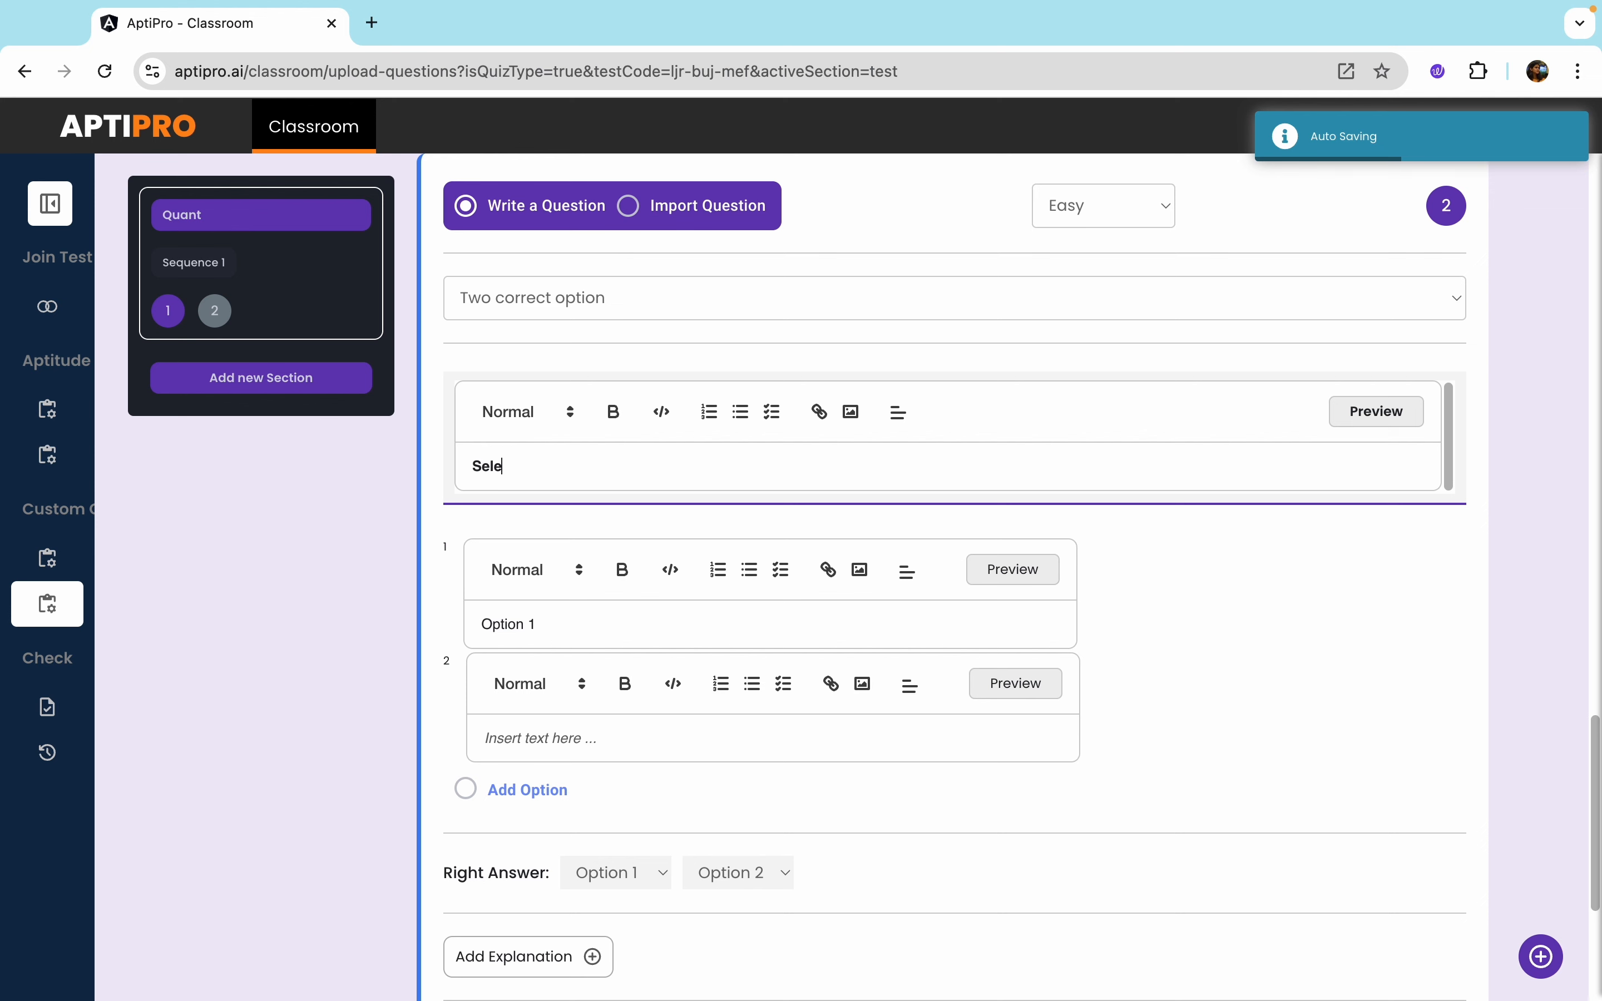
pyautogui.write('ct all the ')
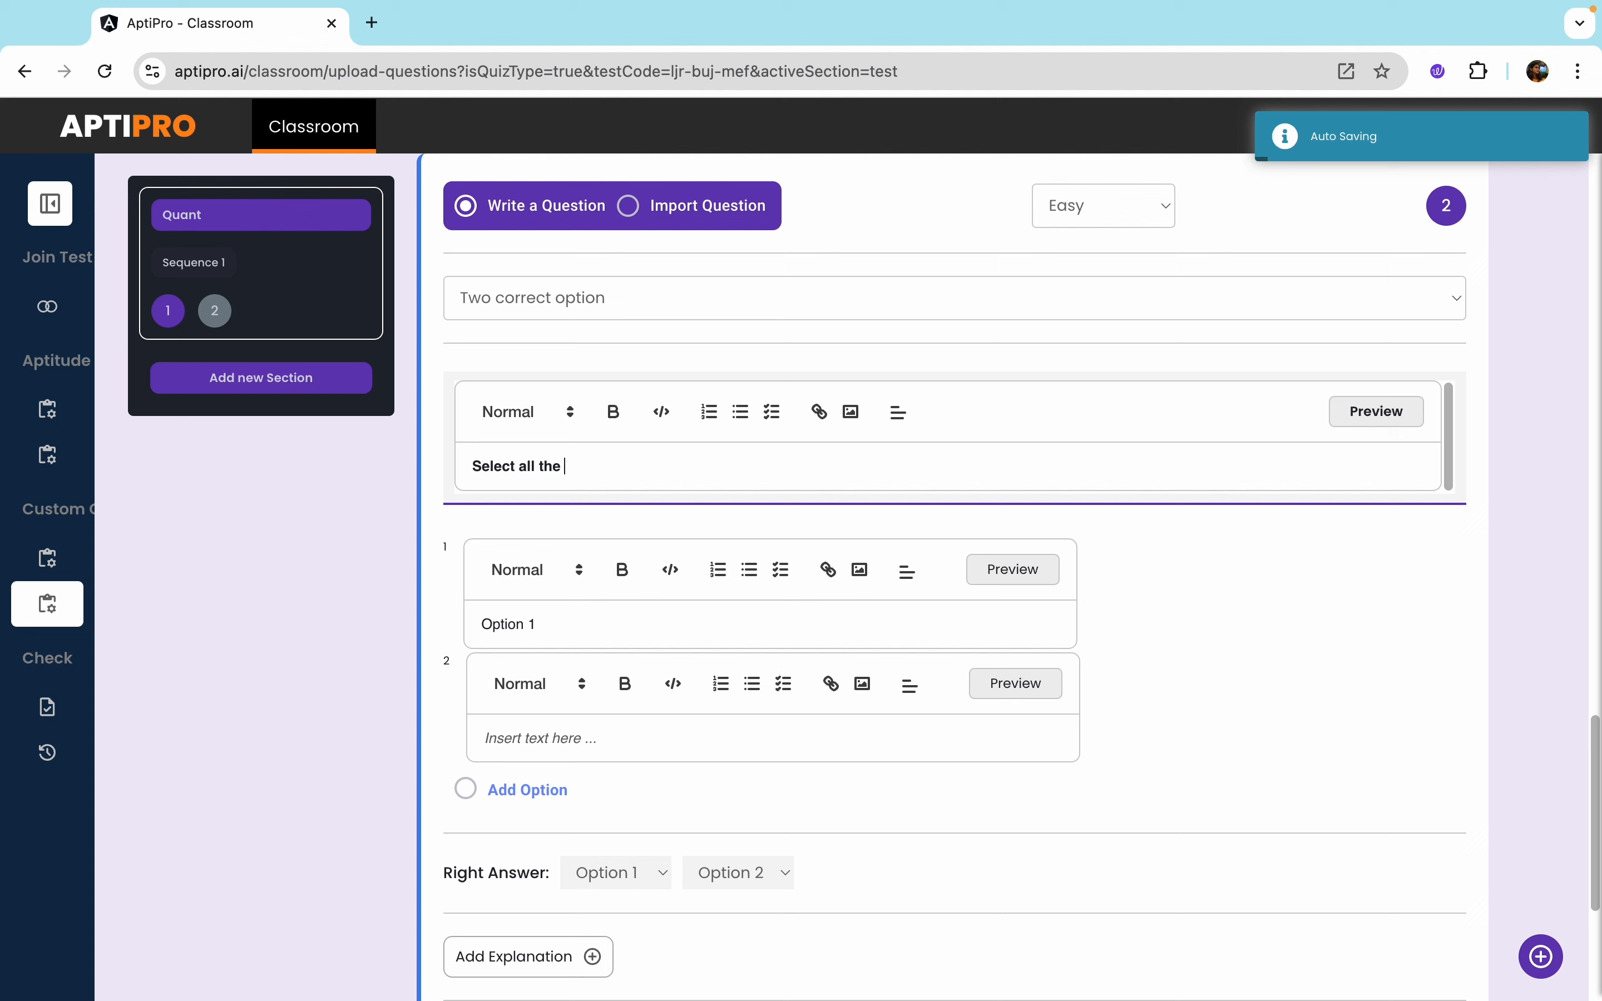
pyautogui.write('odd numbe')
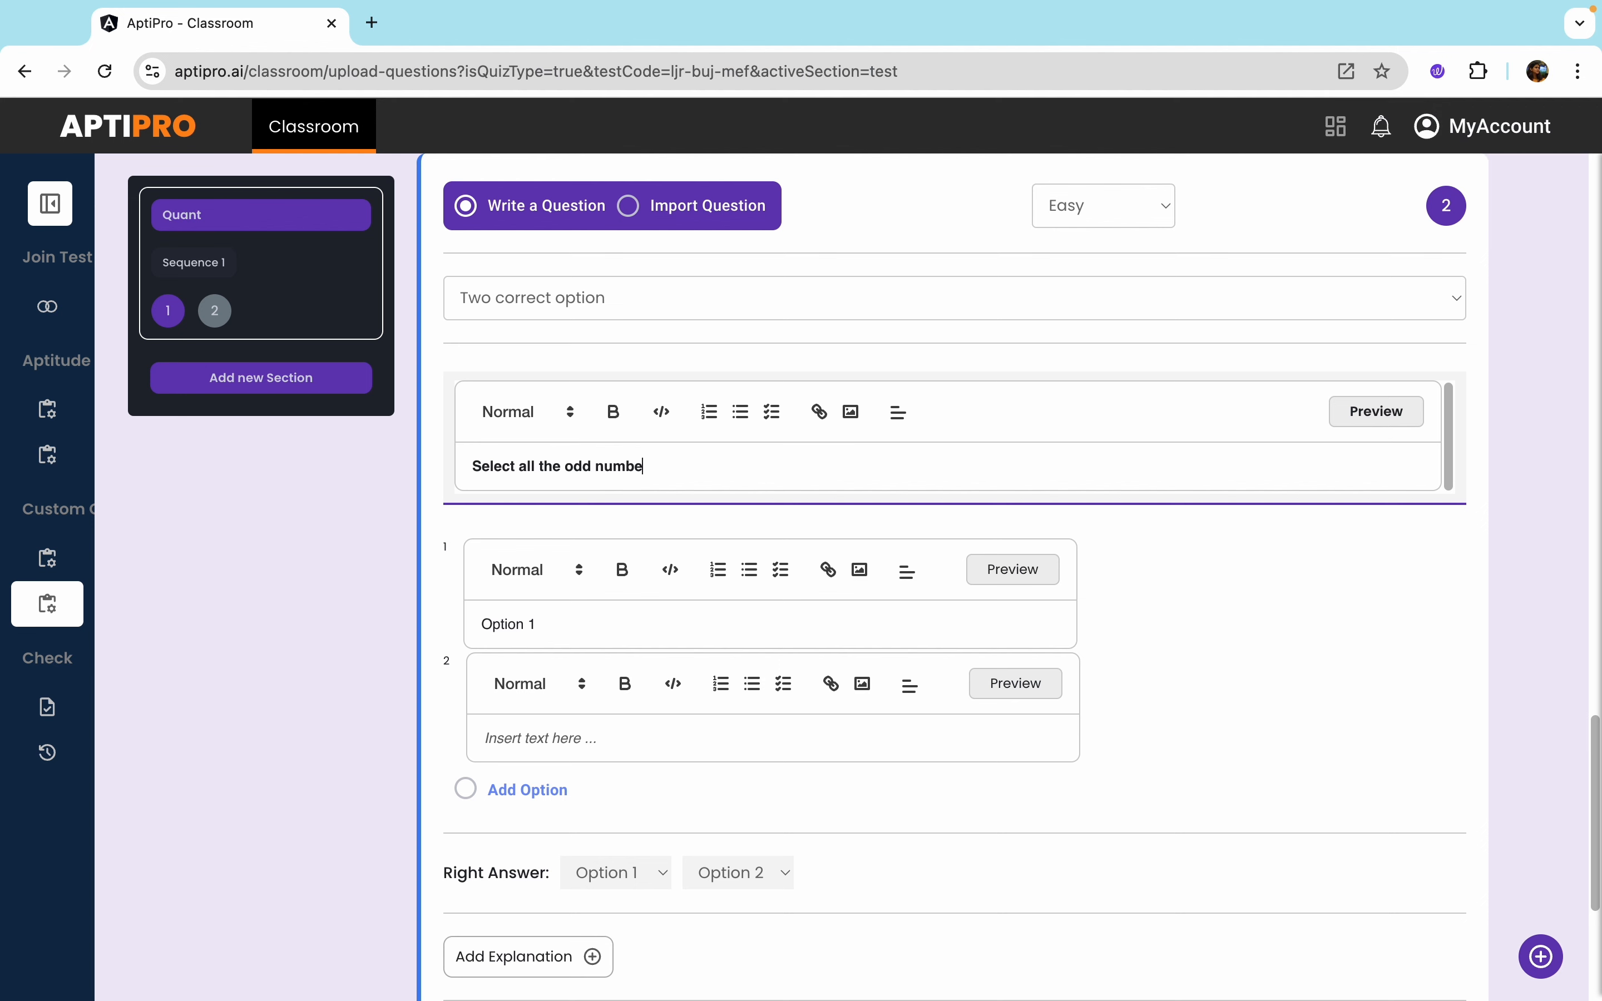
pyautogui.write('r below')
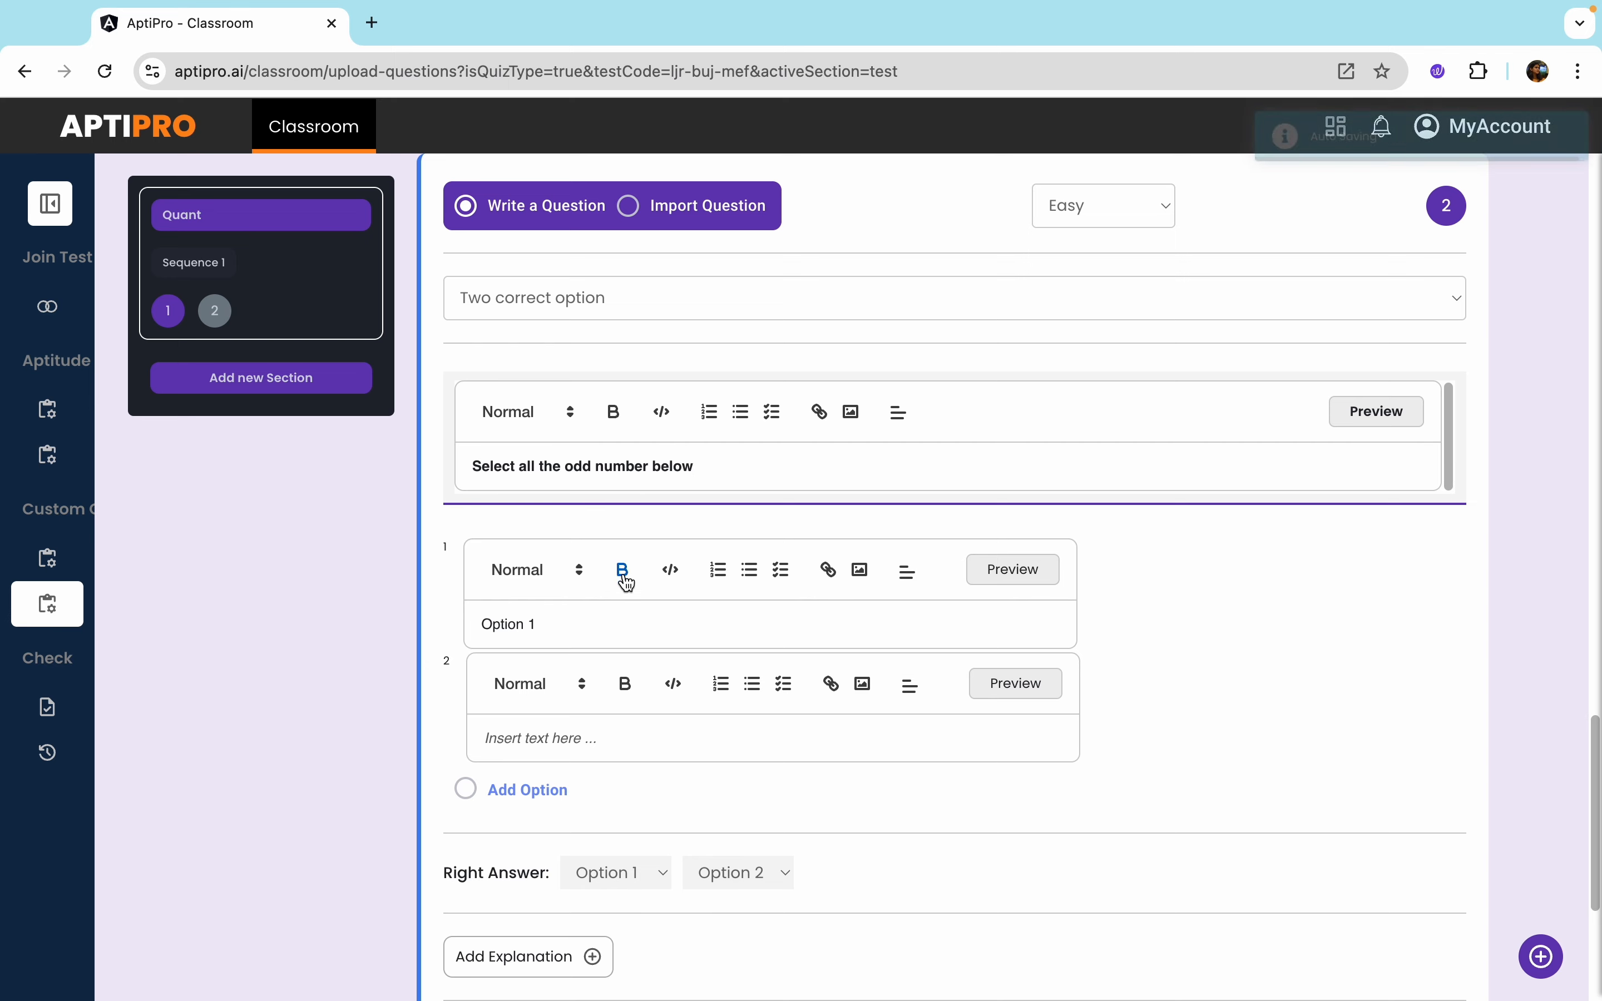
# Give the second question four answer options reading "1", "2", "3" and "4", replacing the first option's placeholder text
pyautogui.moveTo(565, 625); pyautogui.dragTo(463, 641)
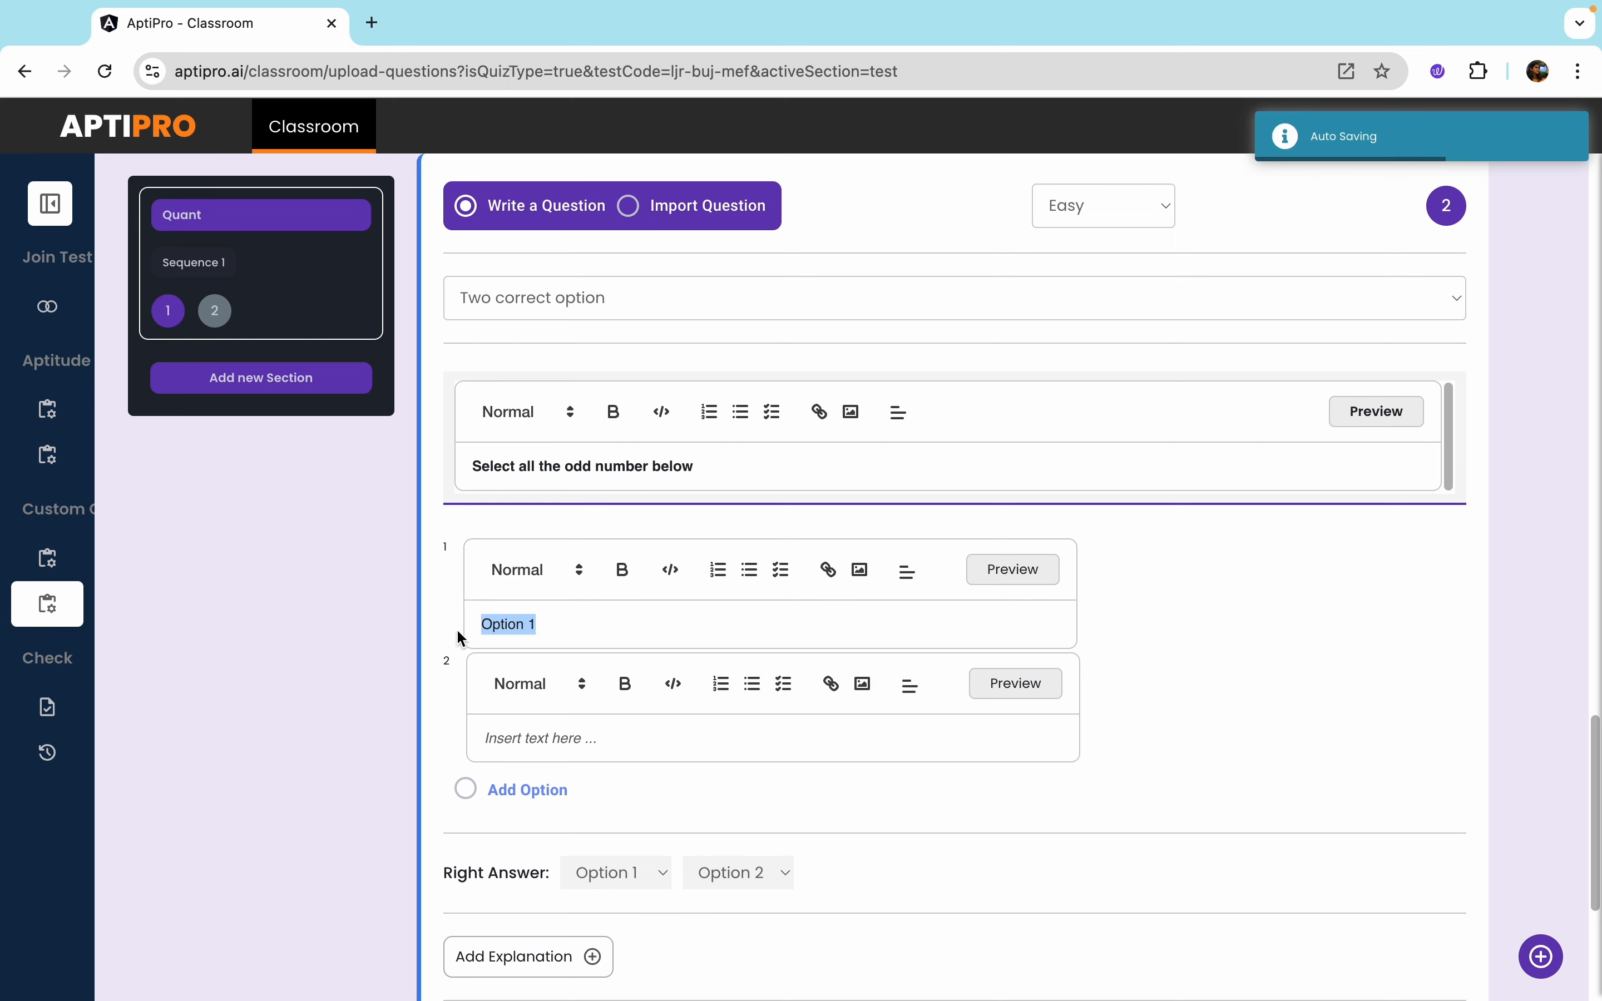
pyautogui.press('BackSpace')
pyautogui.write('1')
pyautogui.click(501, 738)
pyautogui.write('2')
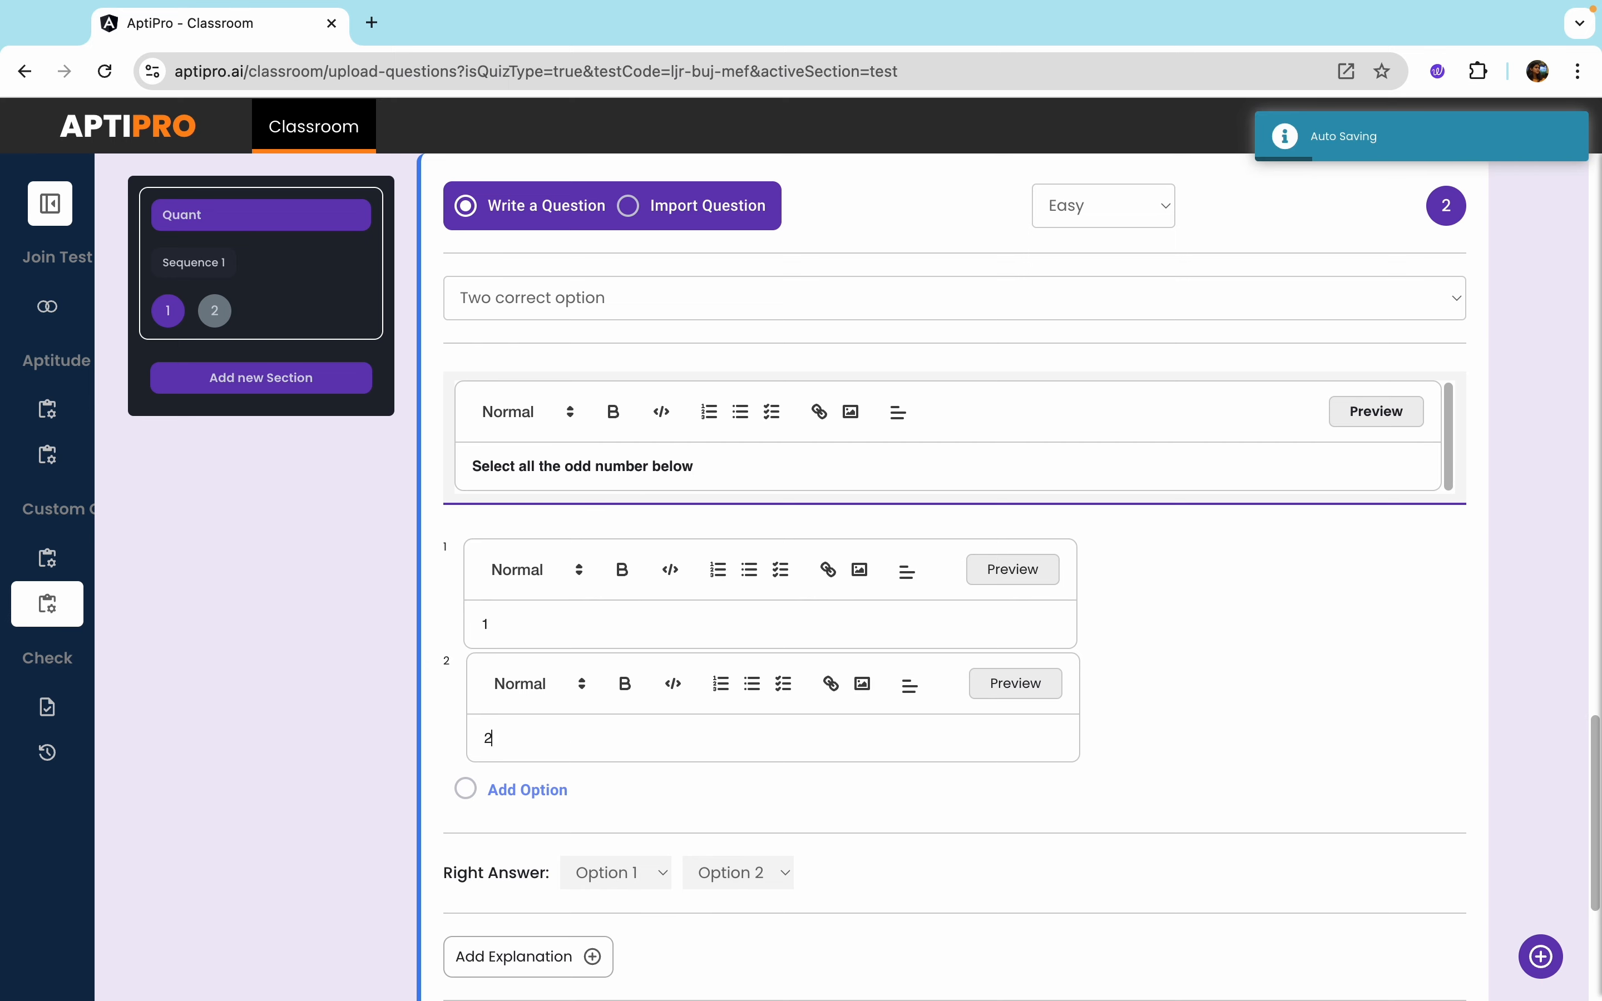
pyautogui.click(515, 793)
pyautogui.click(518, 851)
pyautogui.write('3')
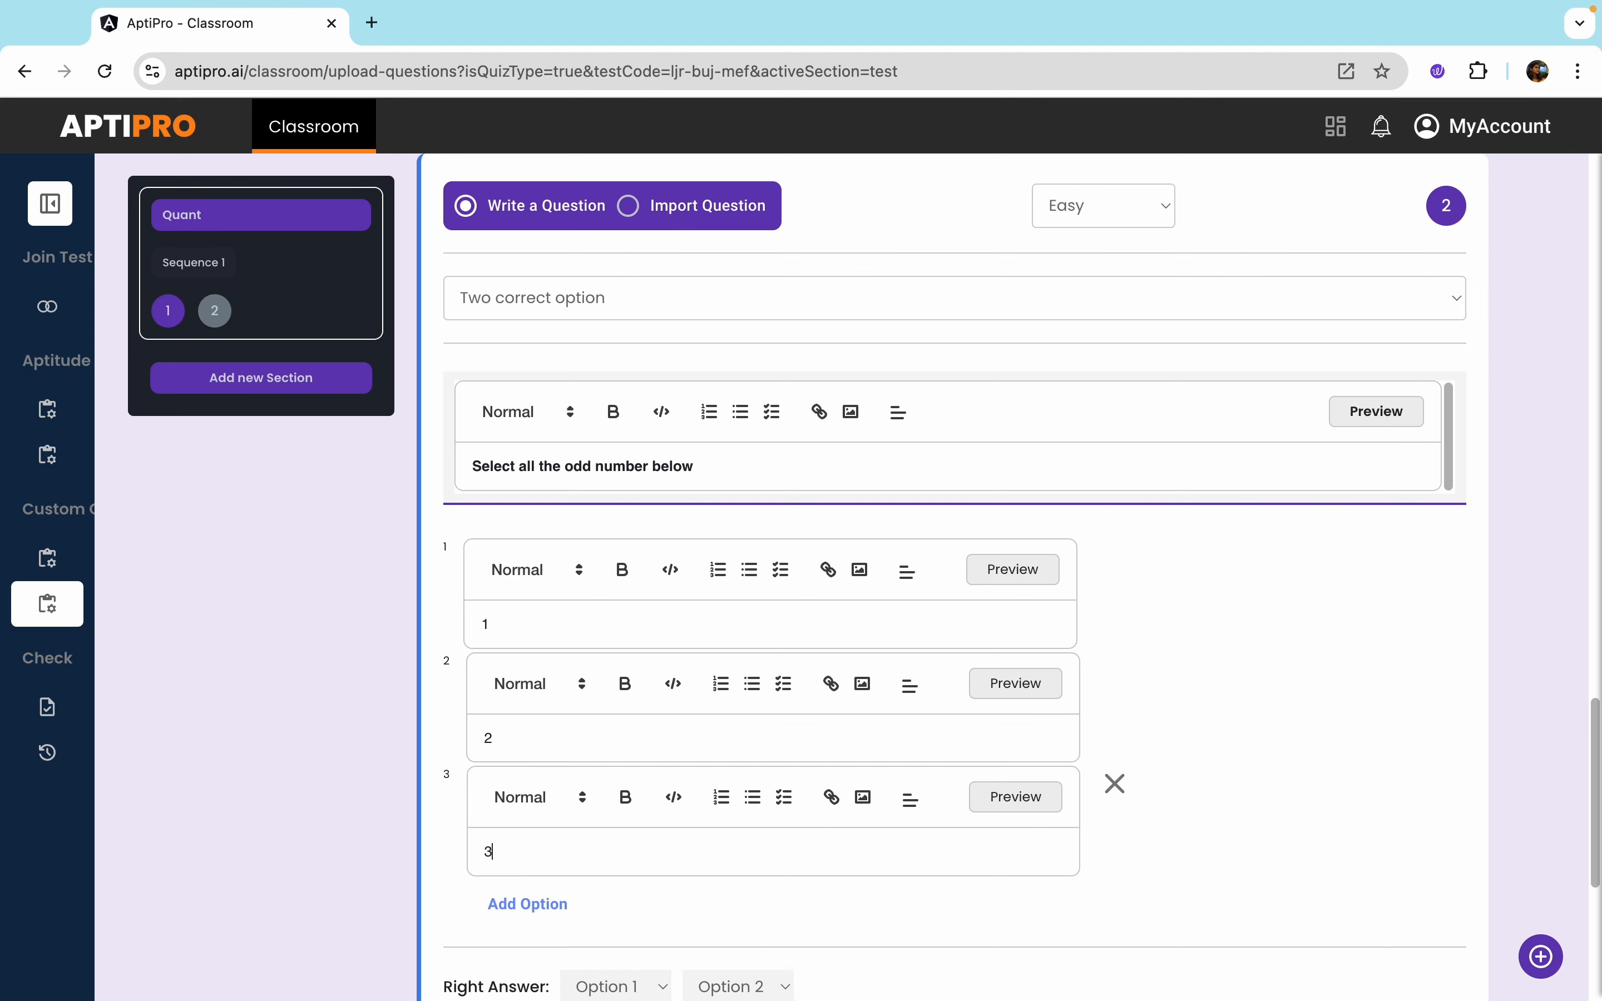
pyautogui.click(535, 904)
pyautogui.click(528, 966)
pyautogui.write('4')
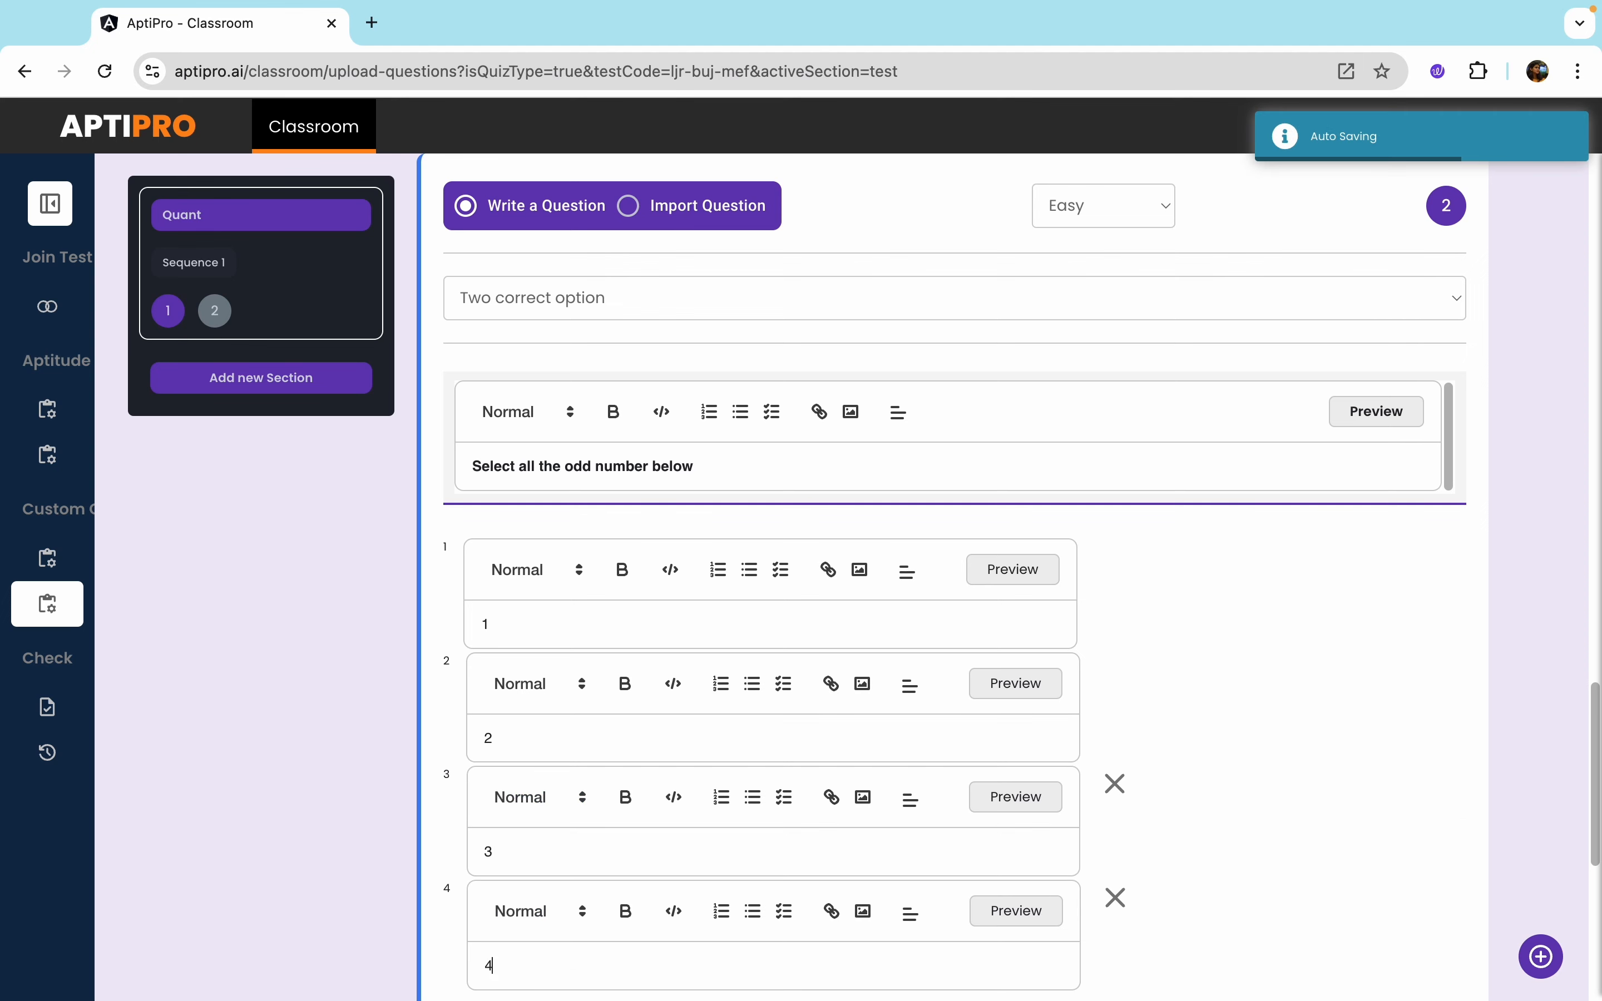
# Set the second question's right answers to Option 1 and Option 3
pyautogui.scroll(-2, 781, 801)
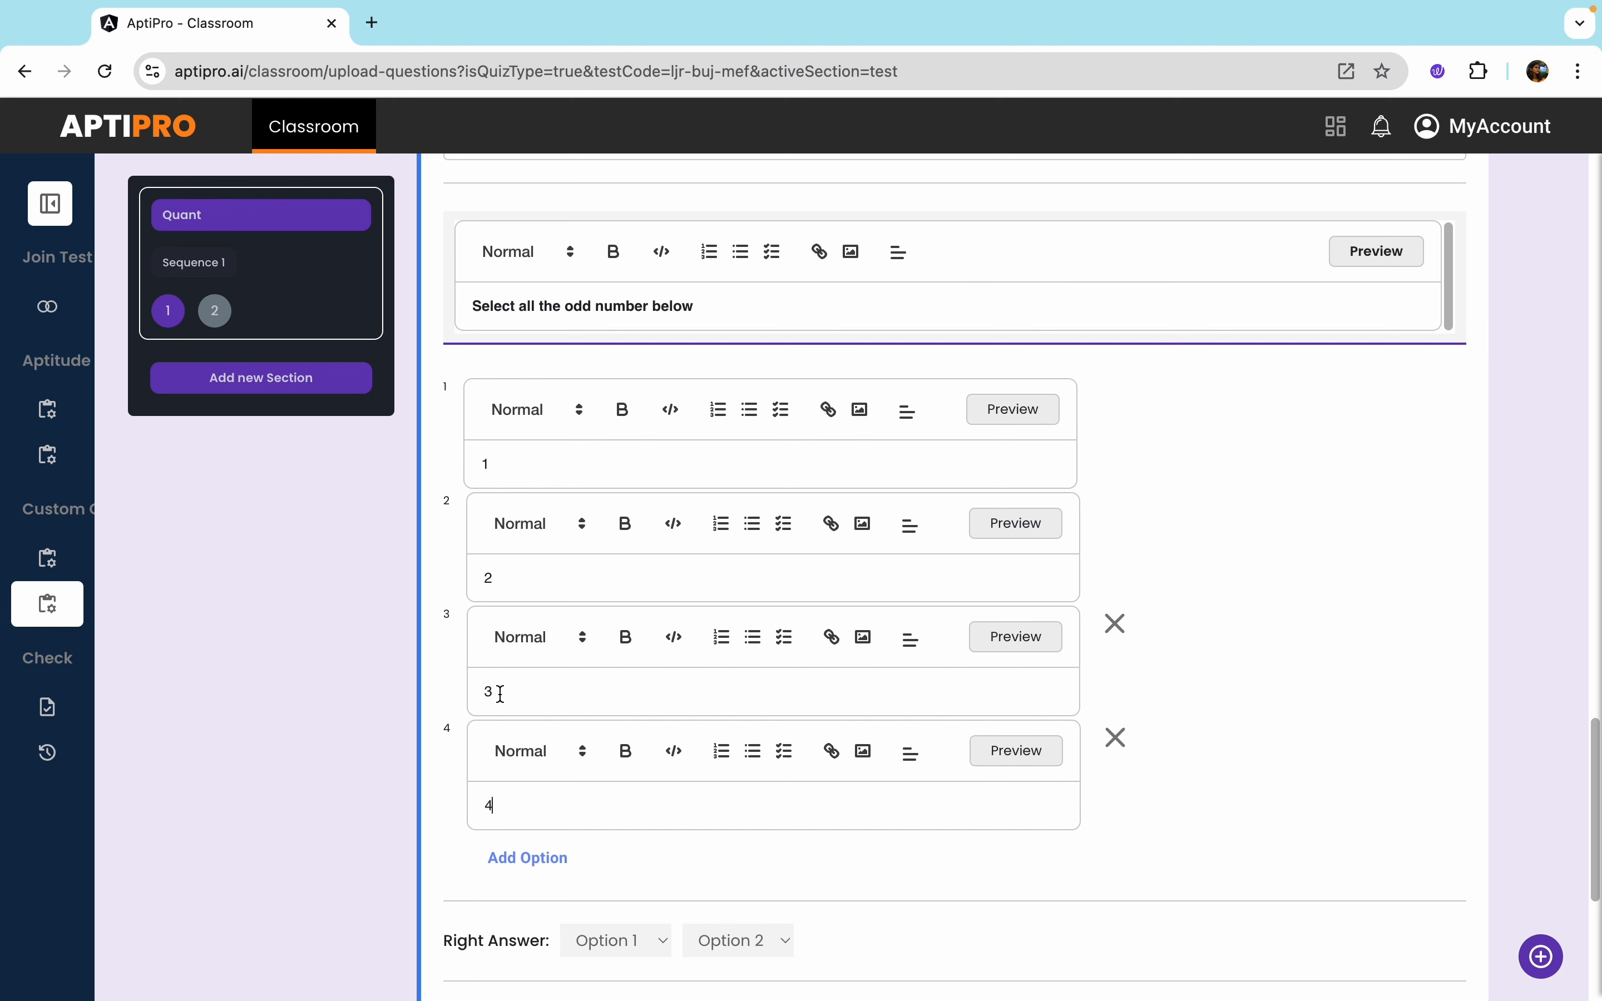
pyautogui.scroll(-3, 669, 762)
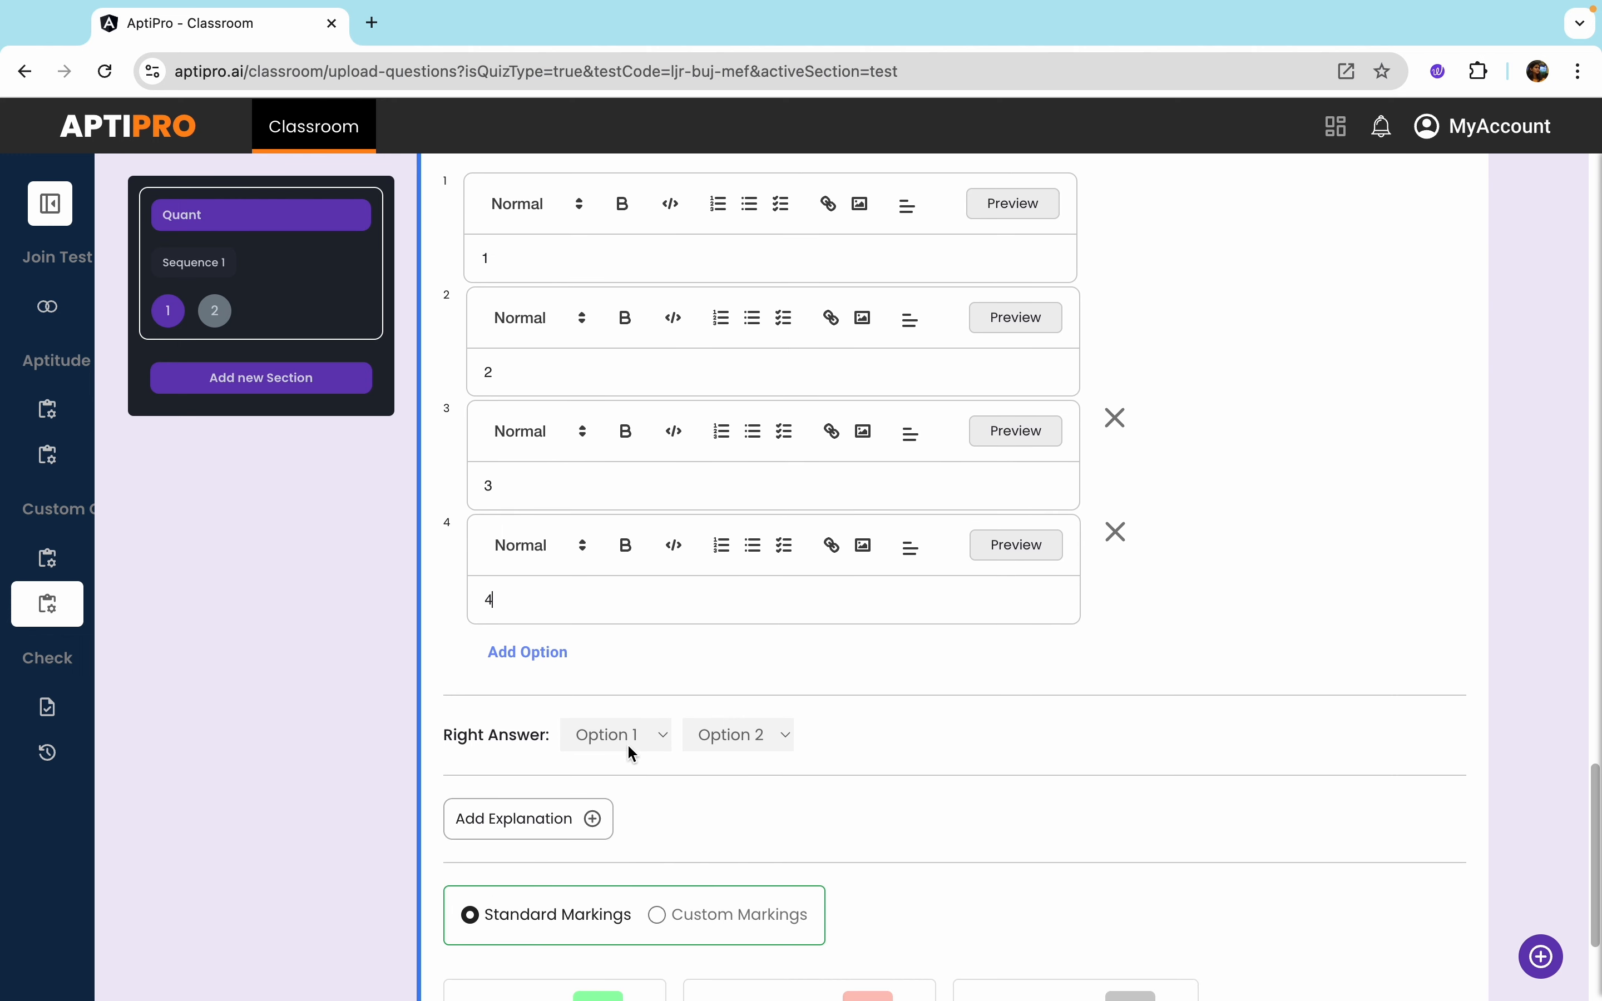
pyautogui.click(621, 737)
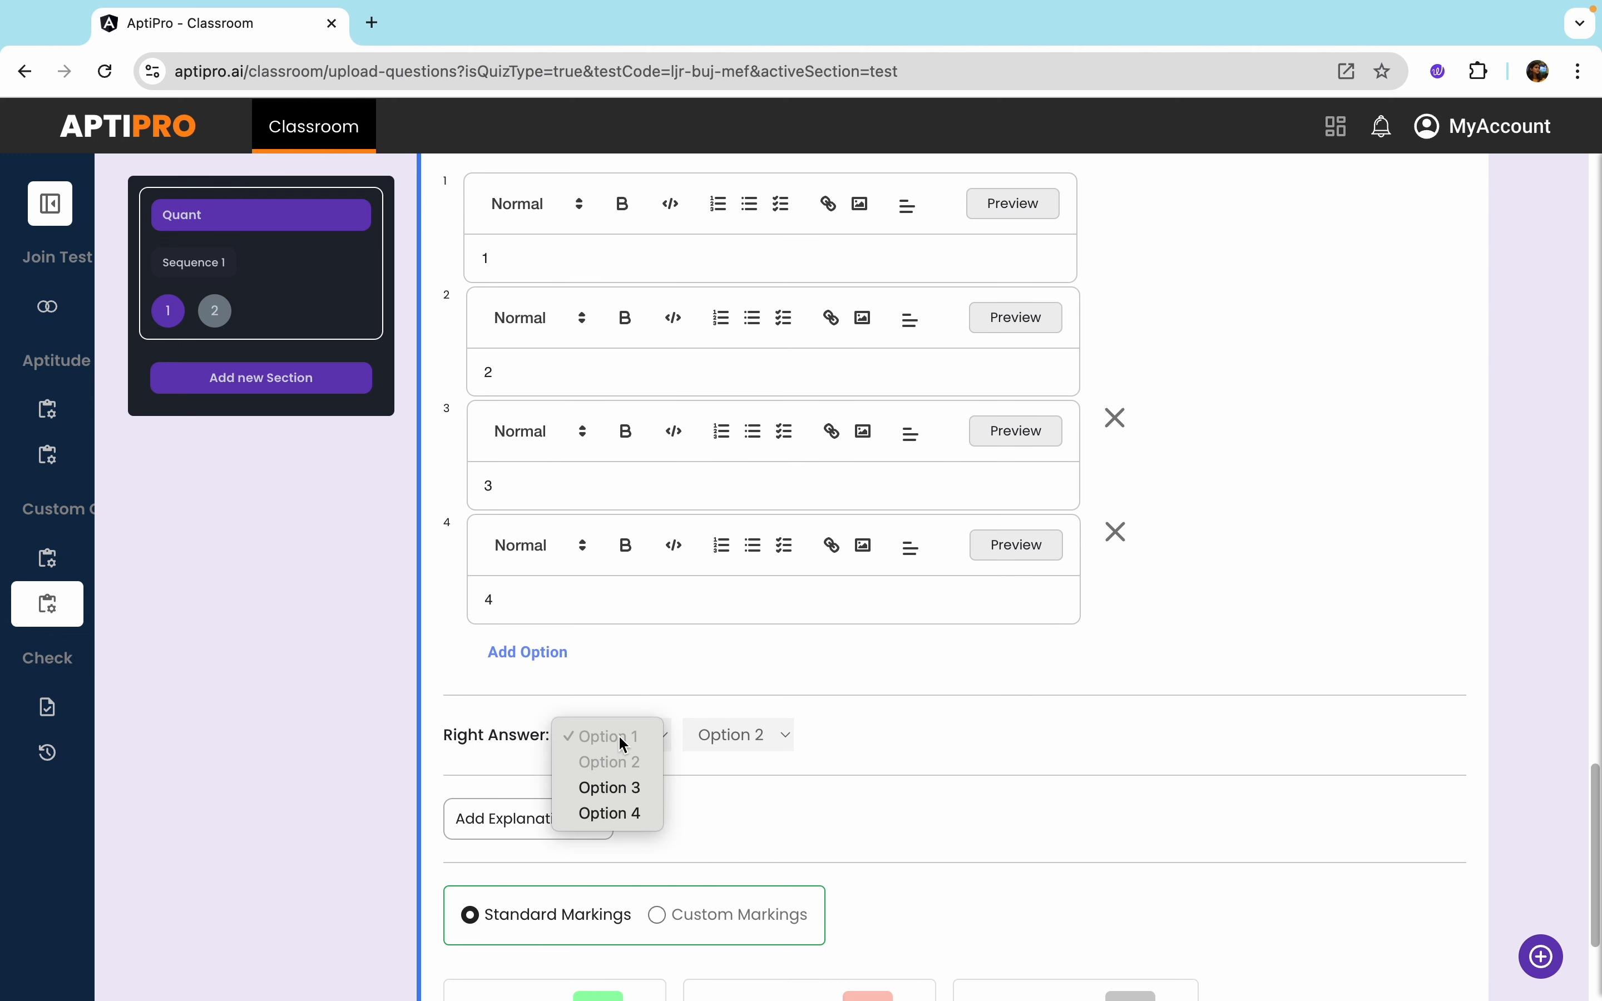
pyautogui.click(763, 662)
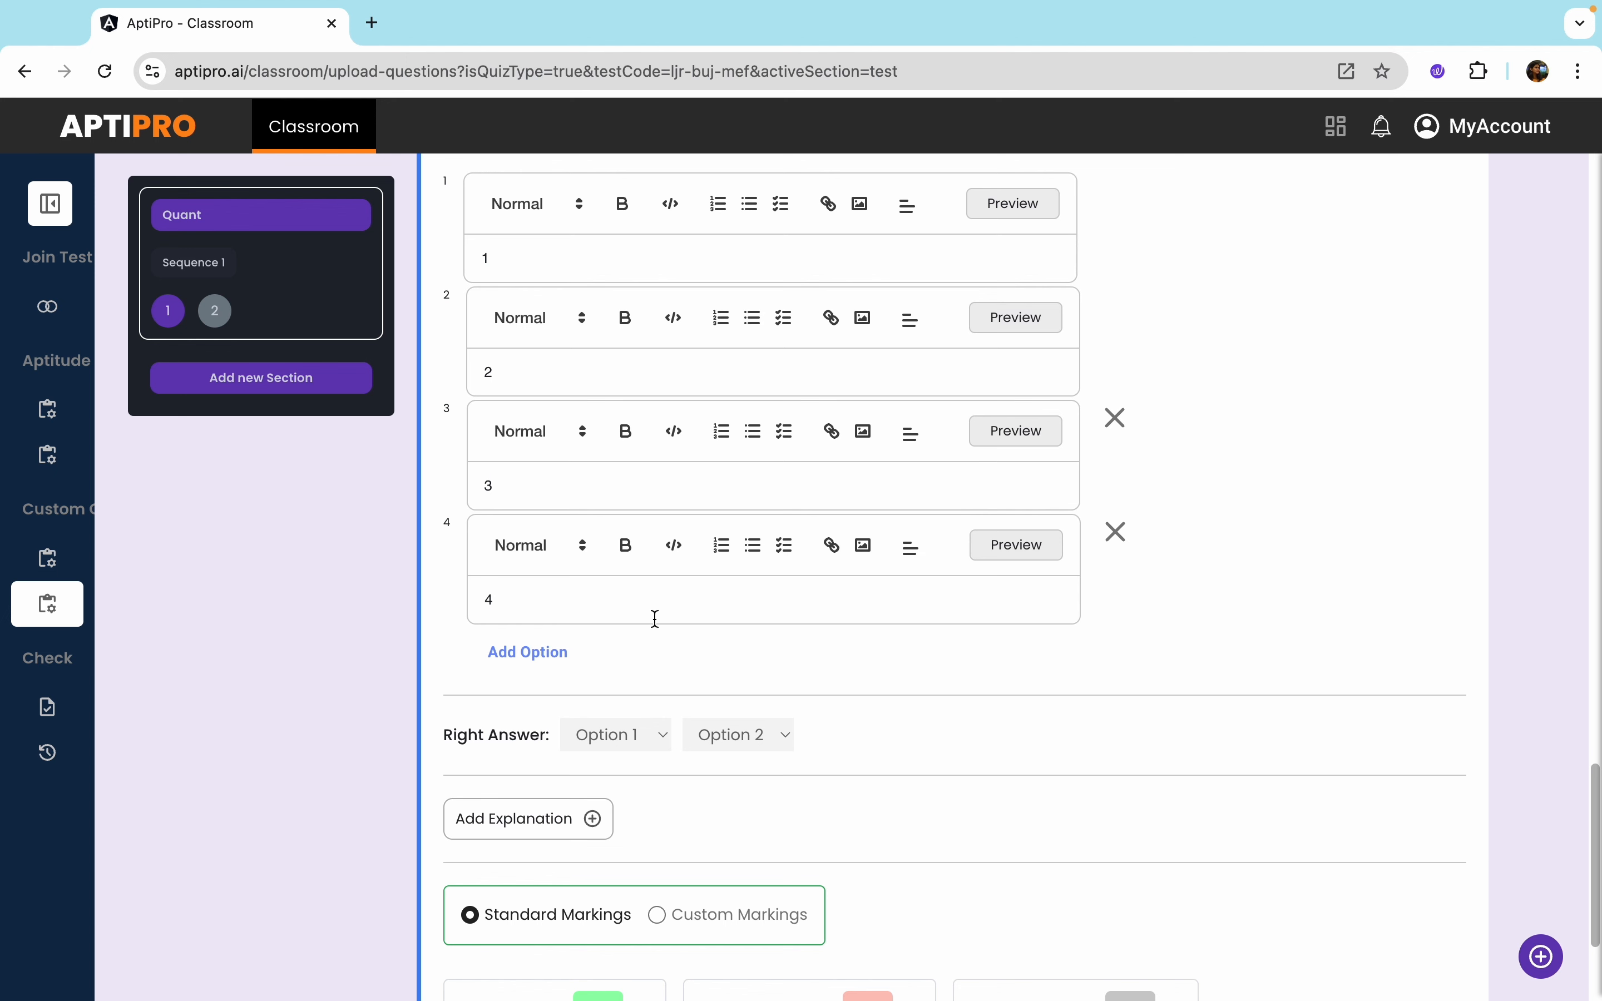
pyautogui.click(730, 734)
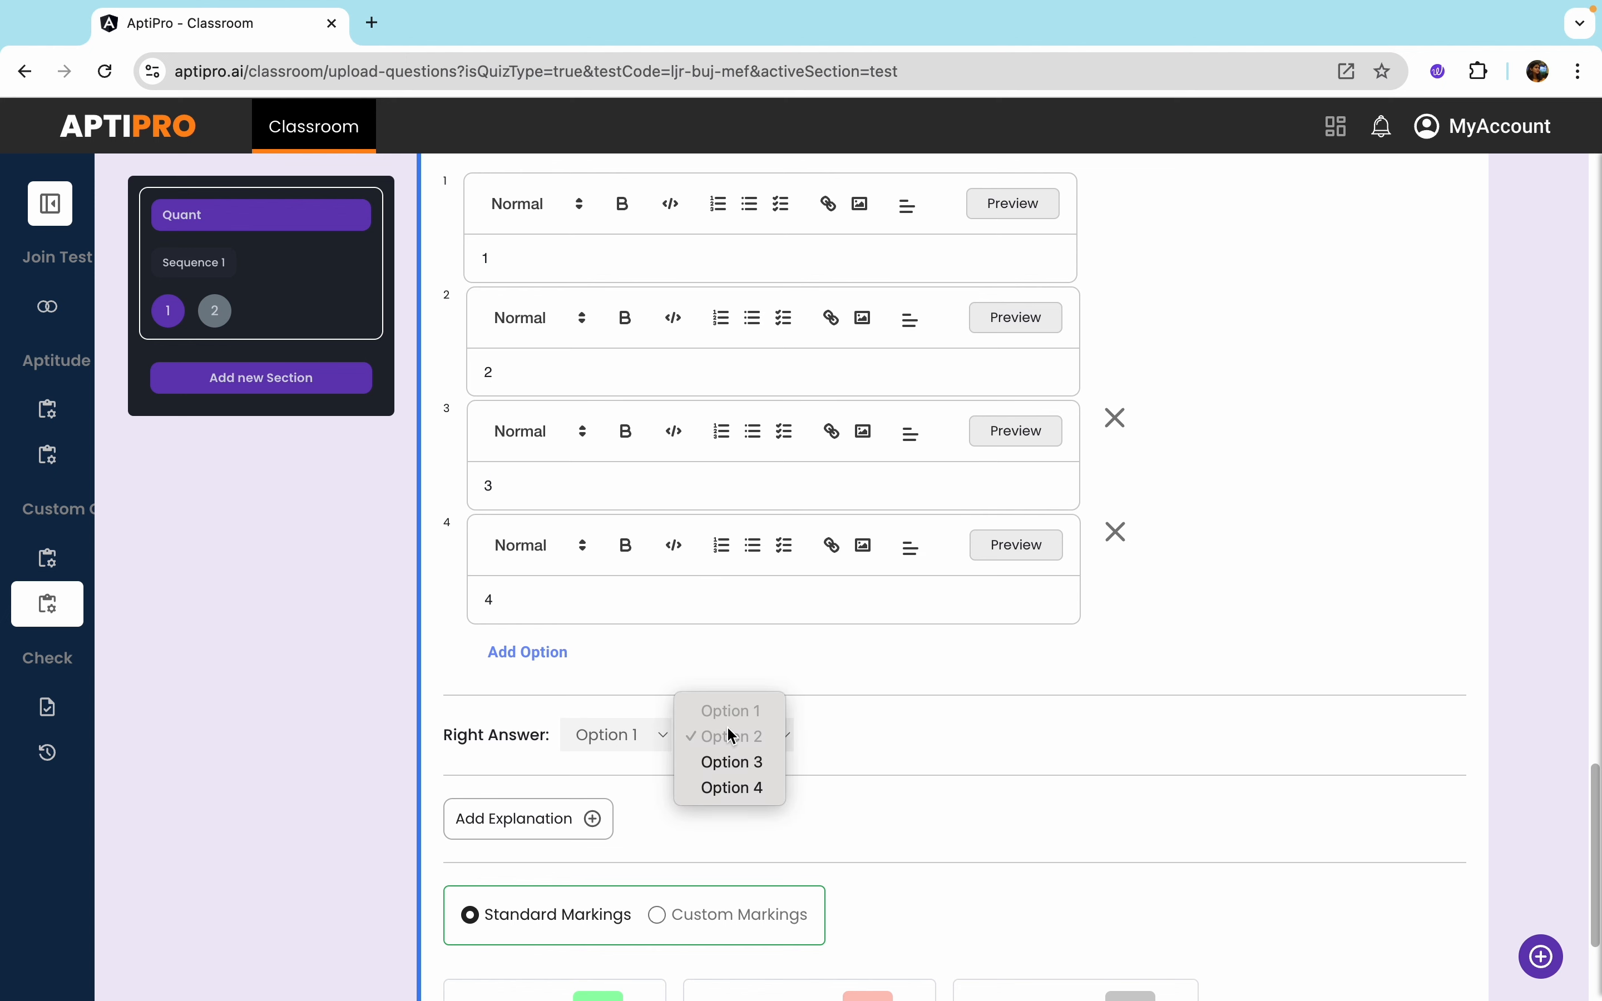
pyautogui.click(734, 762)
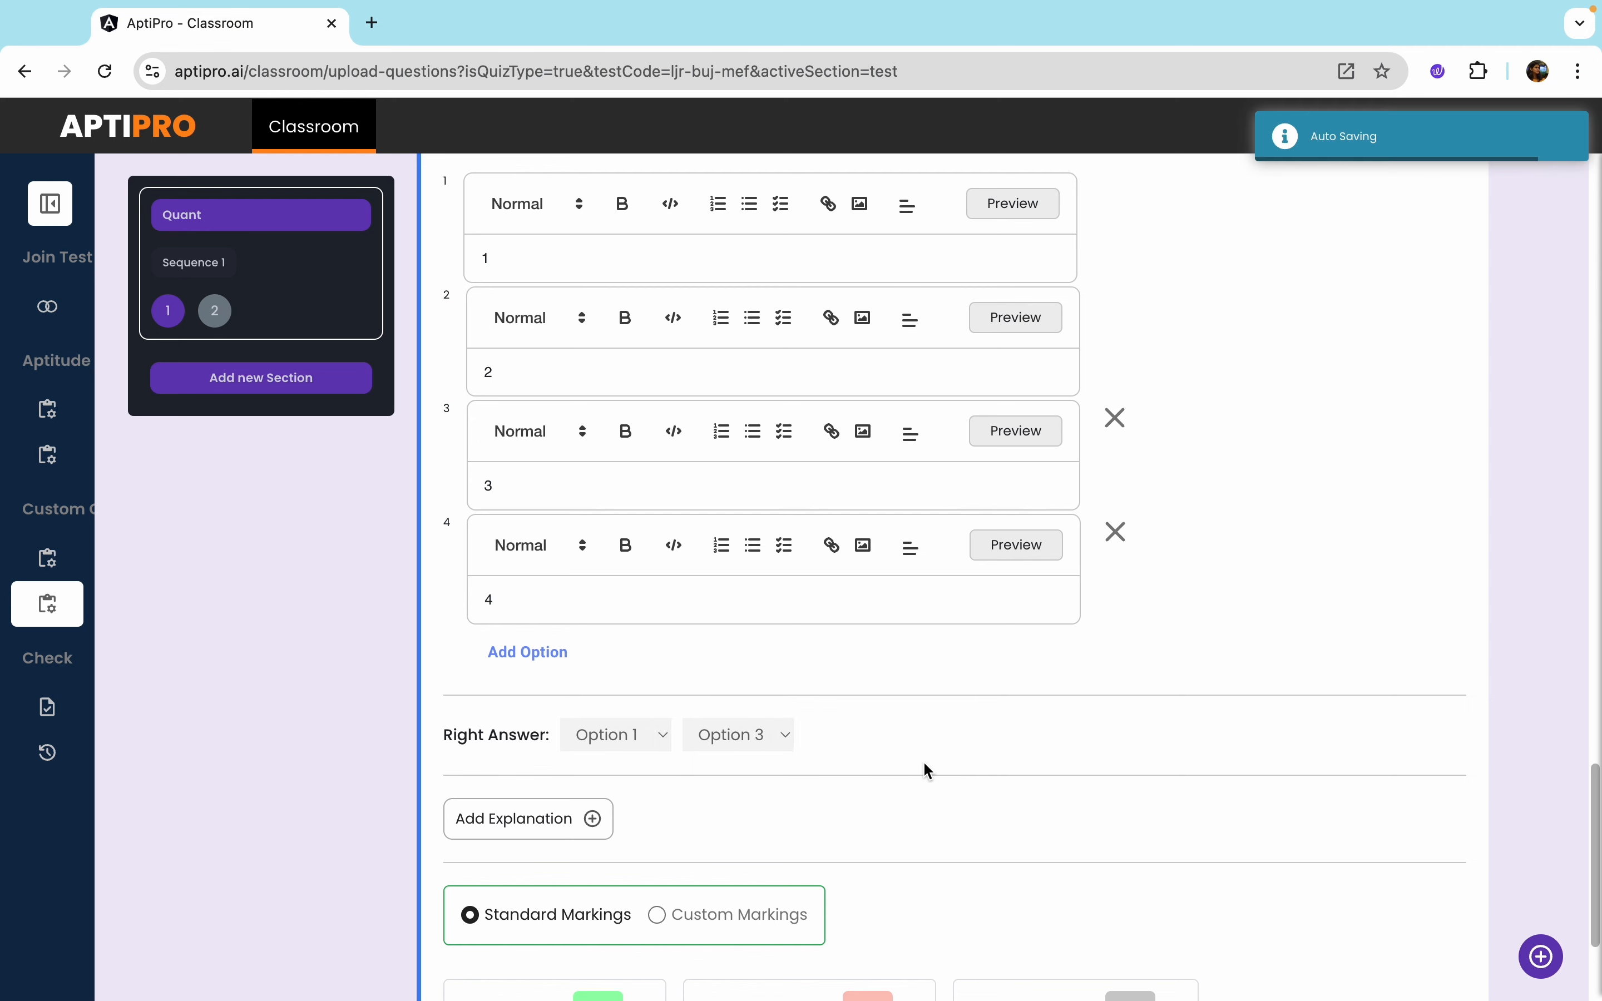
# Set the second question's marks to 2 for fully correct, 0 for not fully correct and 1 for partial marking
pyautogui.scroll(-4, 697, 466)
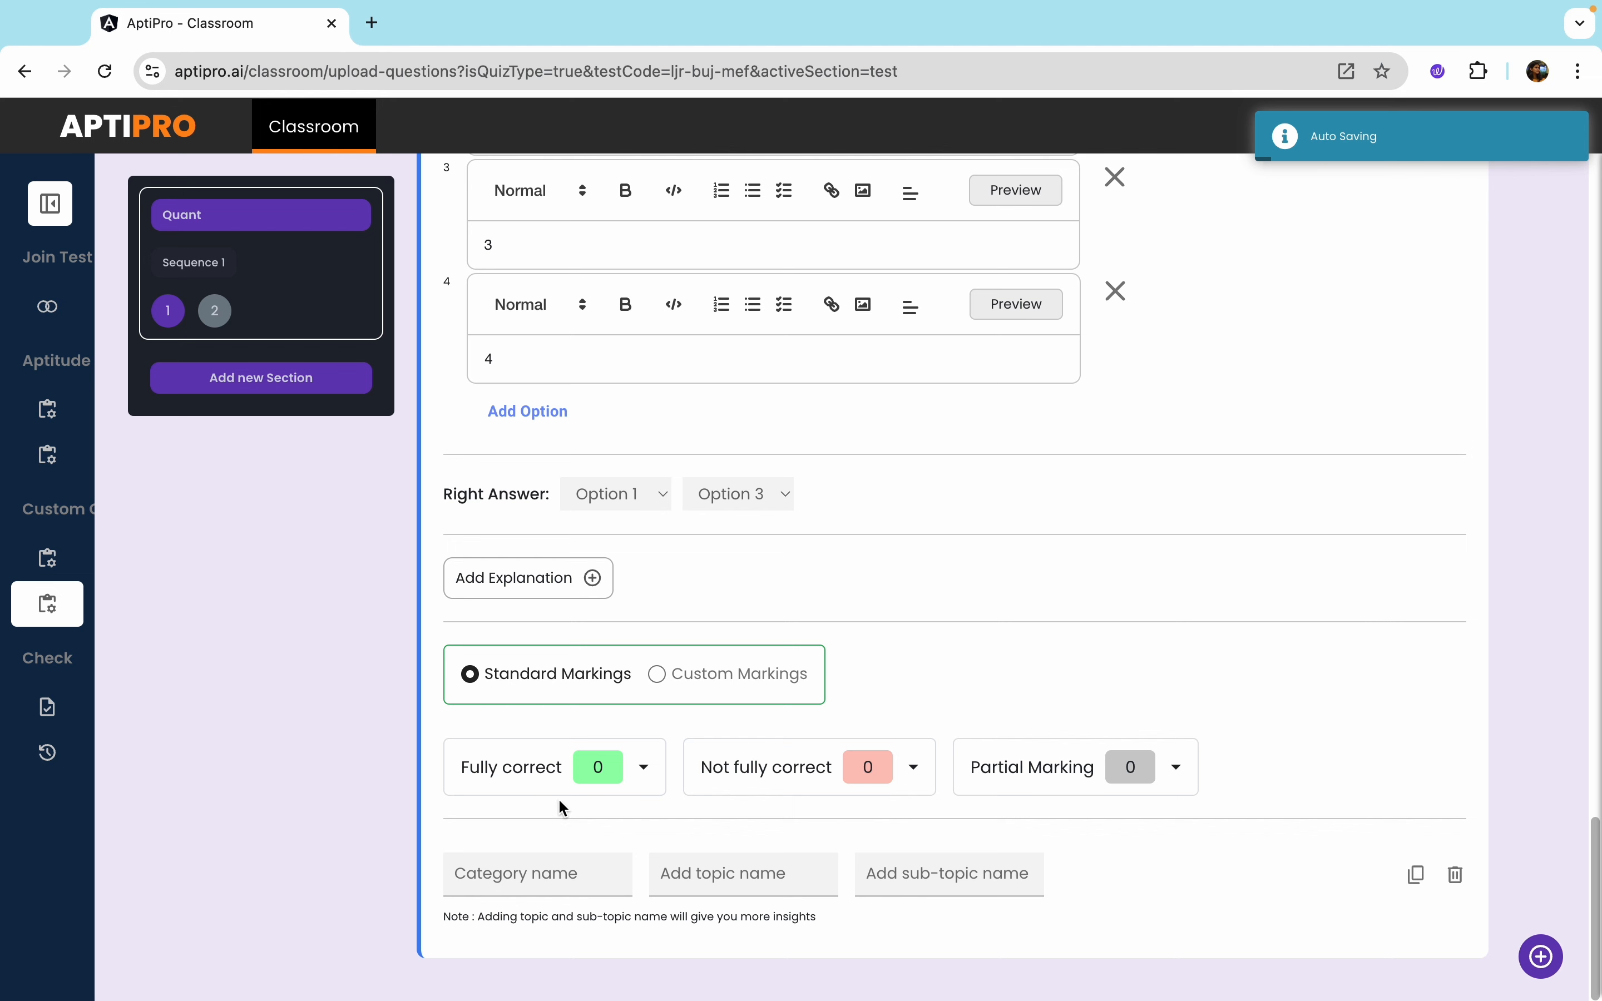
pyautogui.click(641, 767)
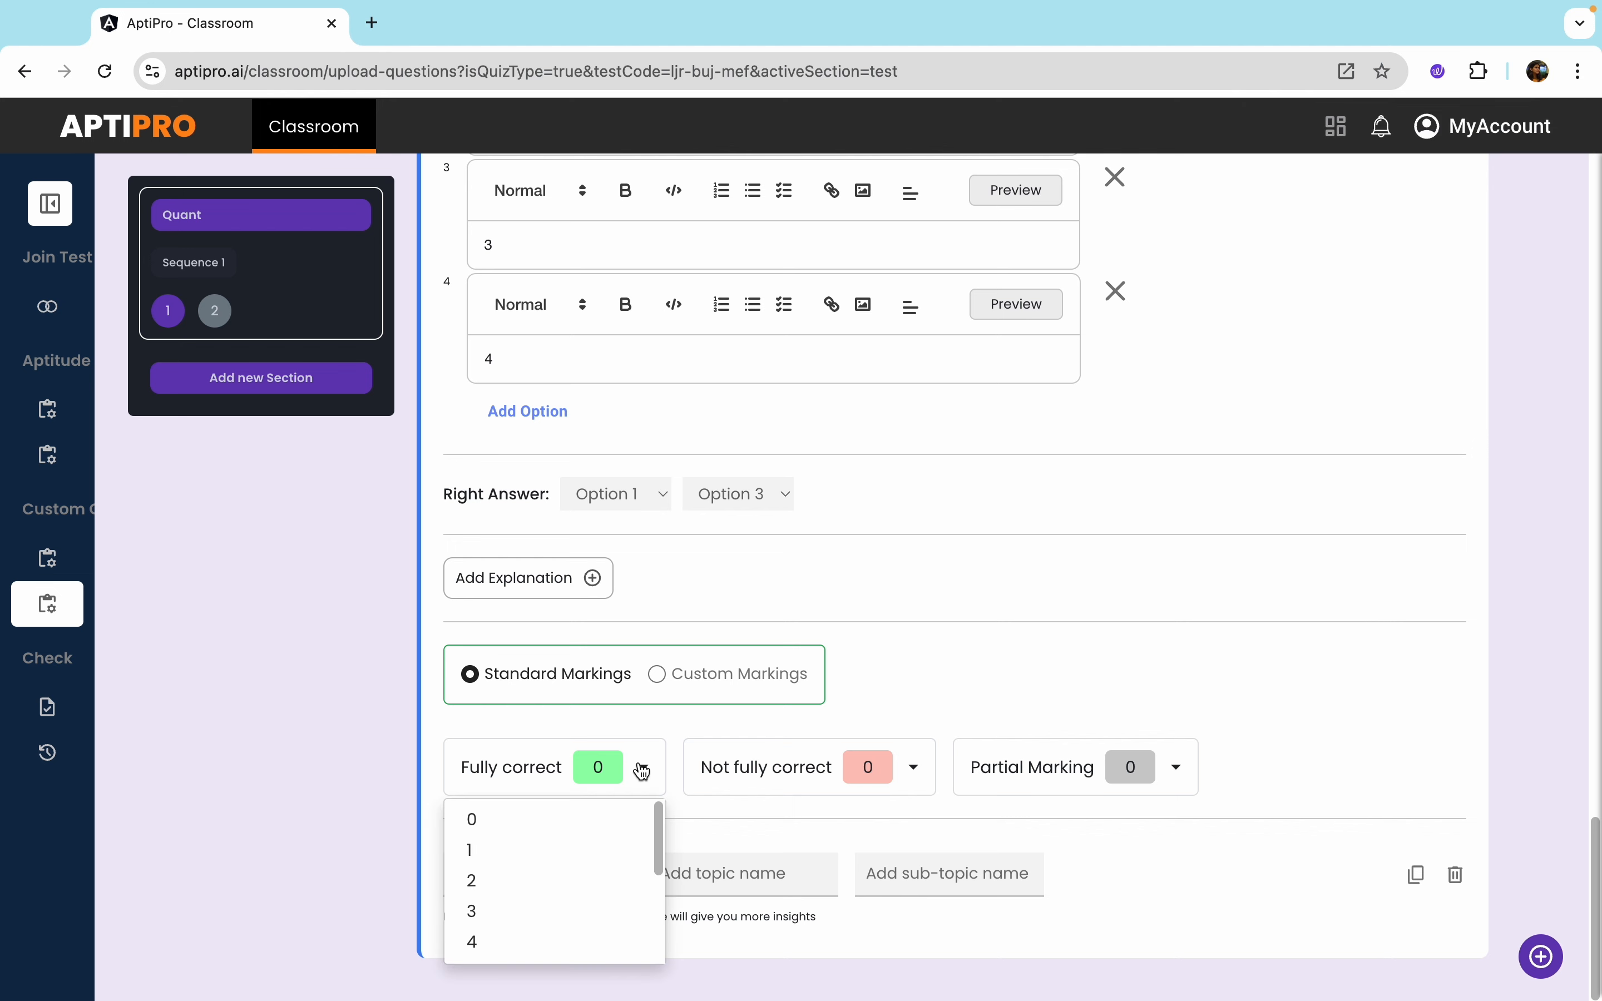
pyautogui.click(474, 883)
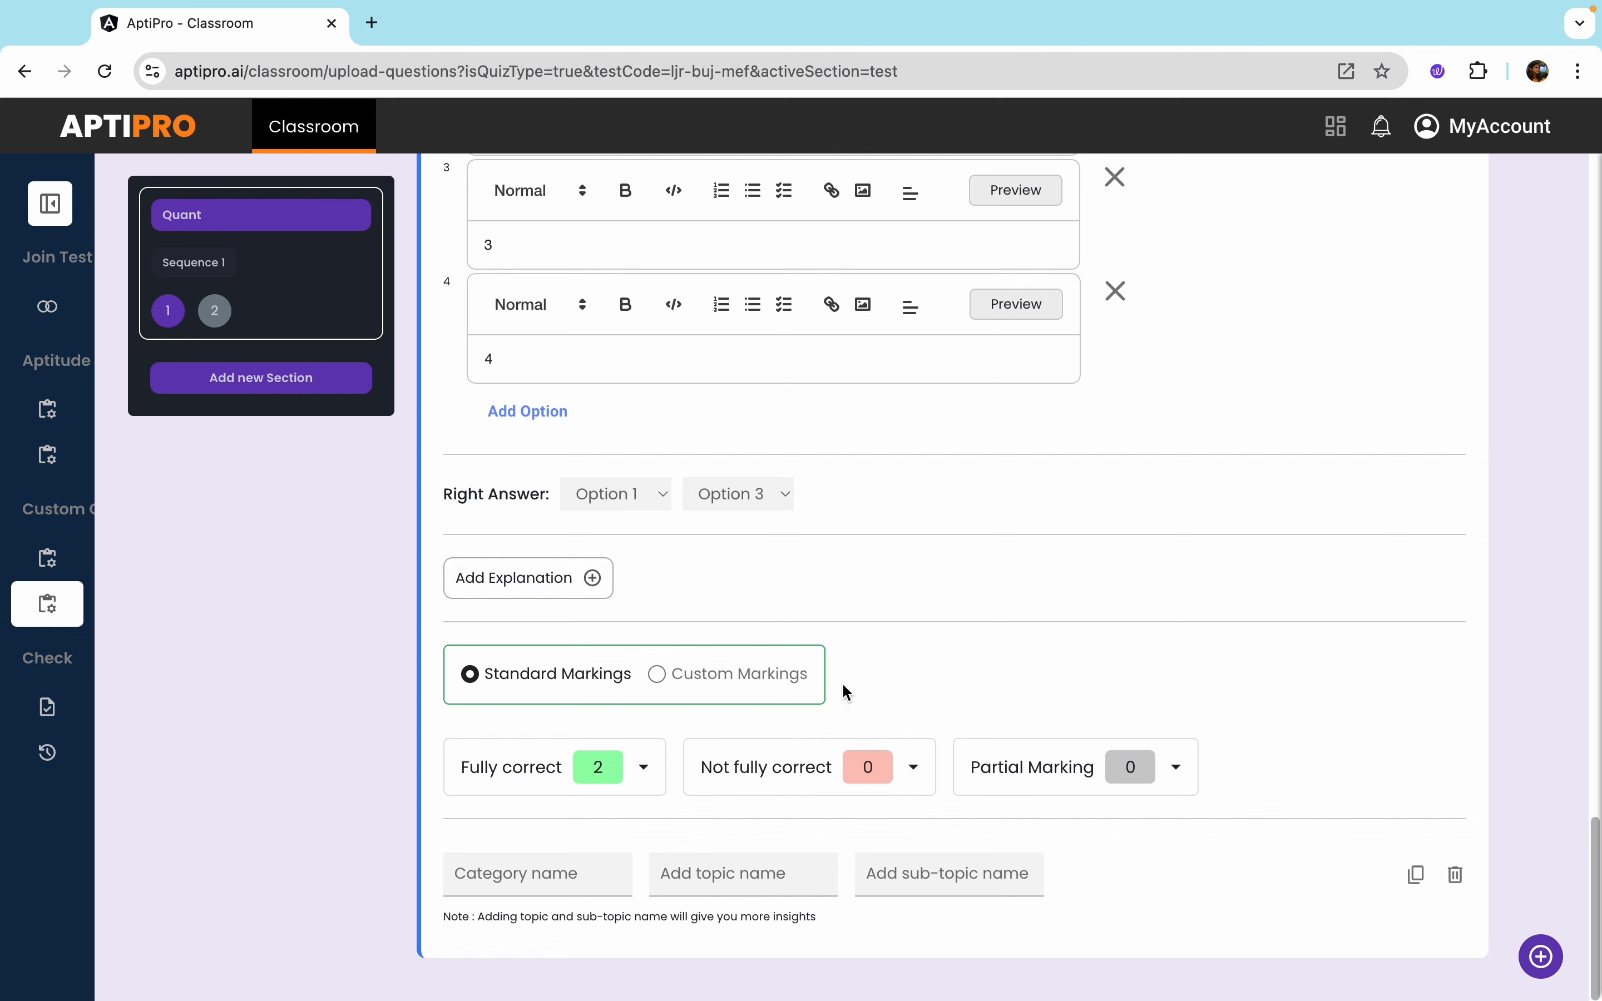
pyautogui.click(912, 772)
pyautogui.click(786, 816)
pyautogui.click(1160, 778)
pyautogui.click(1054, 851)
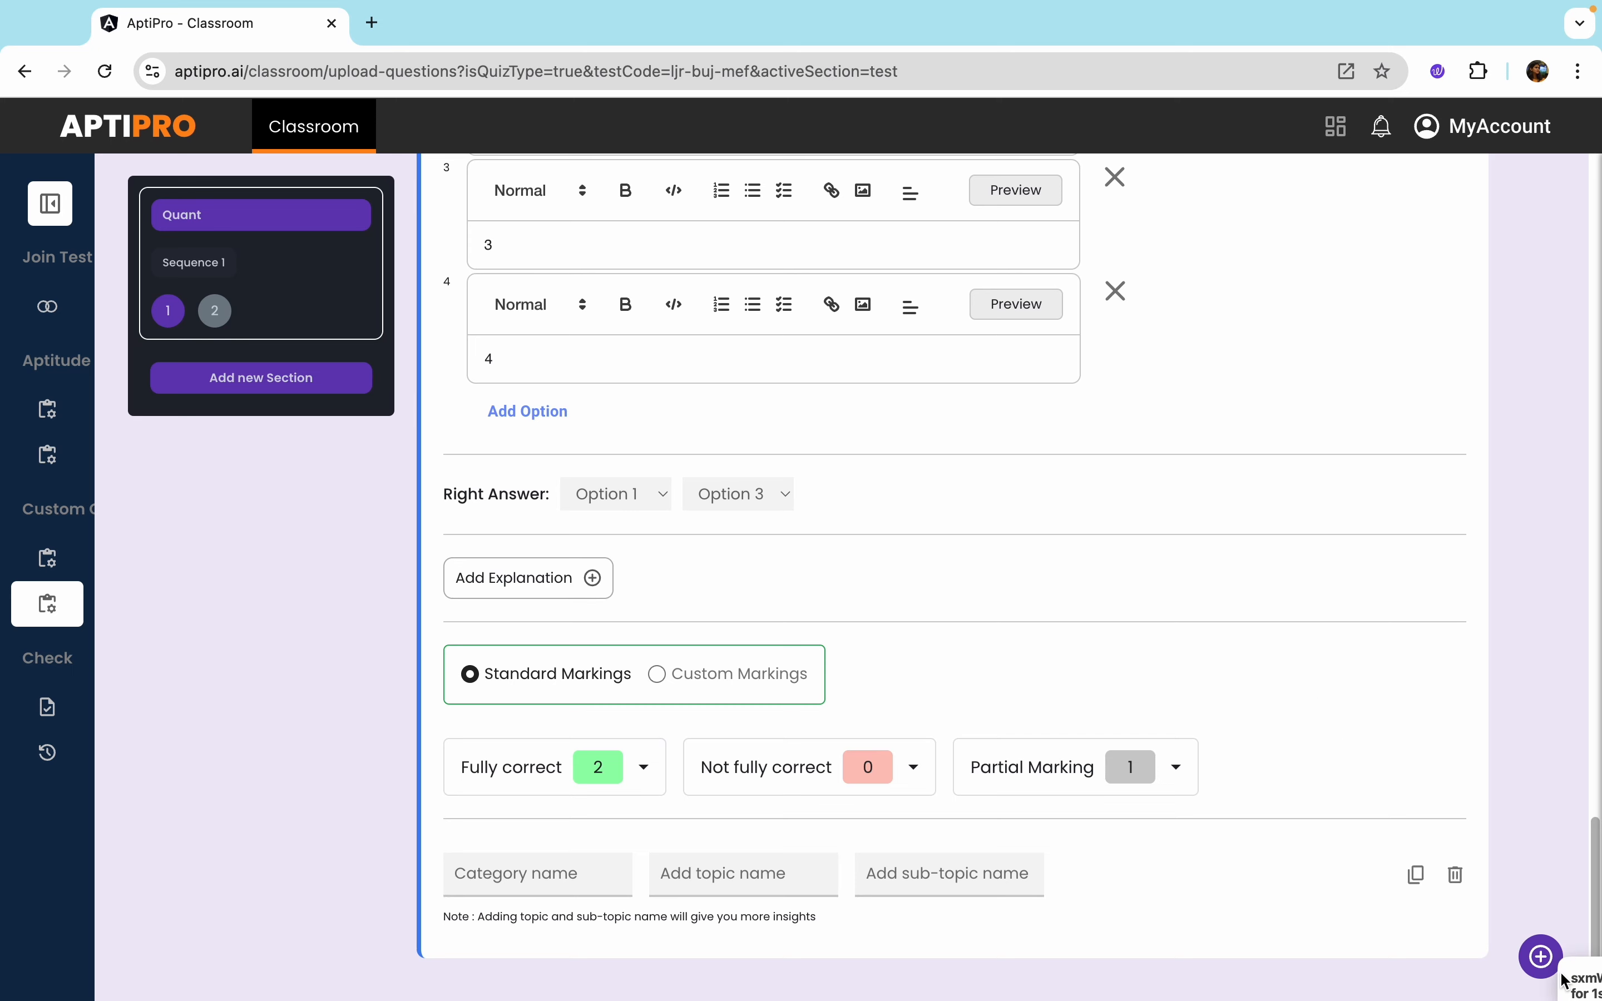
# Add a third question to the Quant section and set its type to Three correct option
pyautogui.click(1542, 956)
pyautogui.scroll(-2, 947, 704)
pyautogui.scroll(-6, 945, 698)
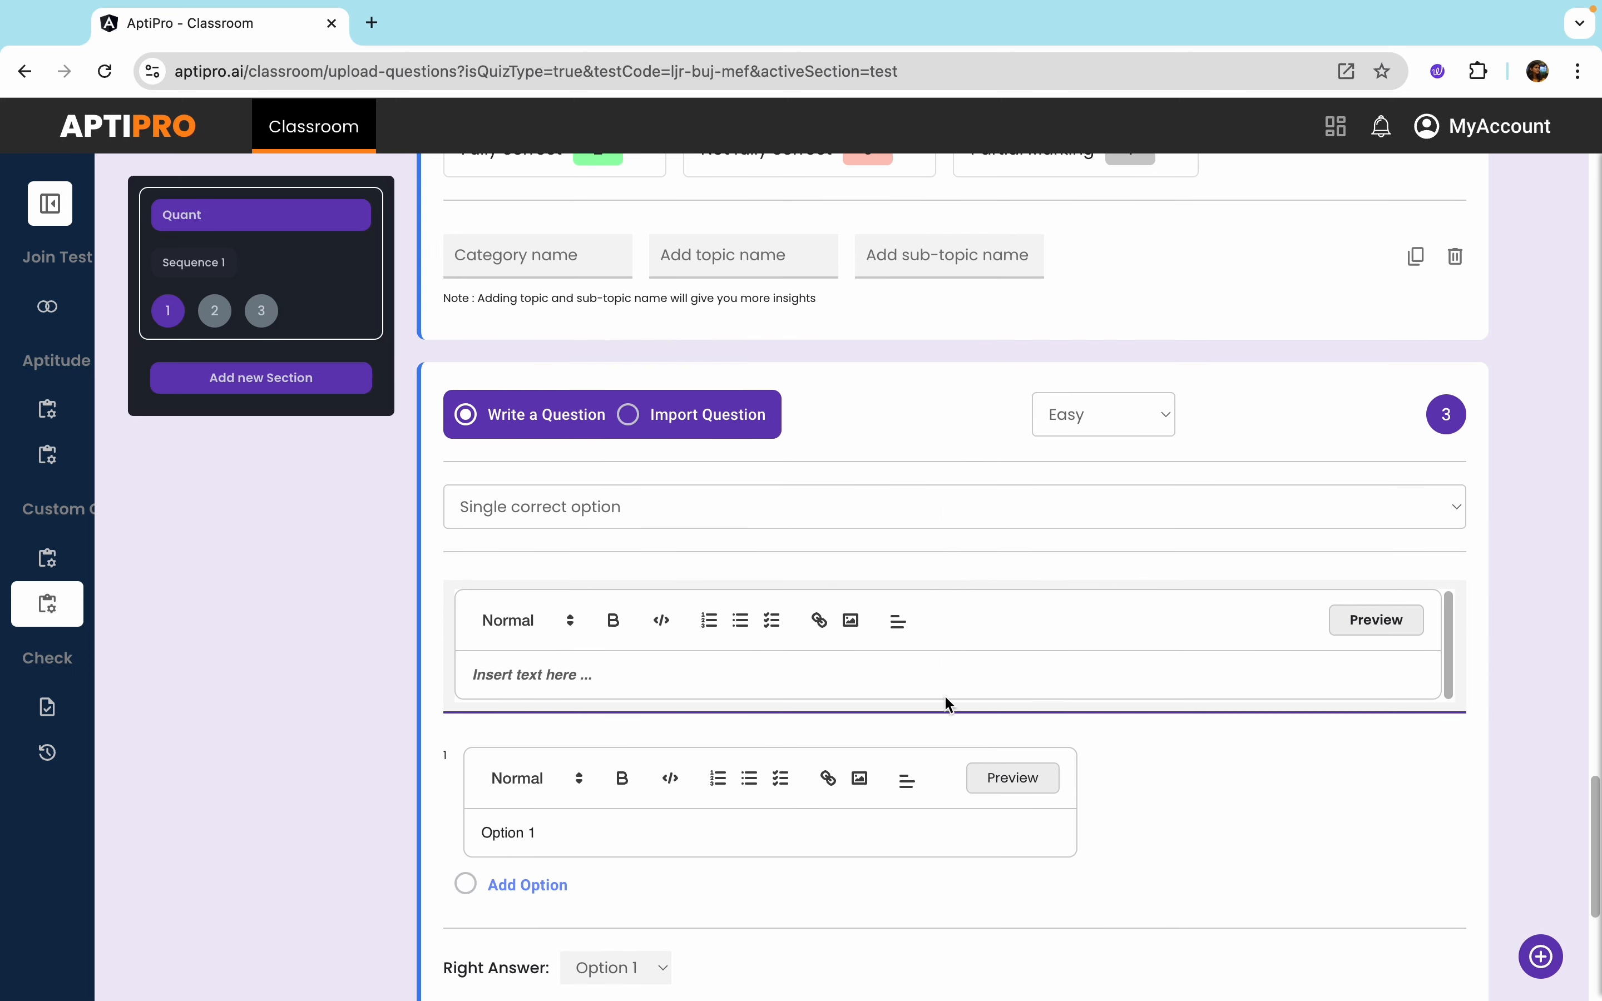
pyautogui.scroll(1, 945, 698)
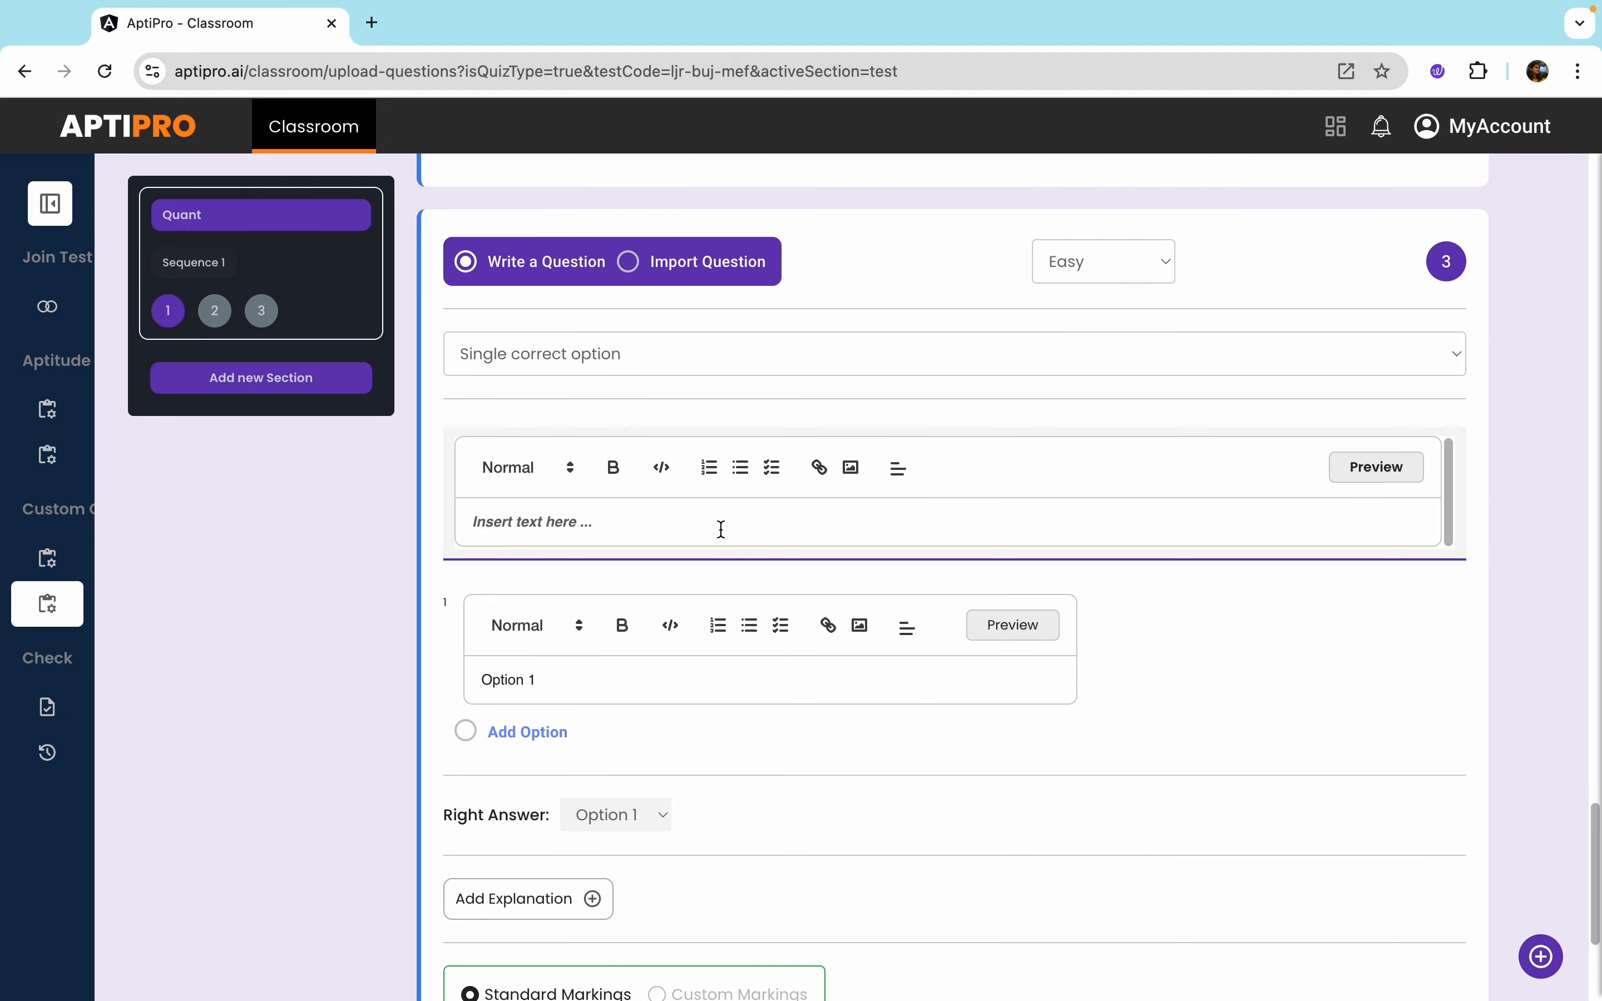
pyautogui.click(514, 367)
pyautogui.click(522, 414)
pyautogui.scroll(-2, 529, 577)
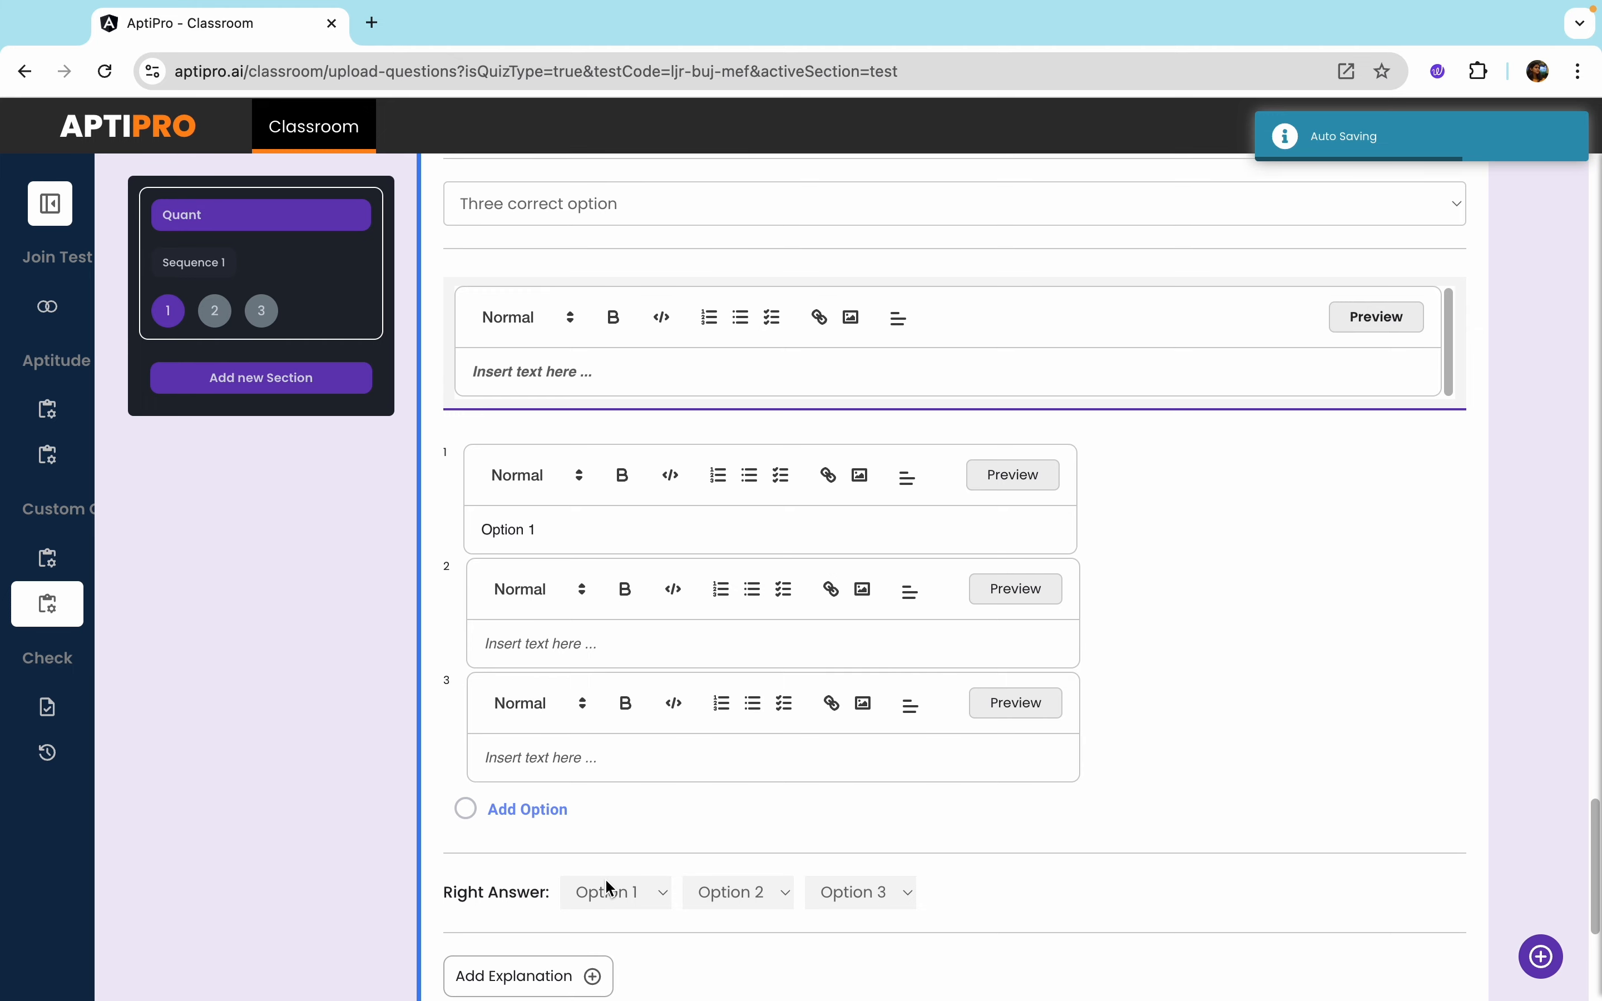
# Examine the standard marking choices for fully correct answers and partial marking on the three-correct-option question
pyautogui.scroll(-2, 608, 887)
pyautogui.scroll(-4, 796, 811)
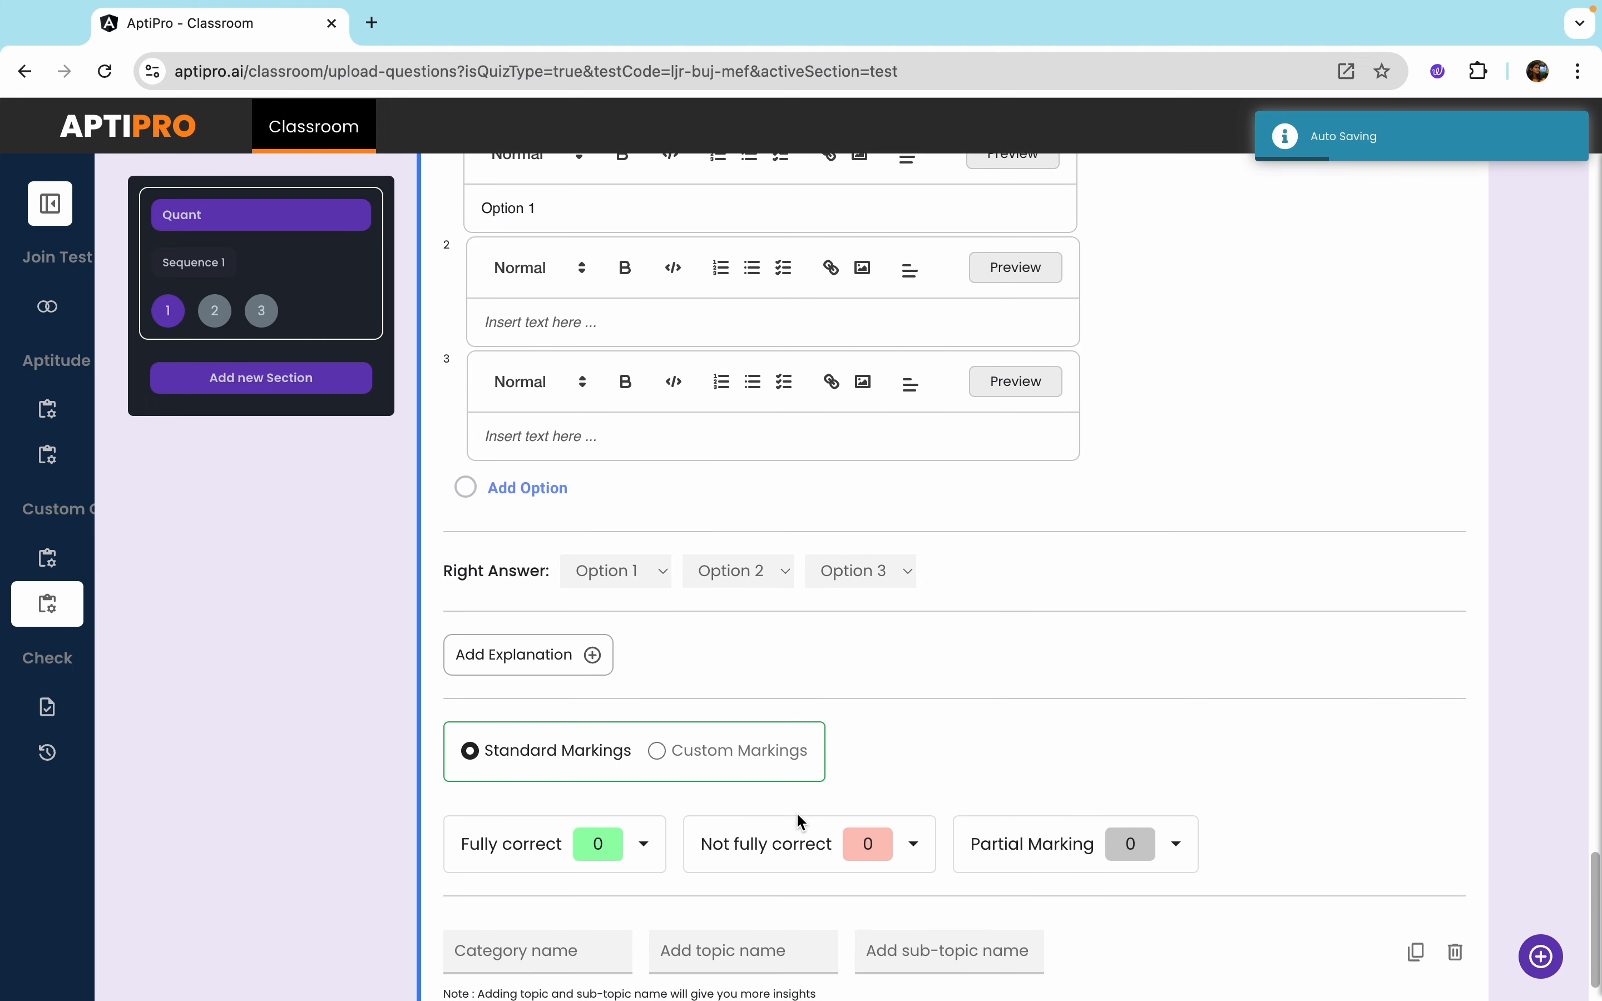
pyautogui.click(642, 805)
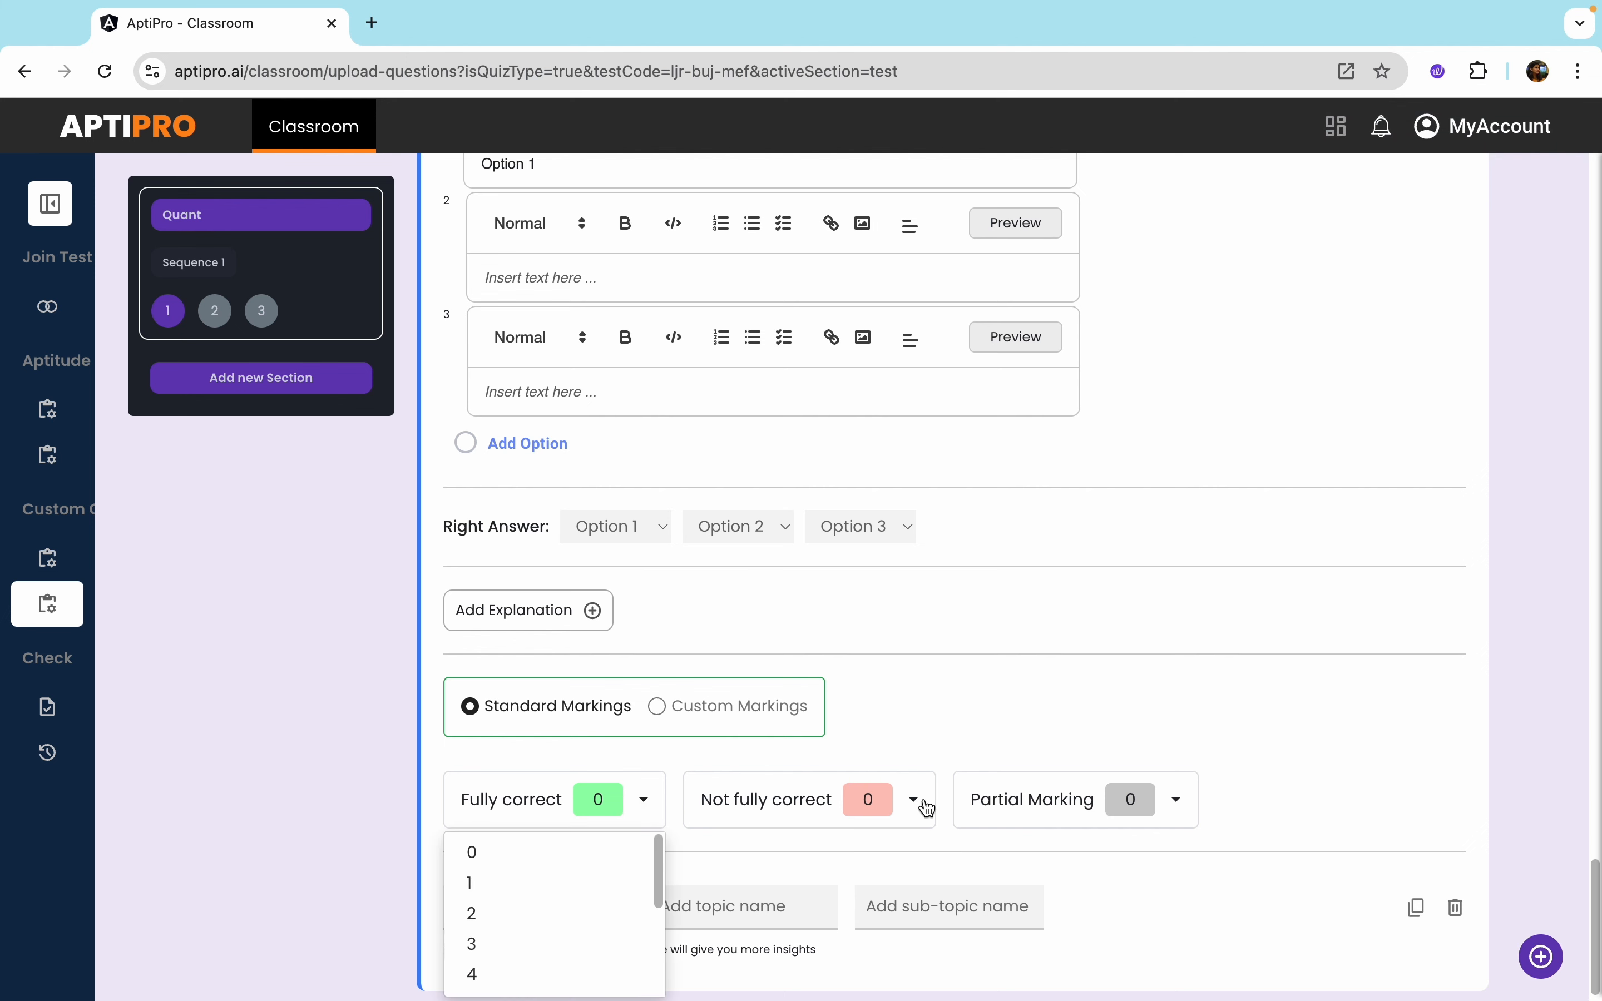
pyautogui.click(1167, 813)
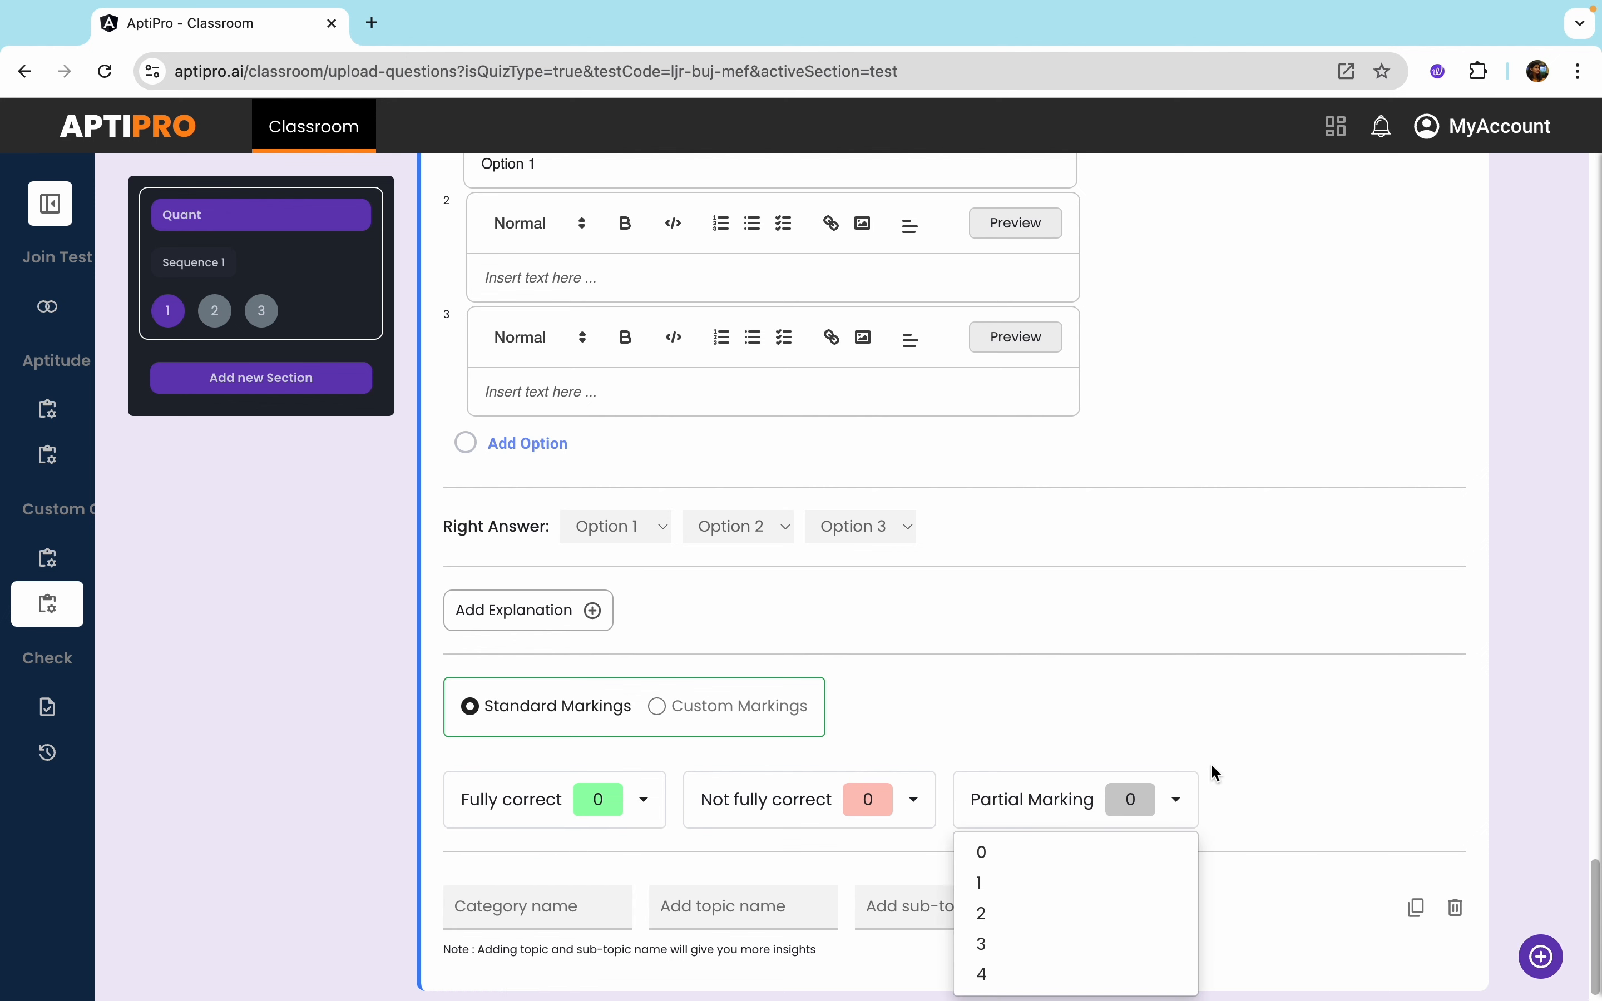
pyautogui.click(1251, 751)
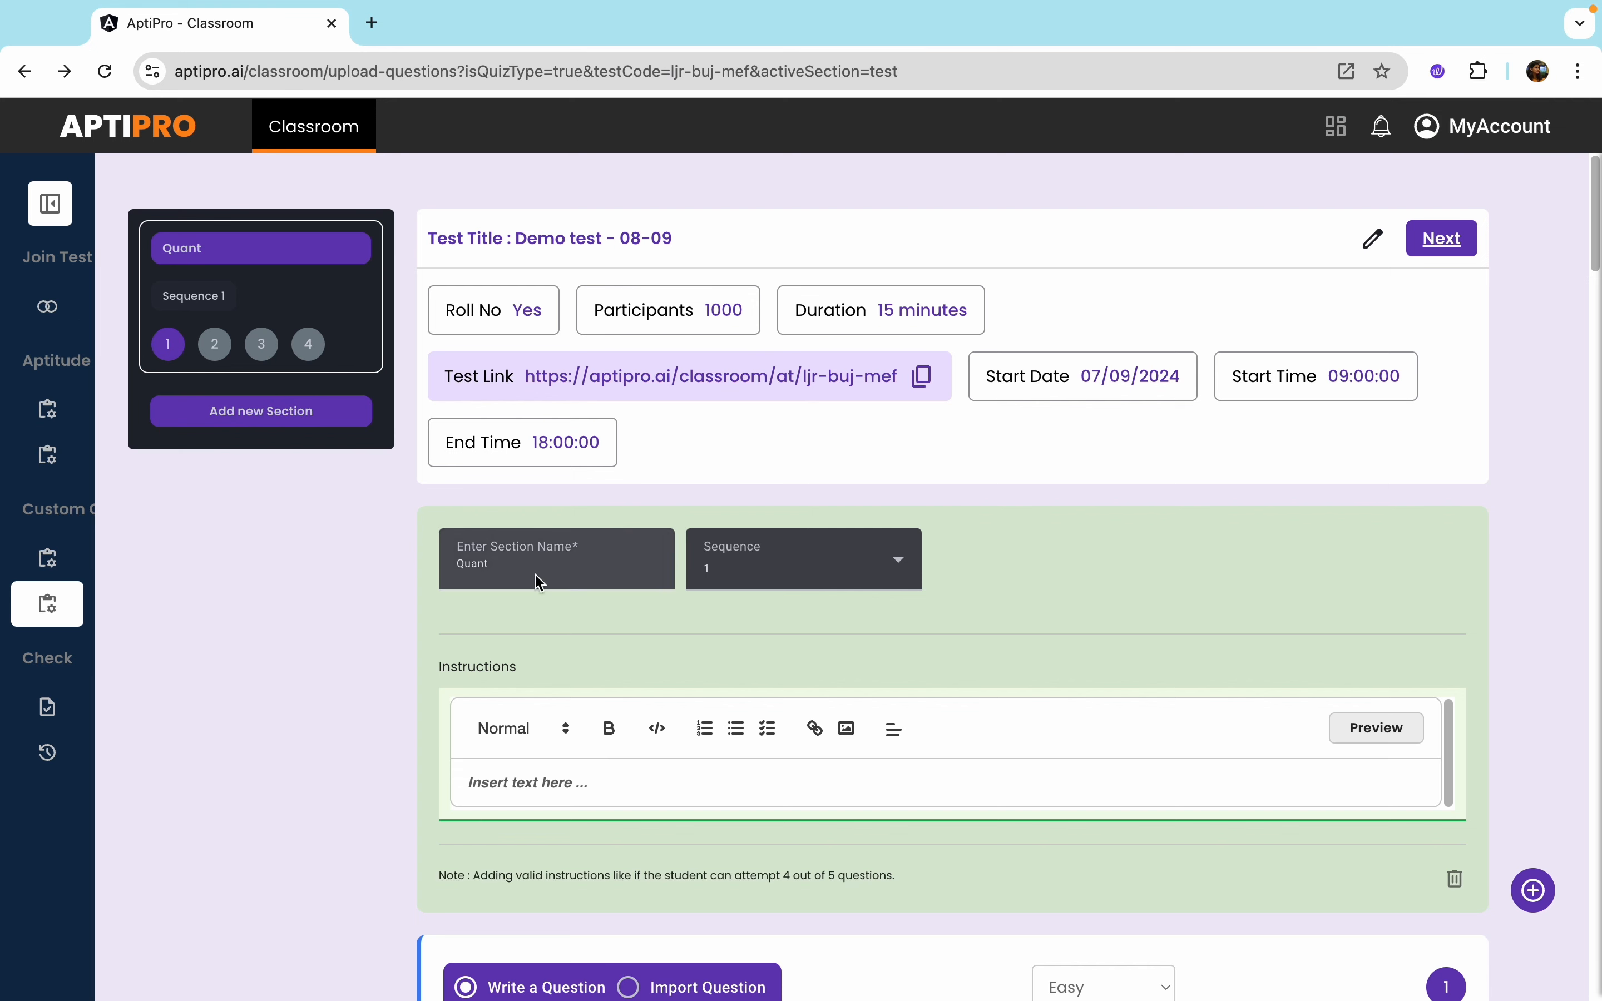
# Add a new section to the test, name it "verbal" and set its sequence to 2
pyautogui.click(218, 423)
pyautogui.click(529, 569)
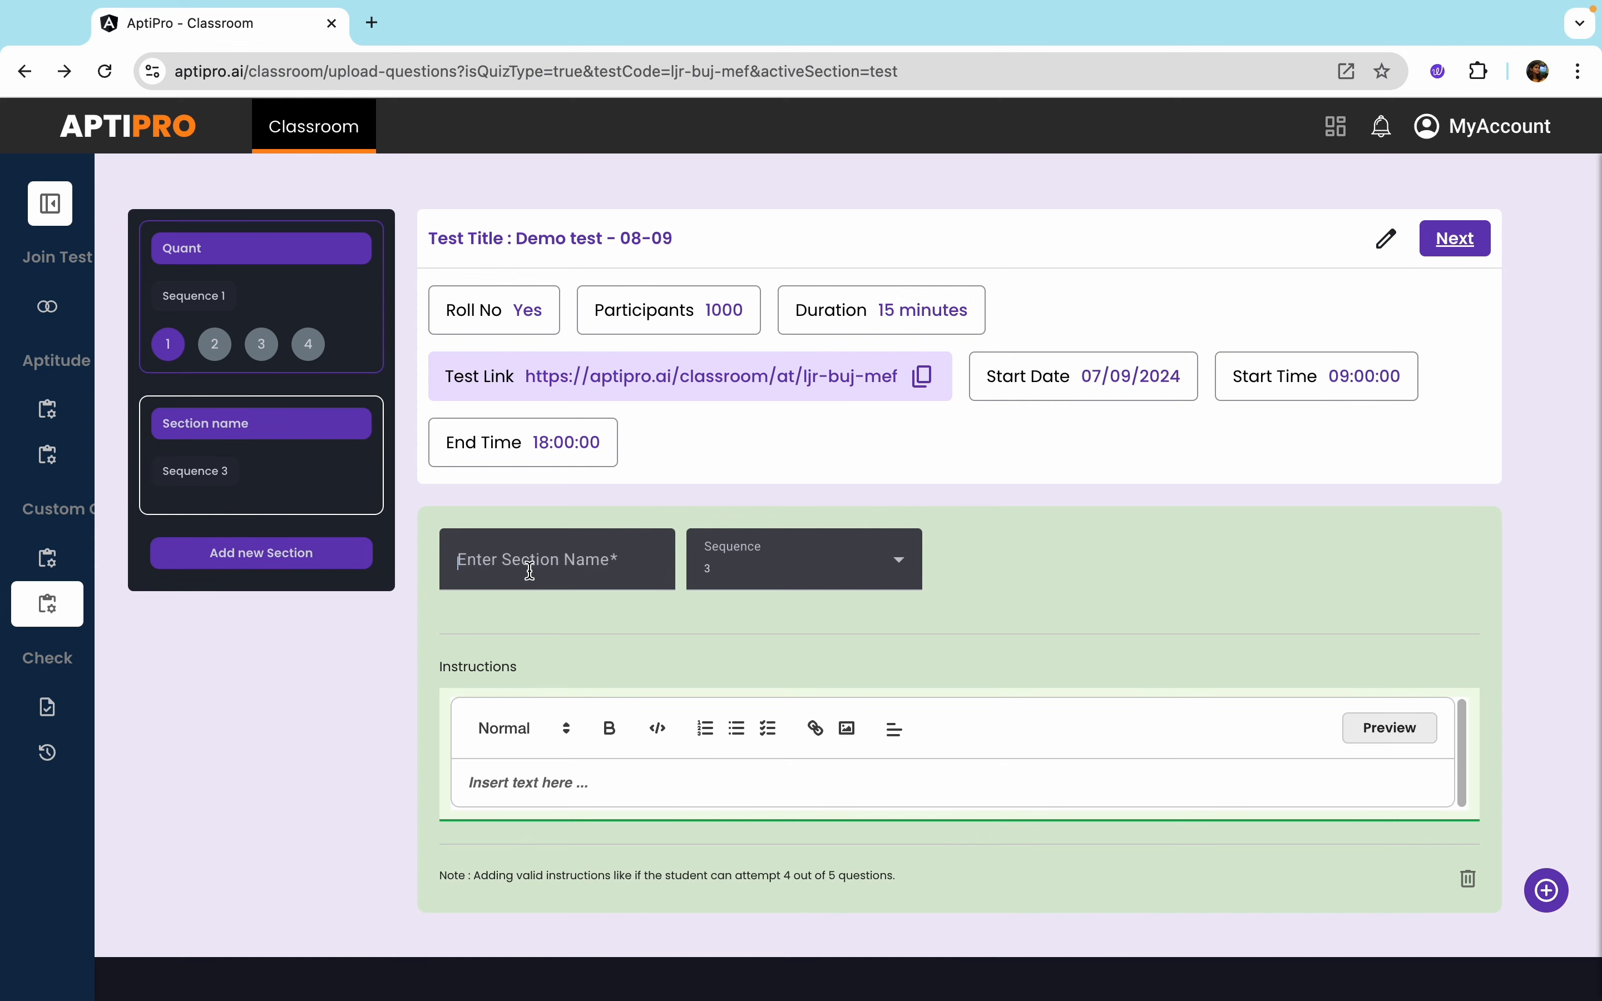
pyautogui.write('ve')
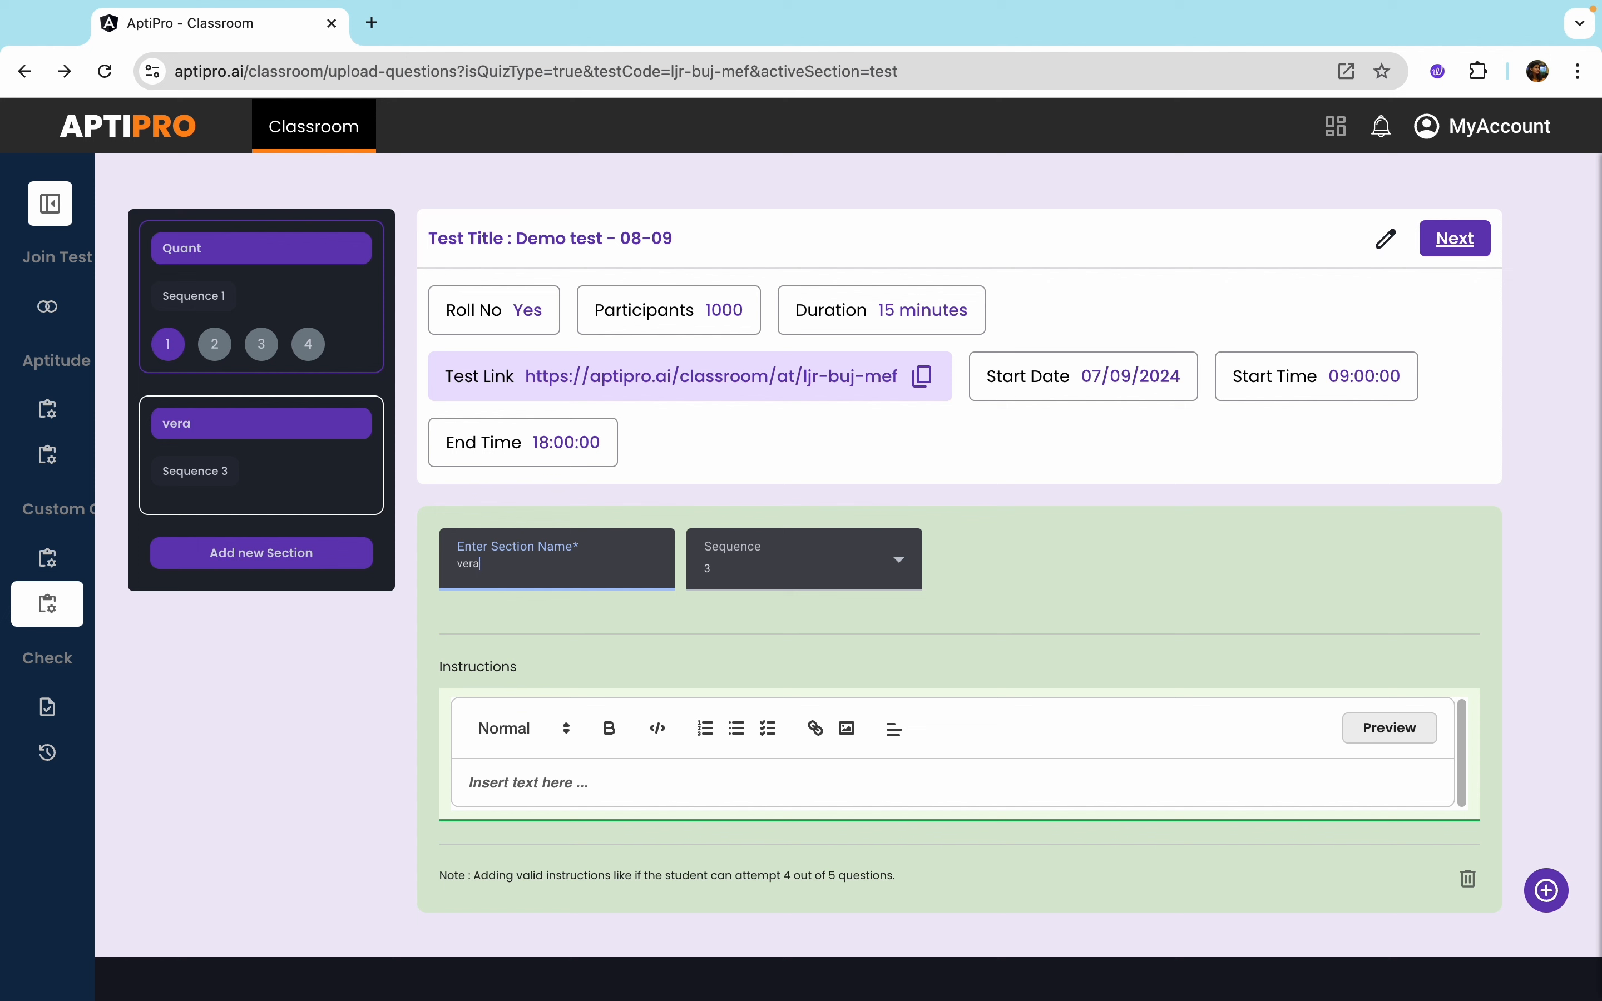
pyautogui.write('rbal')
pyautogui.click(819, 577)
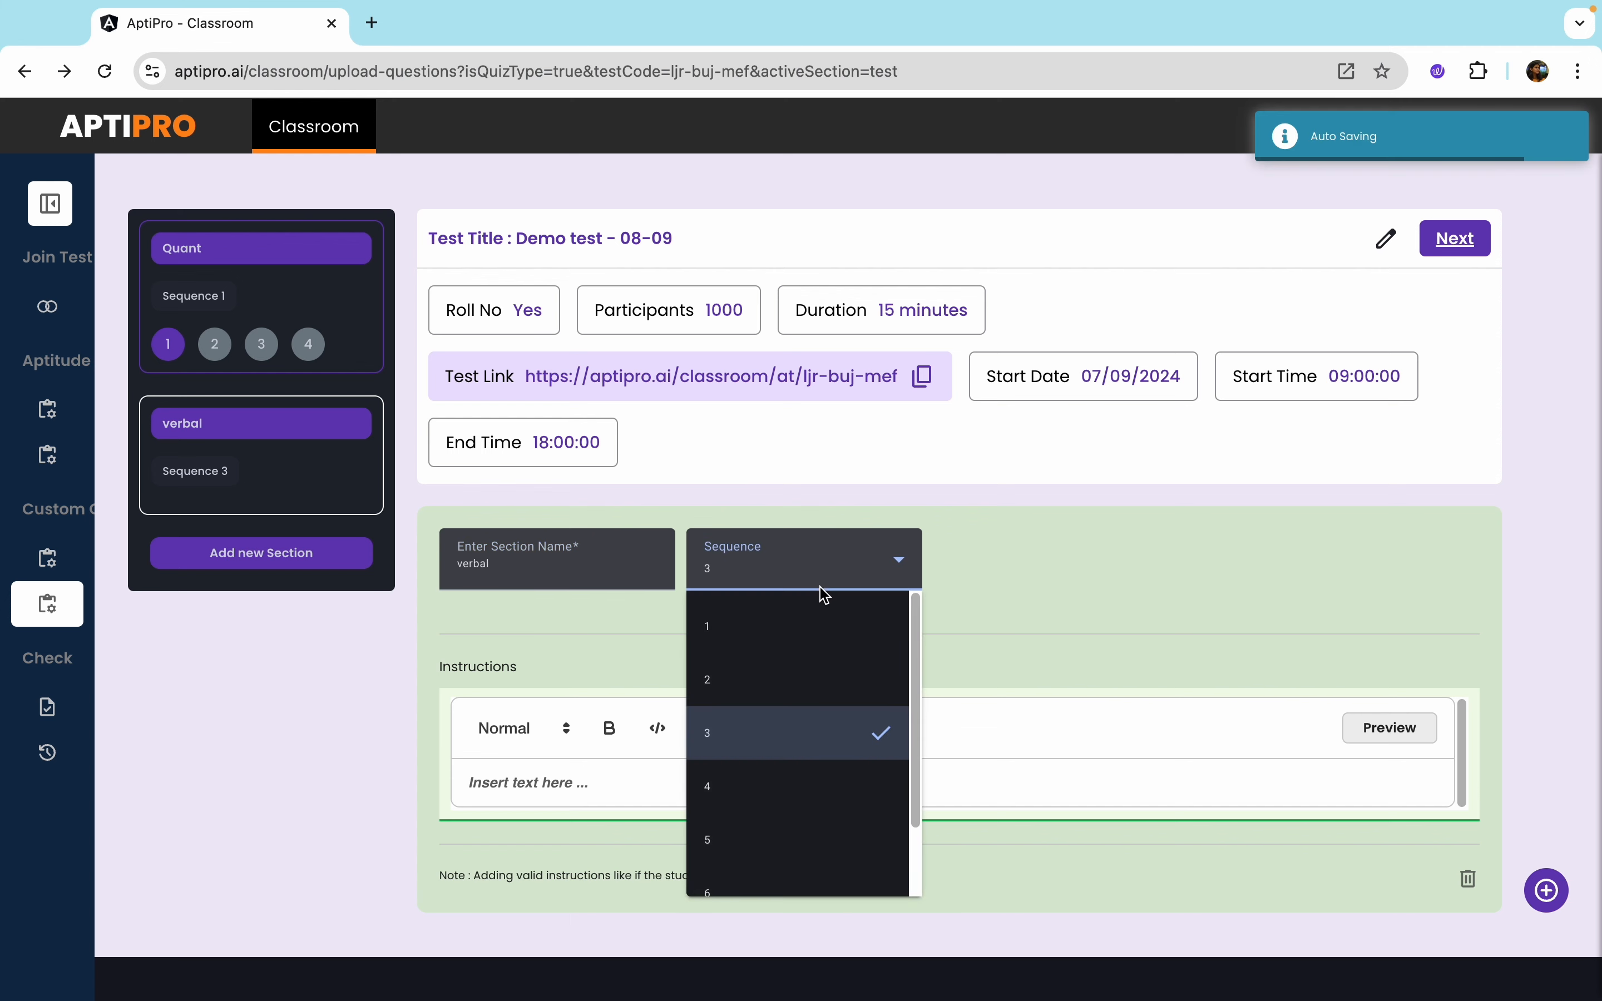
pyautogui.click(799, 694)
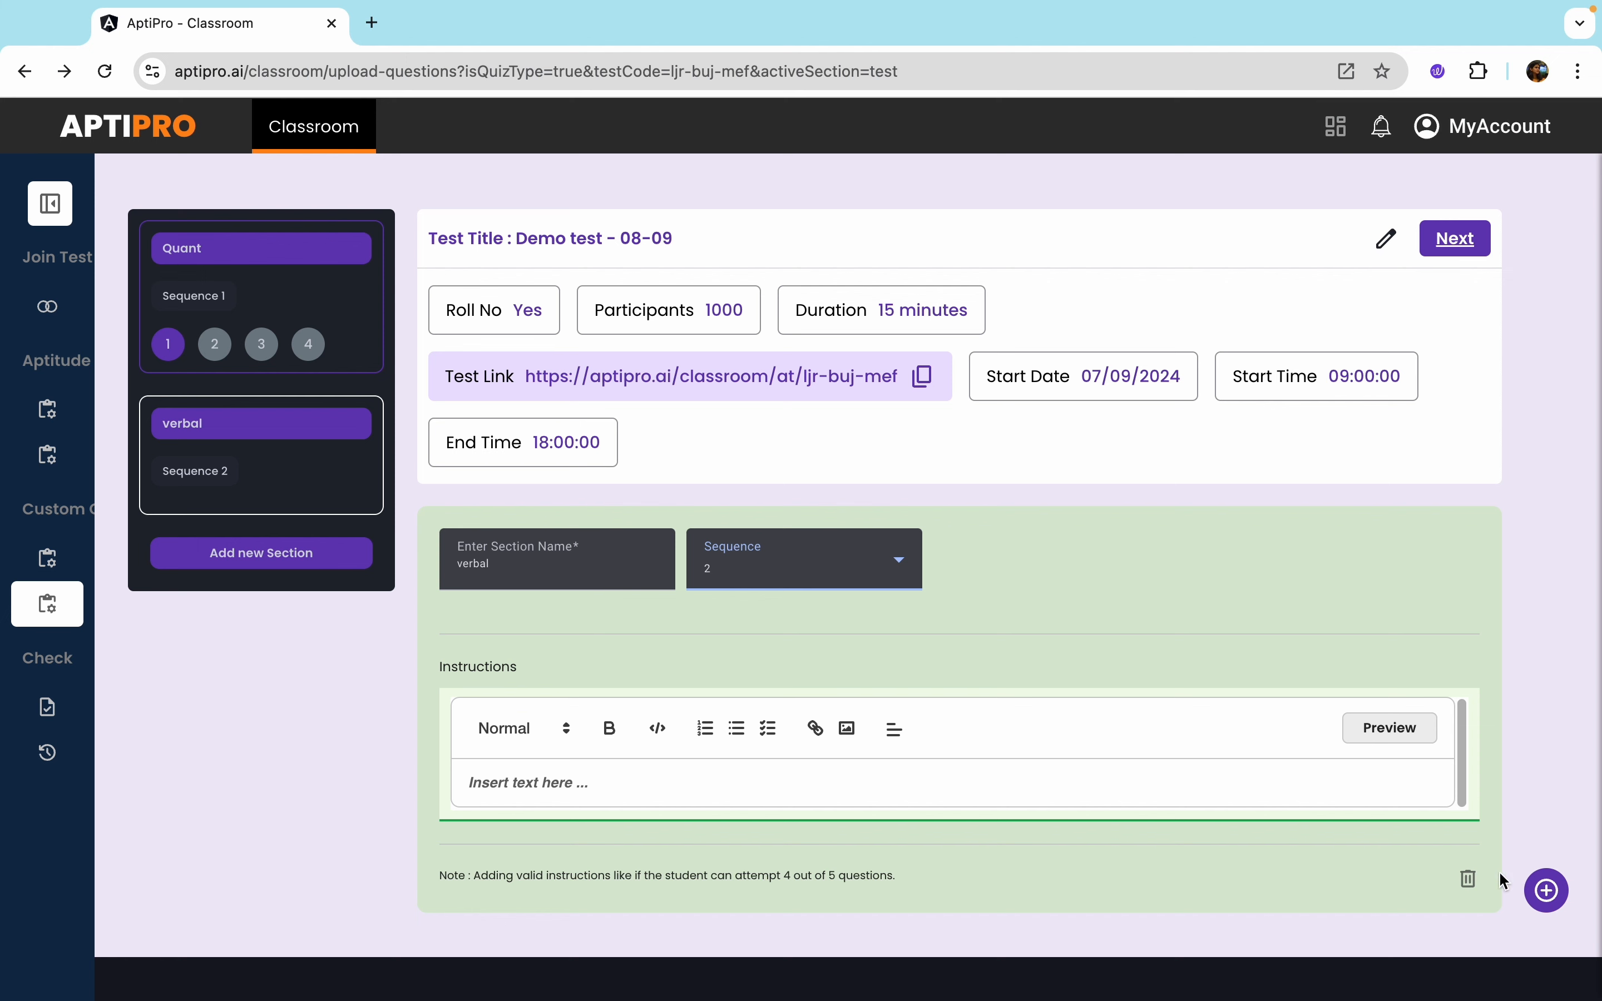
# Add a first question to the verbal section and look over its blank form
pyautogui.click(1546, 893)
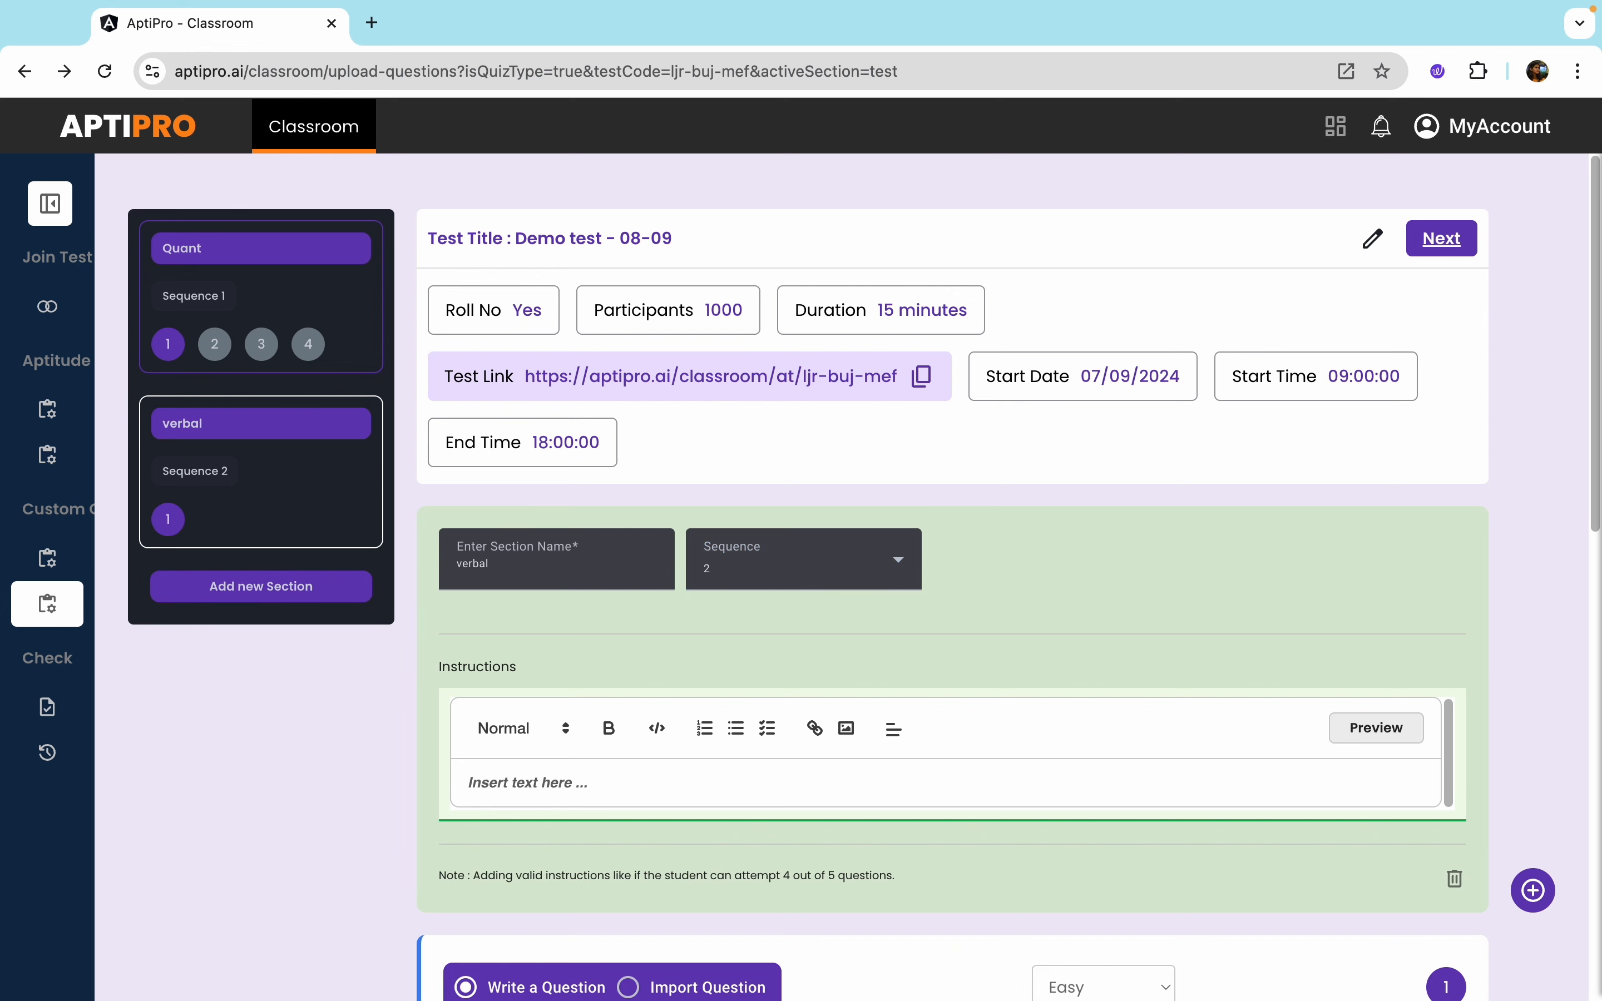
pyautogui.scroll(-10, 1059, 629)
pyautogui.scroll(10, 1188, 539)
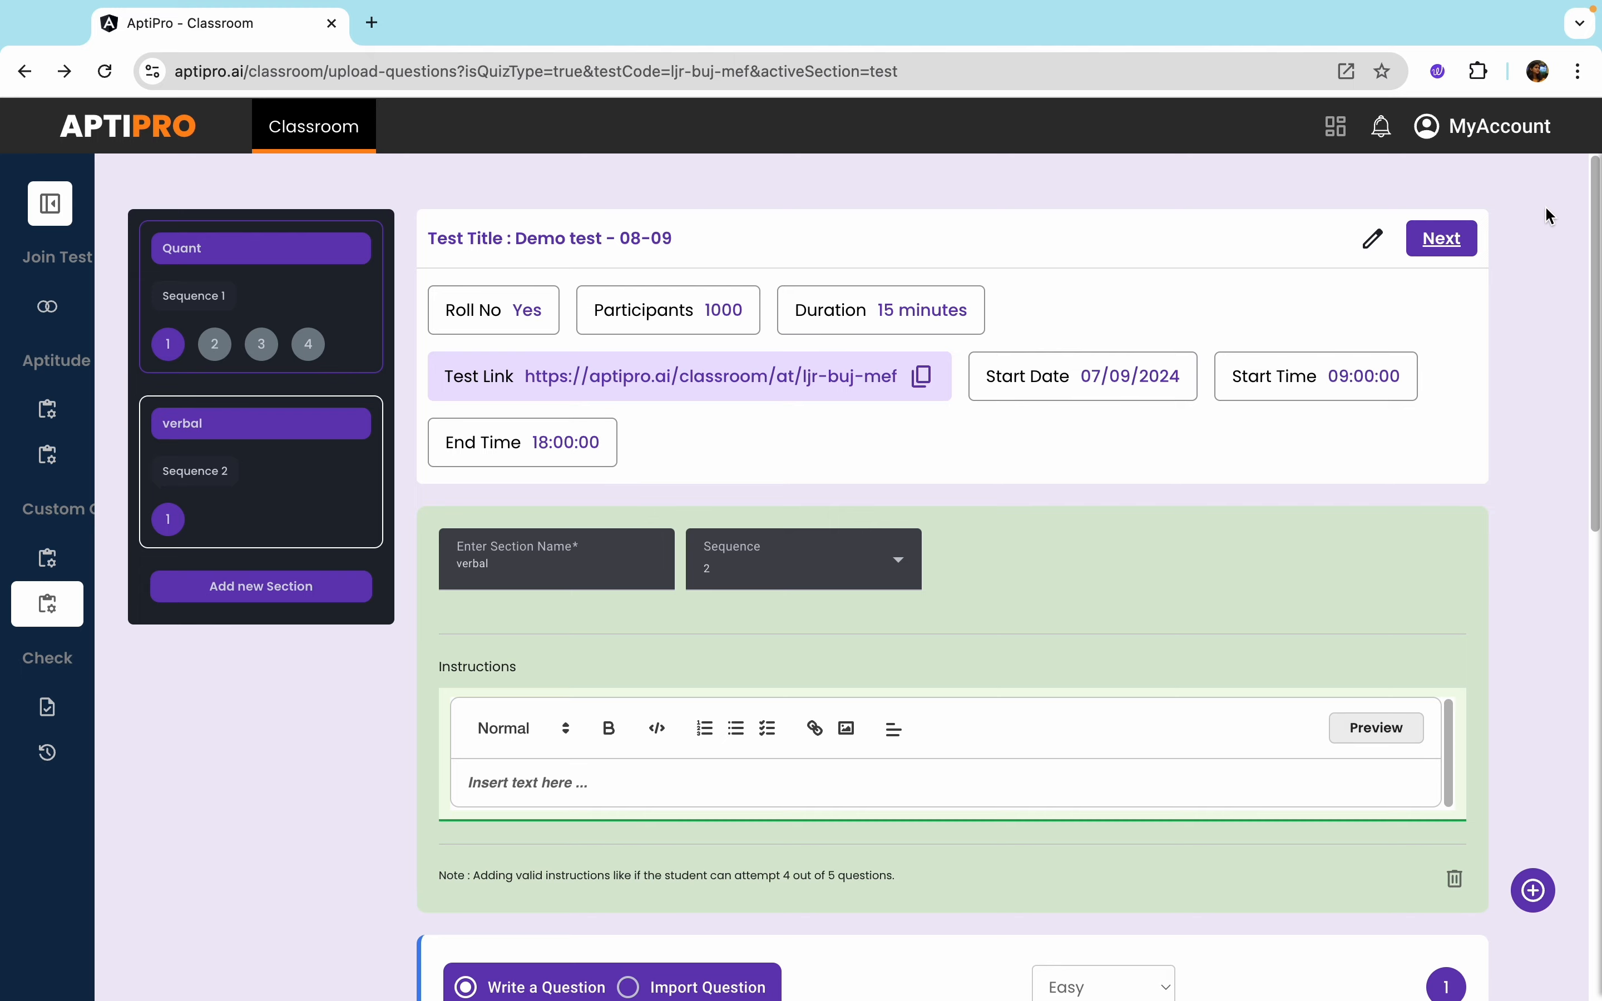
# Proceed from question editing to the test's overview page and copy the test link
pyautogui.click(1432, 251)
pyautogui.click(1495, 562)
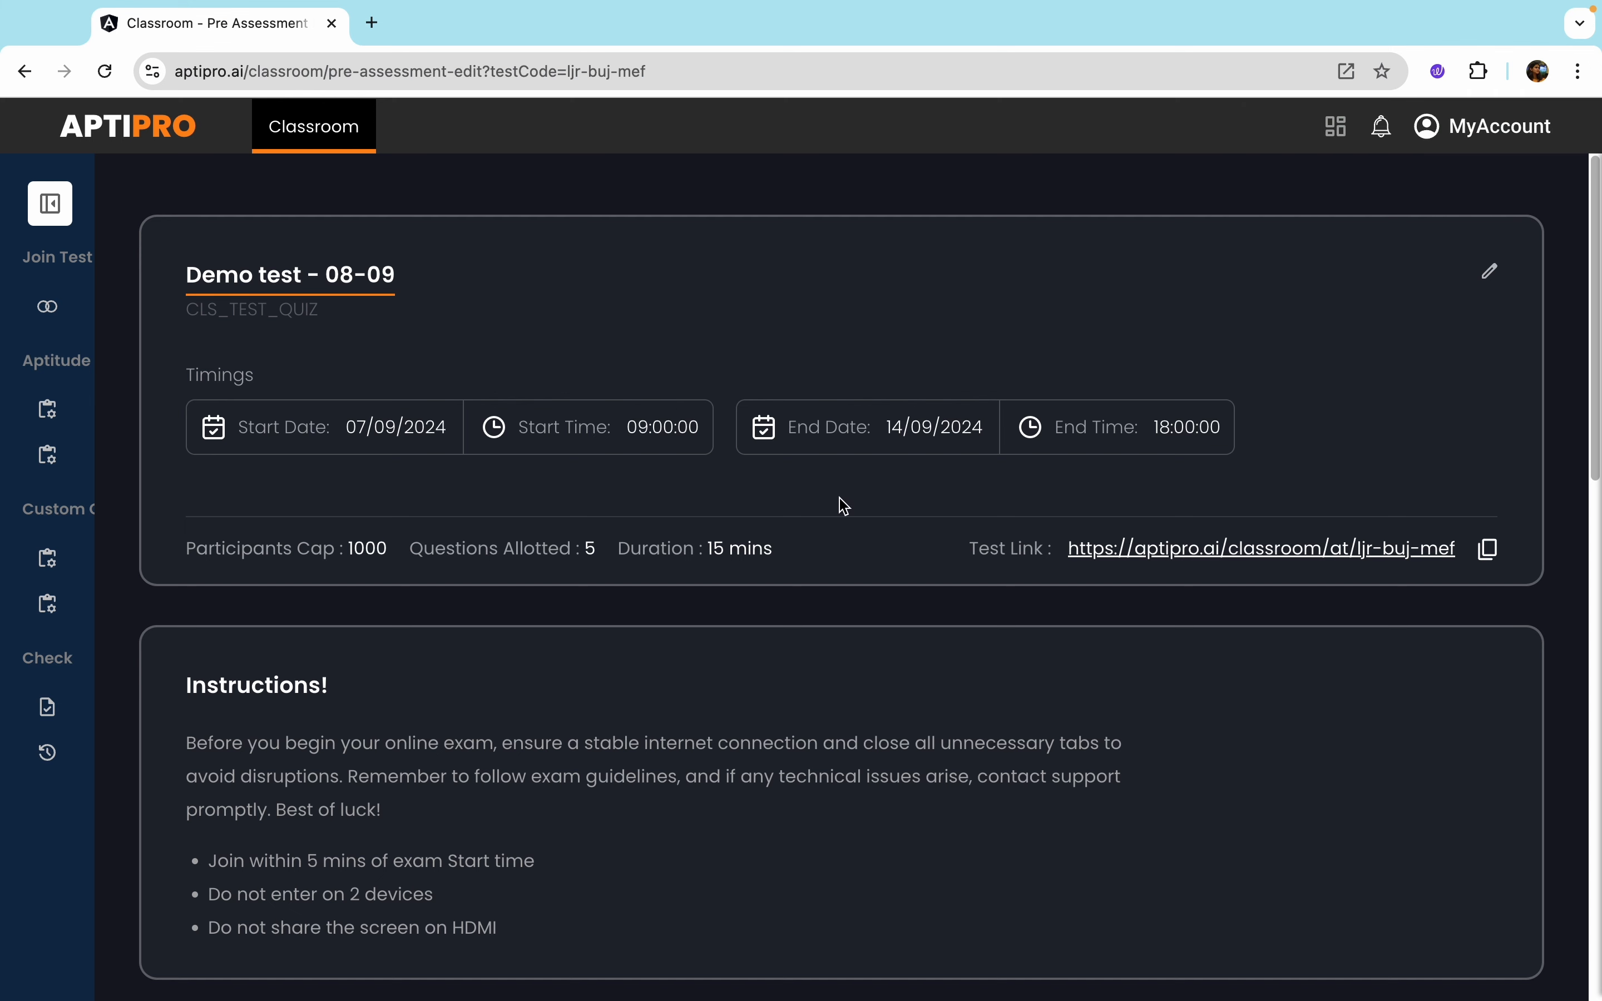
pyautogui.press('super+shift+5')
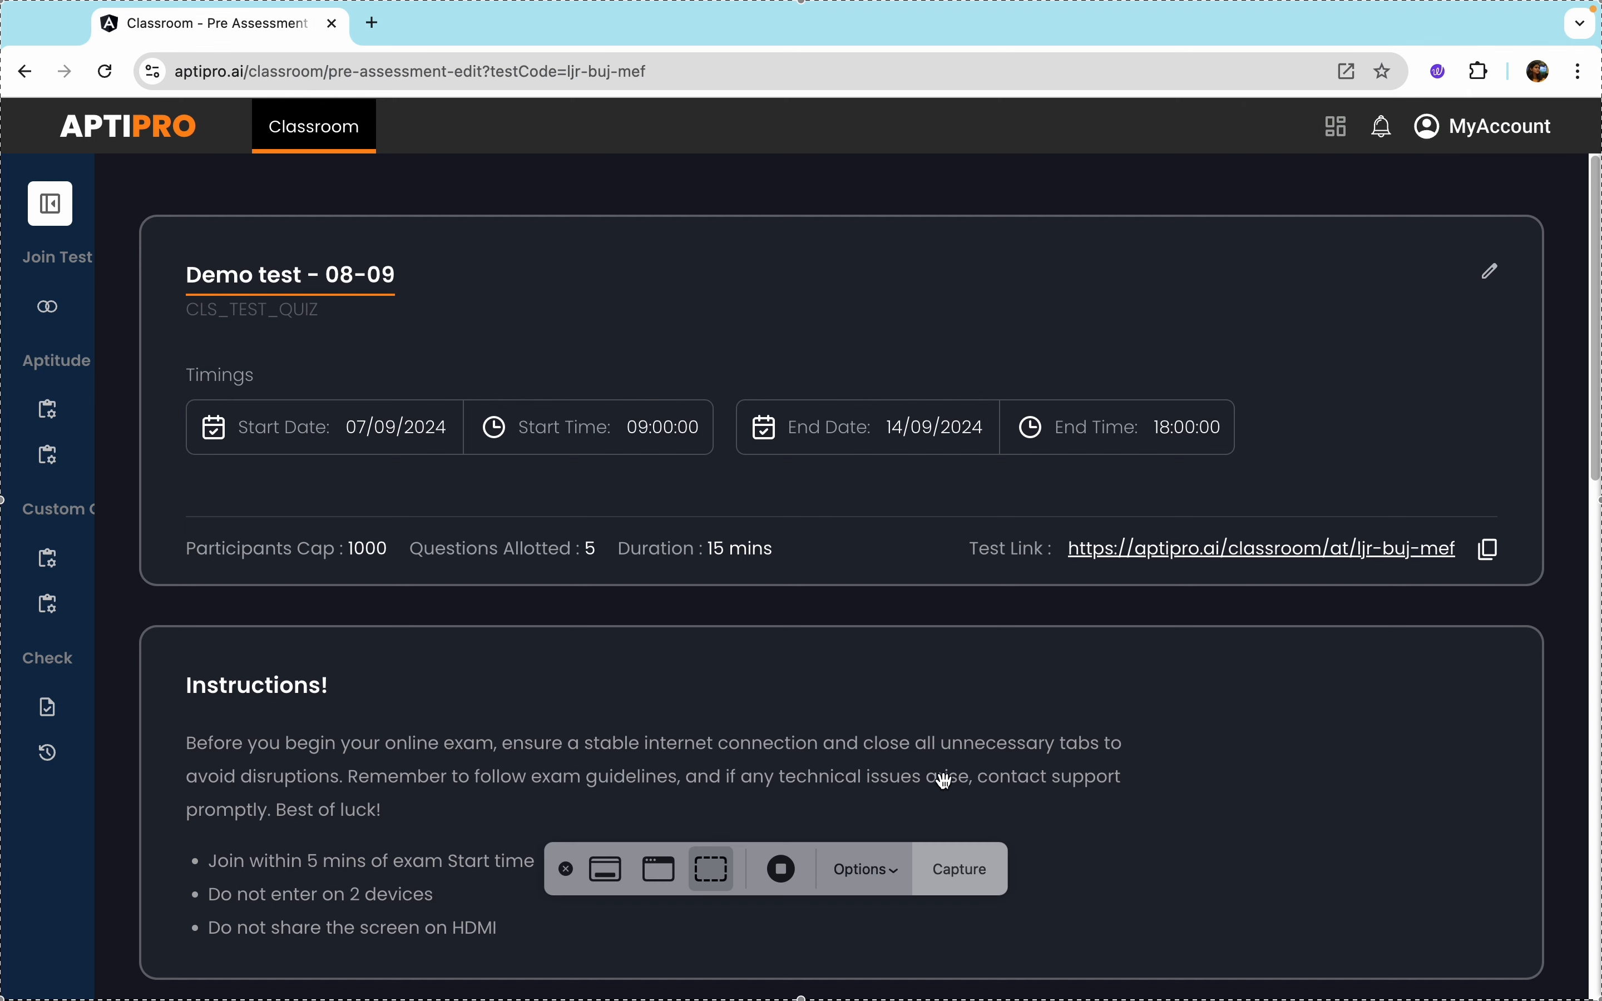